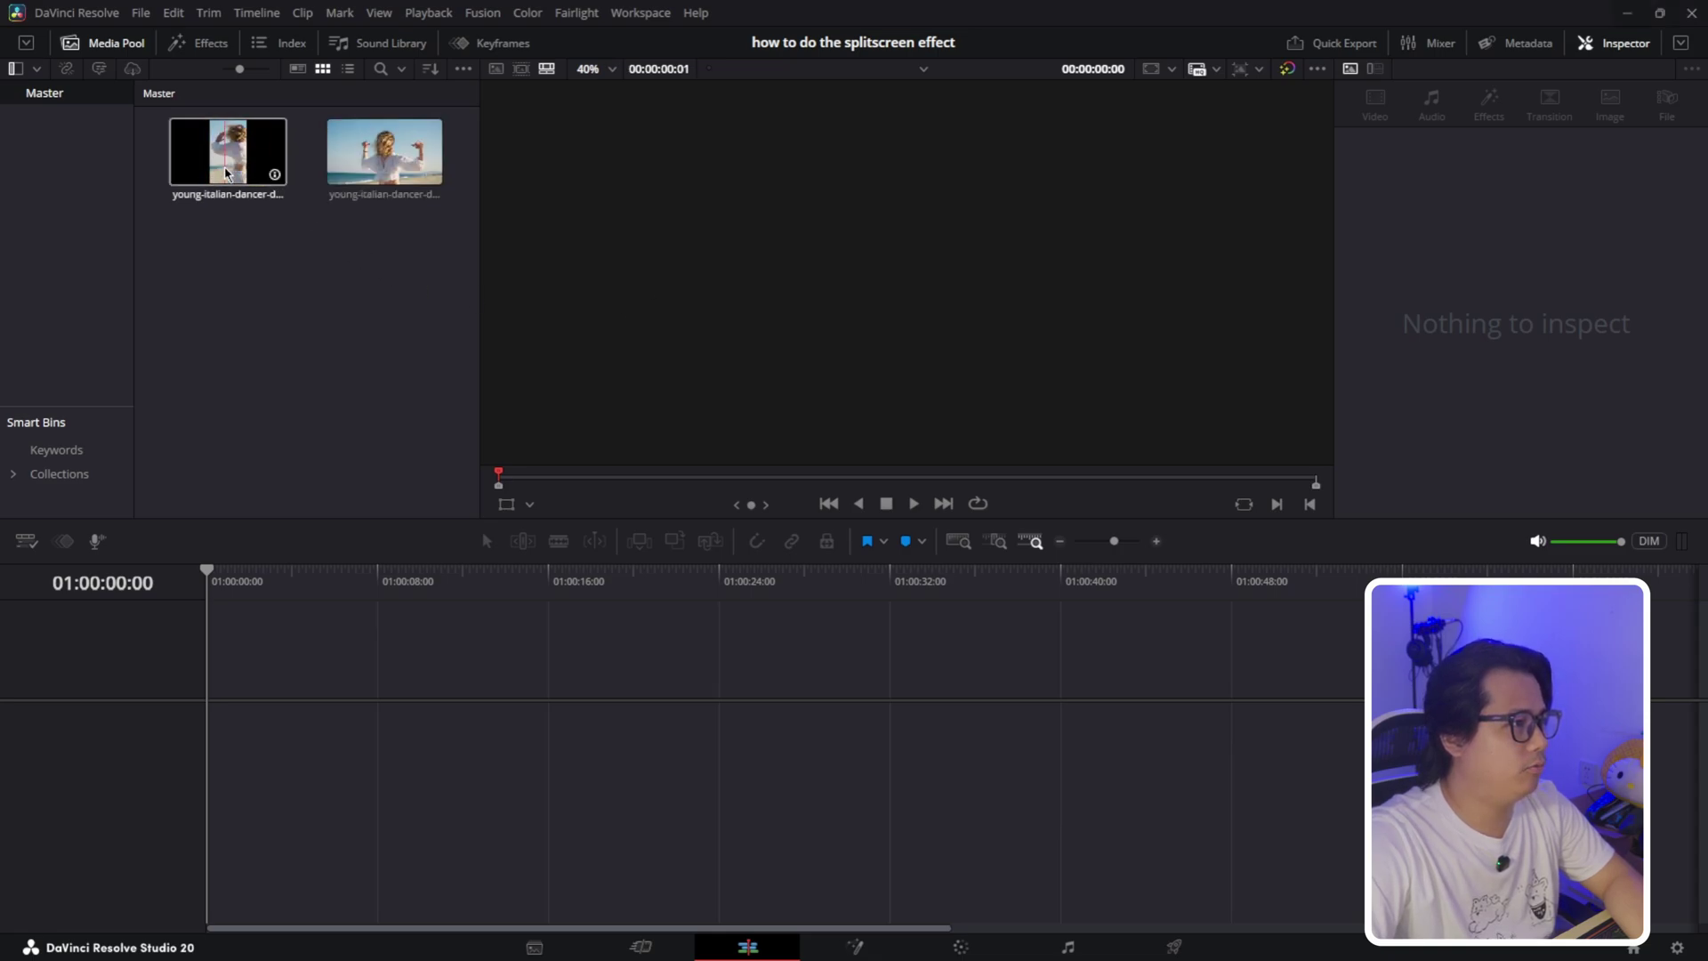
Preview the vertical and landscape dancer clips from the Master bin in the source viewer.
left_click(206, 169)
left_click(385, 153)
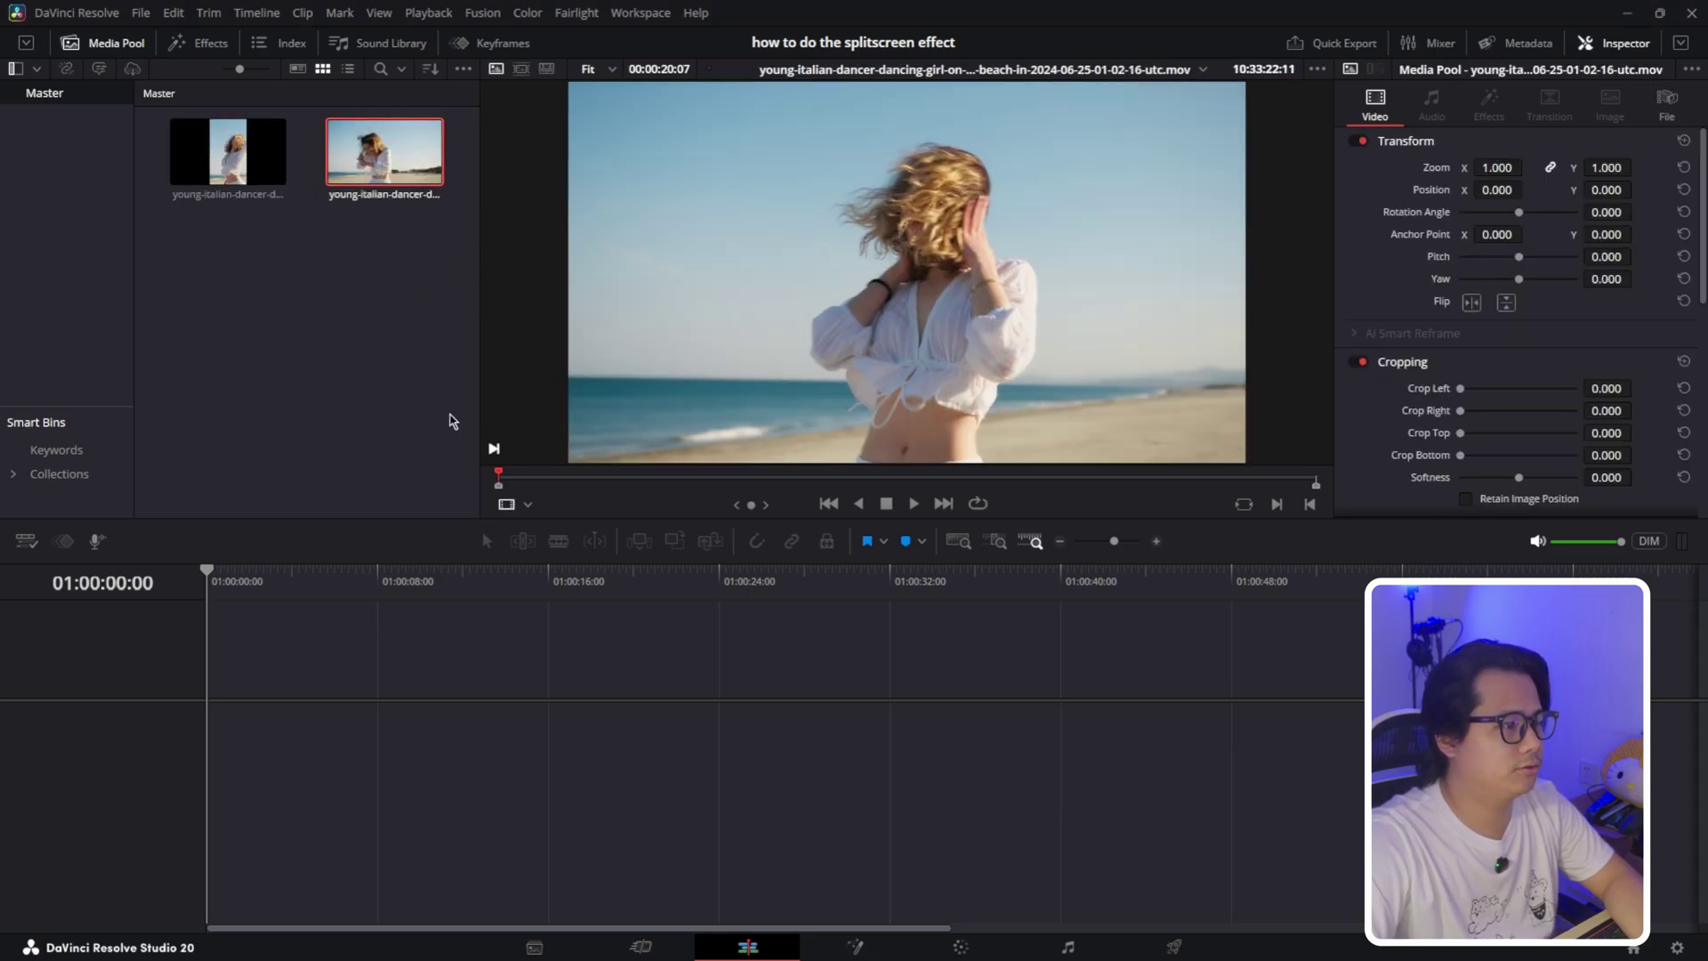
left_click(267, 171)
left_click(370, 163)
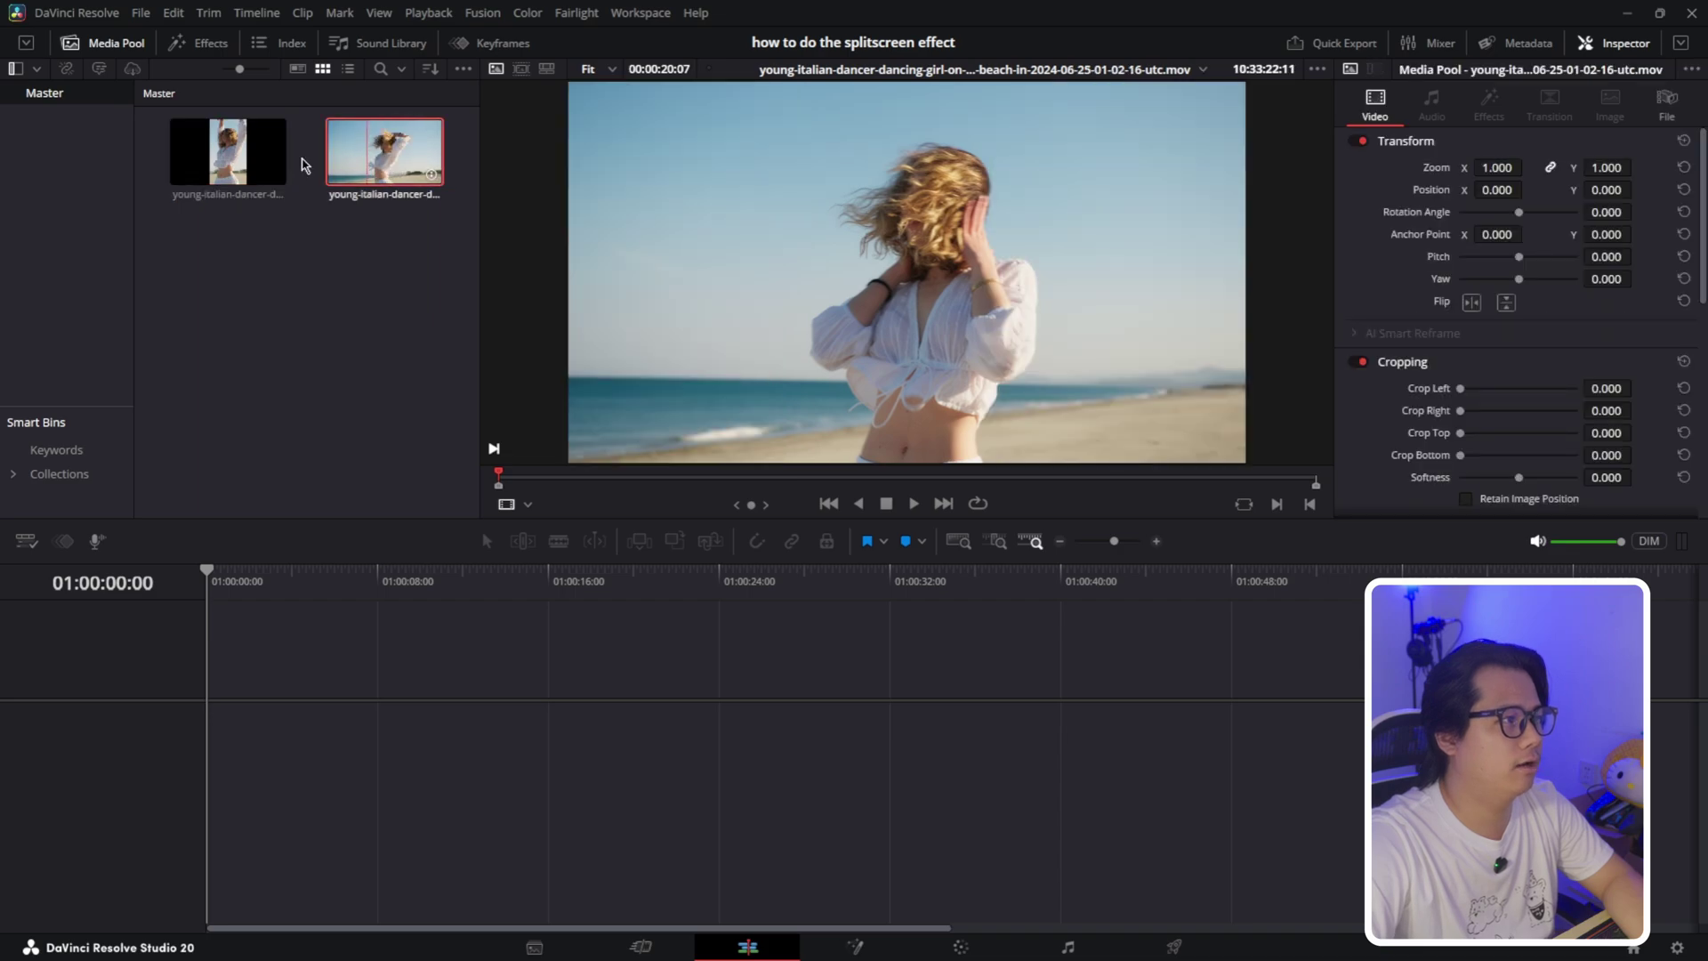
left_click(228, 165)
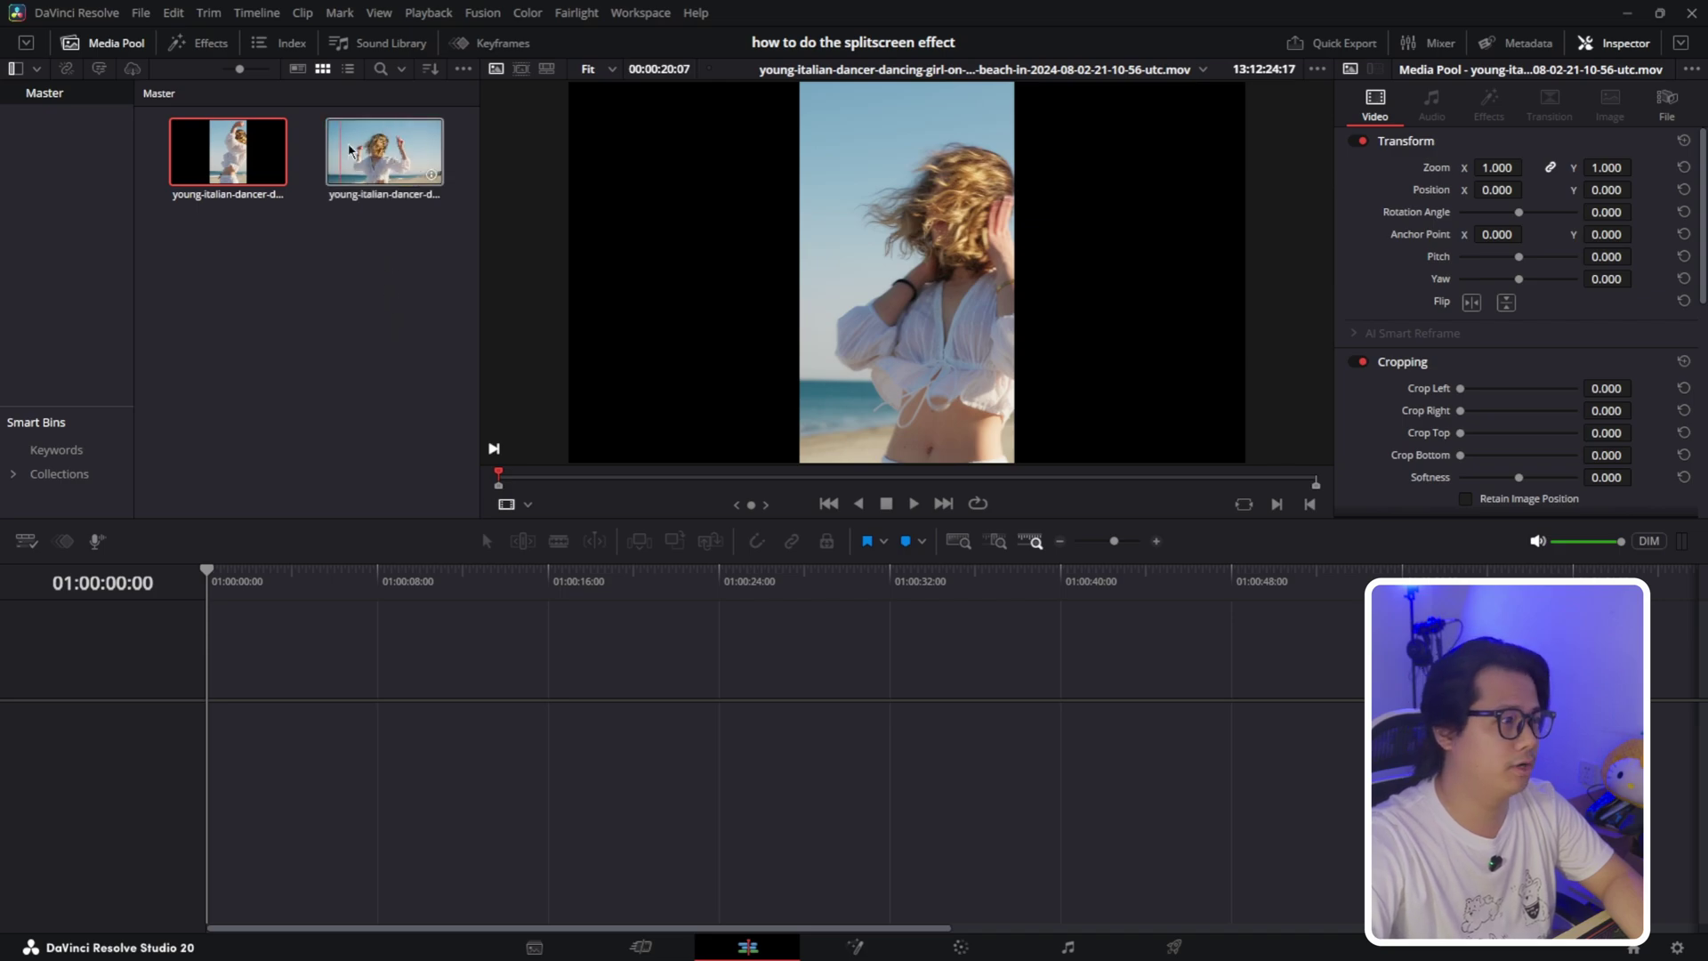
left_click(381, 158)
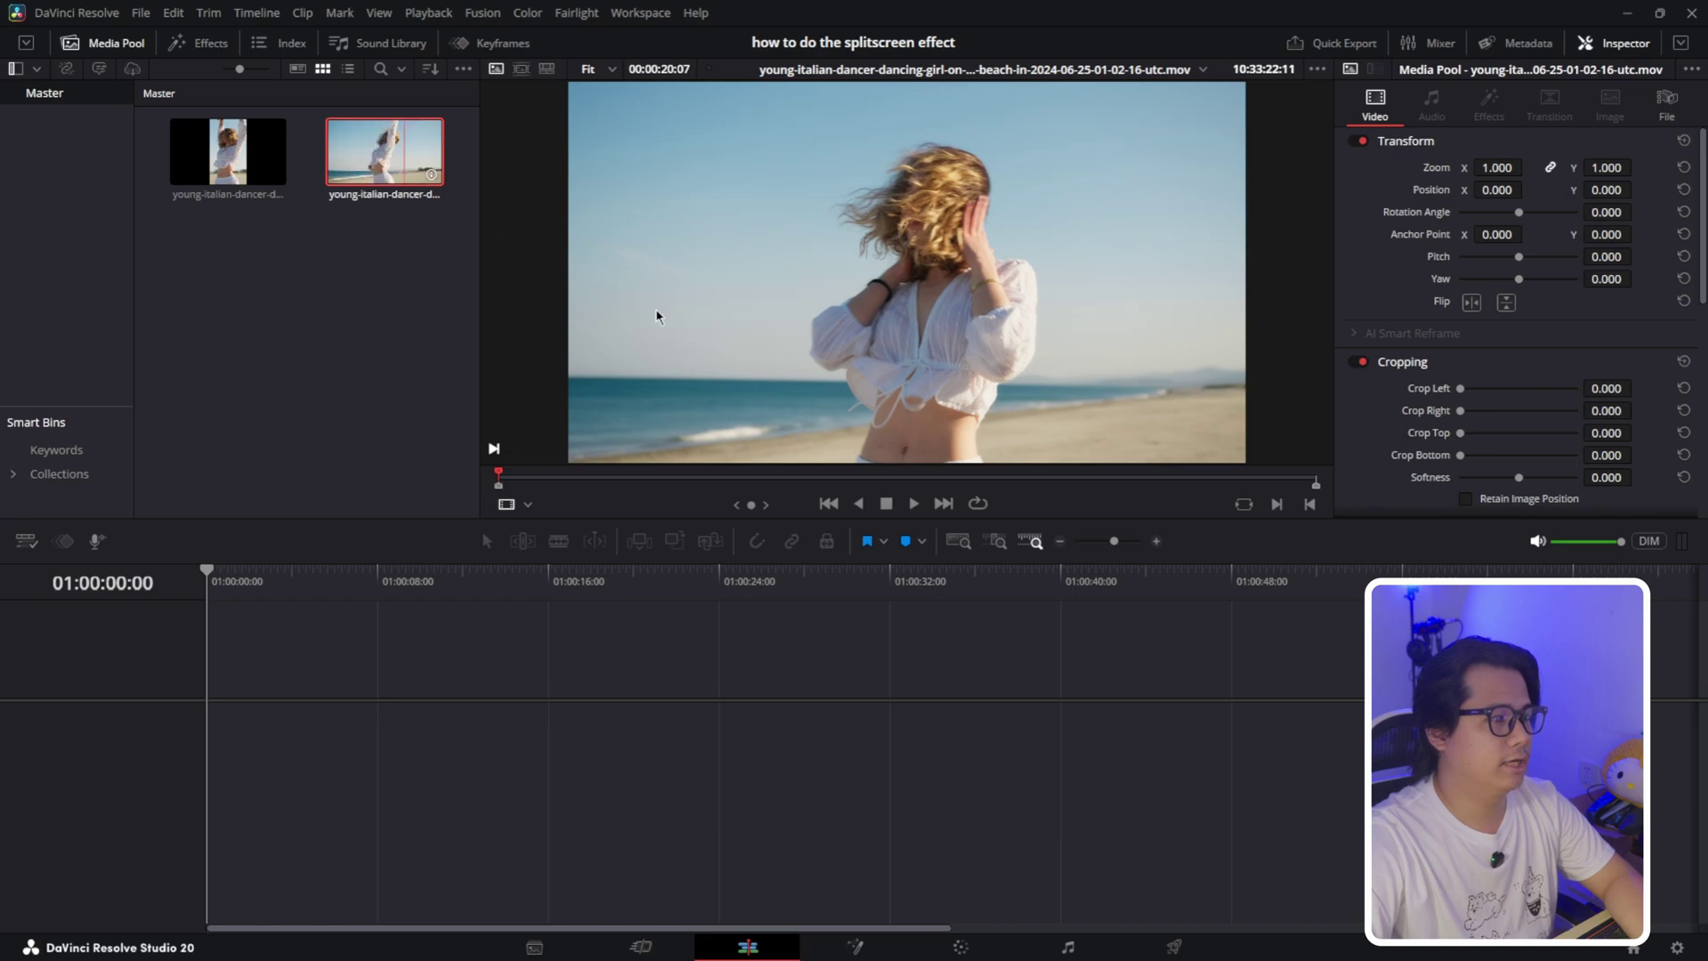
Mark in and out points around a section of the landscape dancer clip about 7 seconds long.
mouse_move(498, 480)
left_mouse_down()
mouse_move(641, 487)
mouse_move(531, 483)
left_mouse_up()
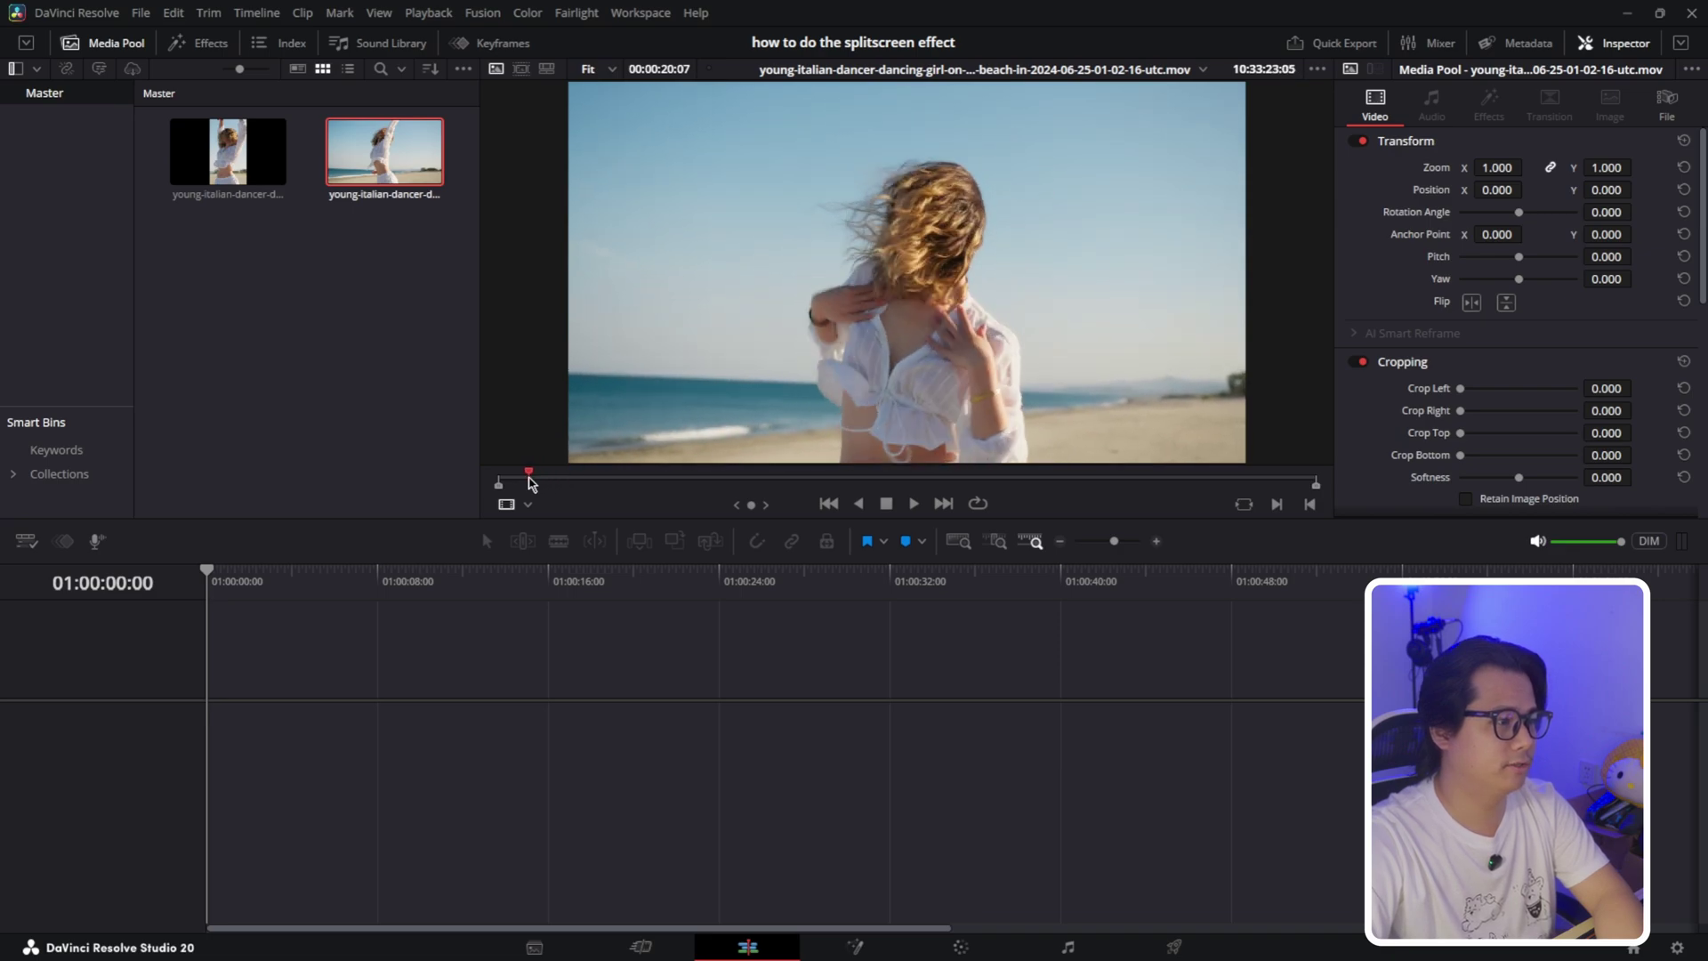
key("i")
key("space")
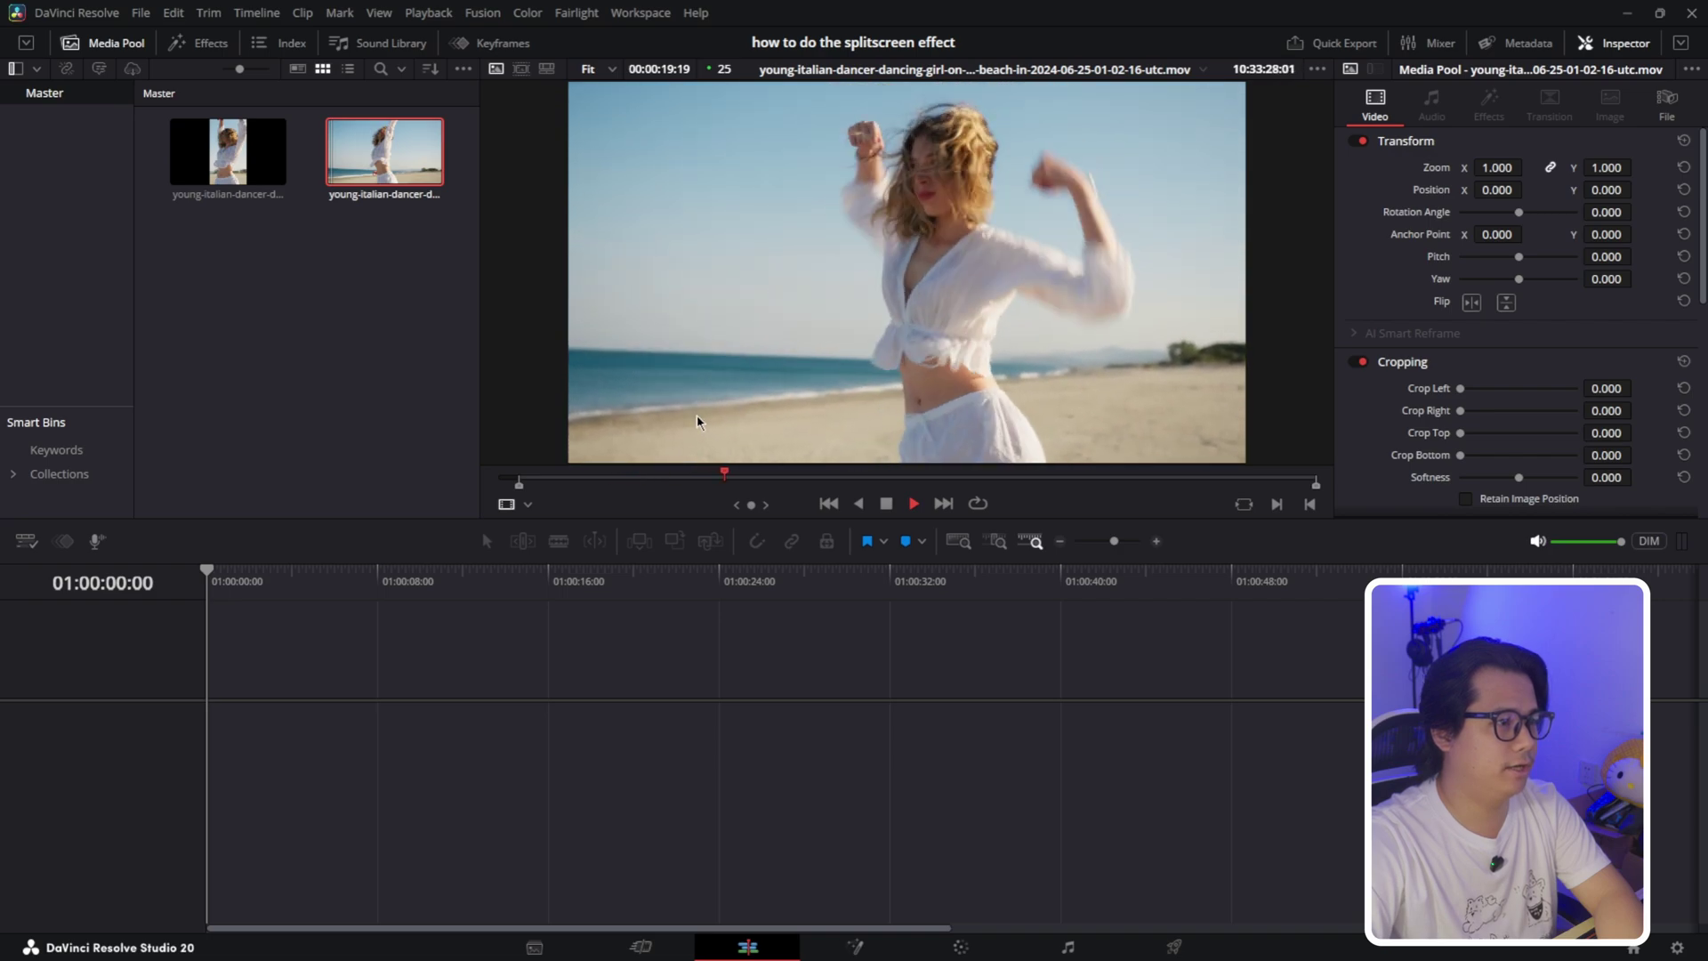
key("space")
key("space")
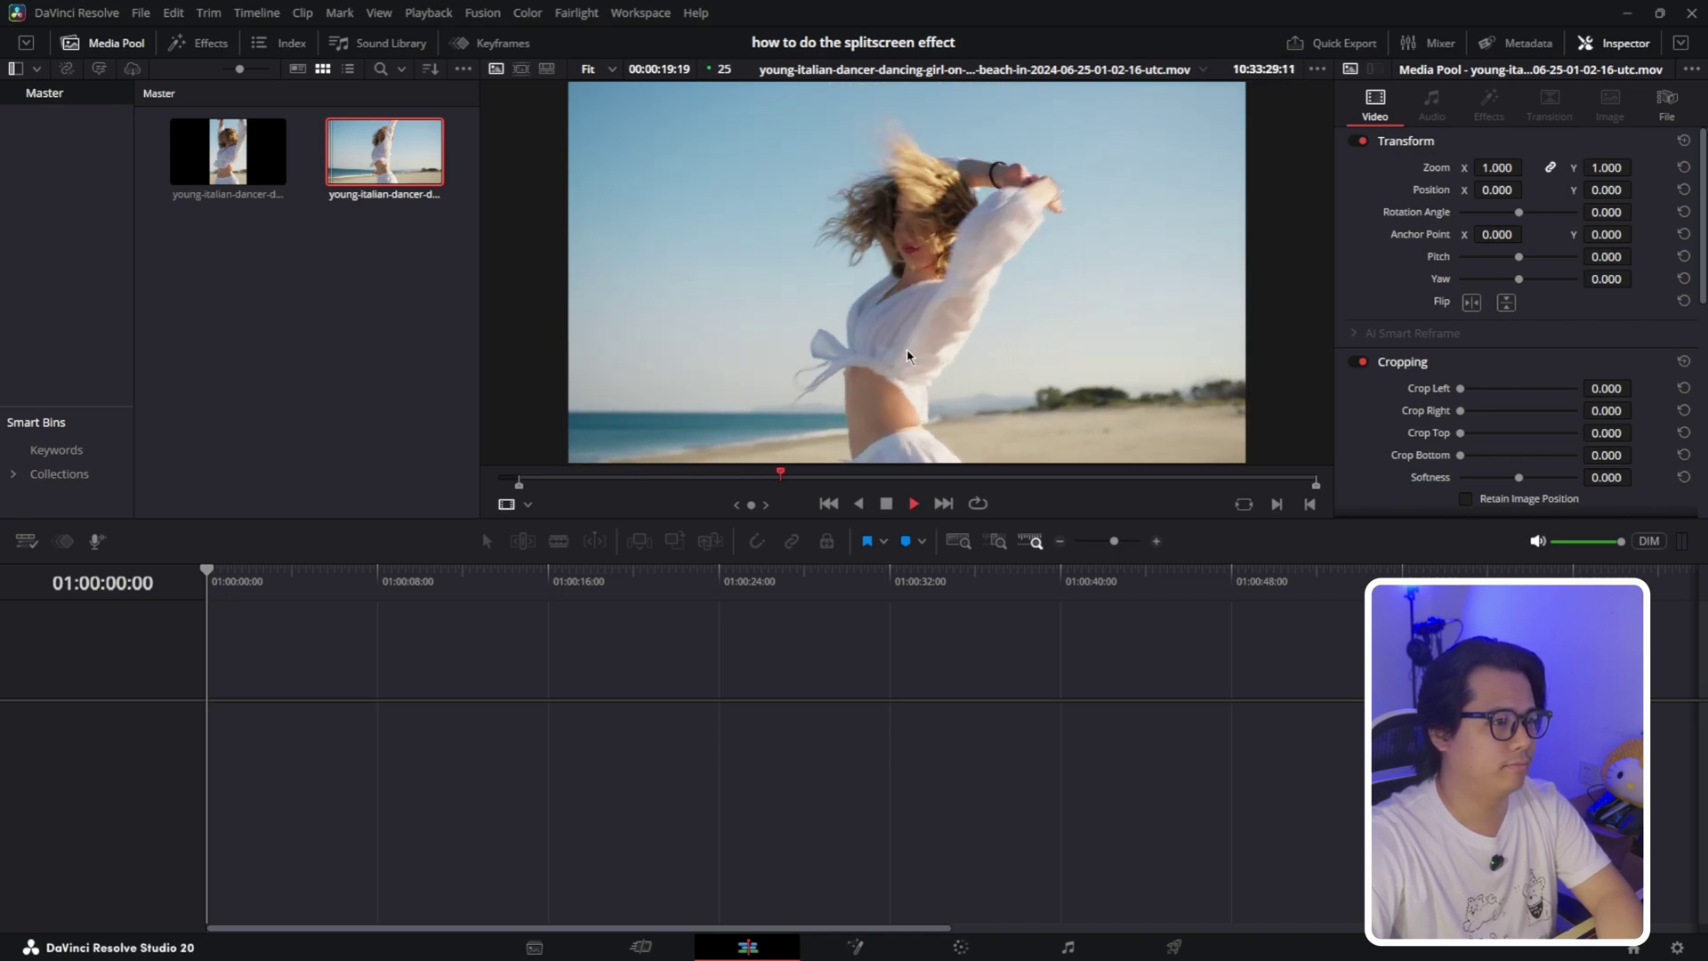
key("space")
key("o")
Place the marked section at the start of a new timeline on V1 and increase the track's height.
left_click_drag(839, 450, 213, 756)
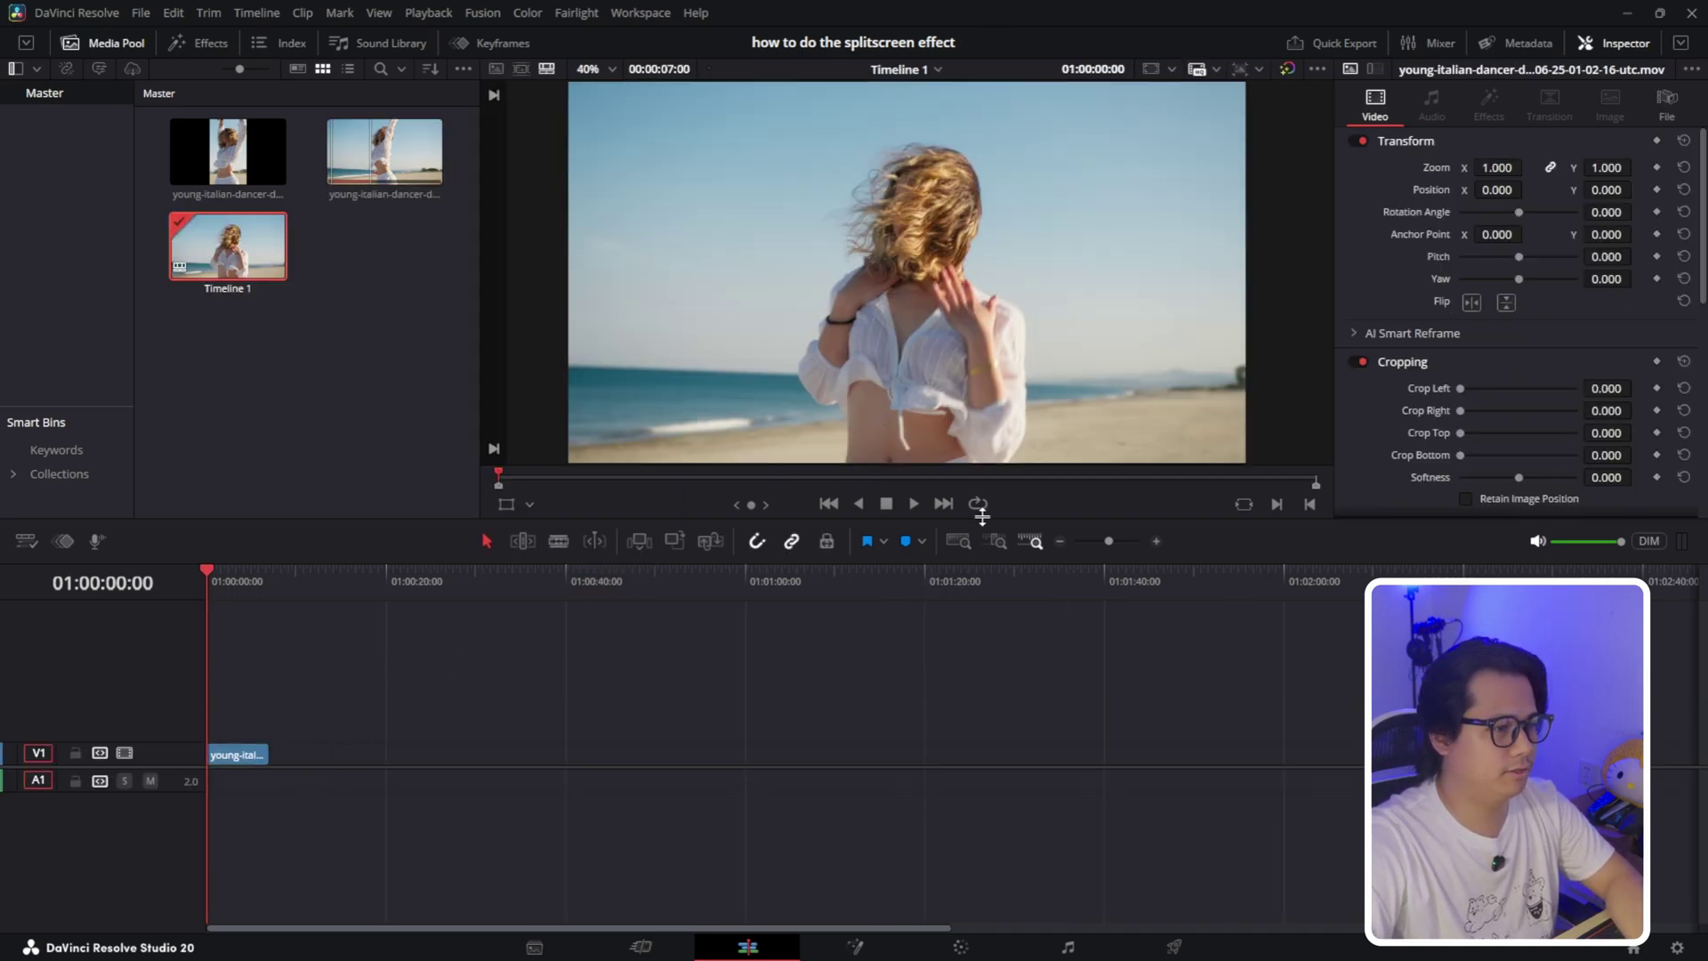
left_click(958, 541)
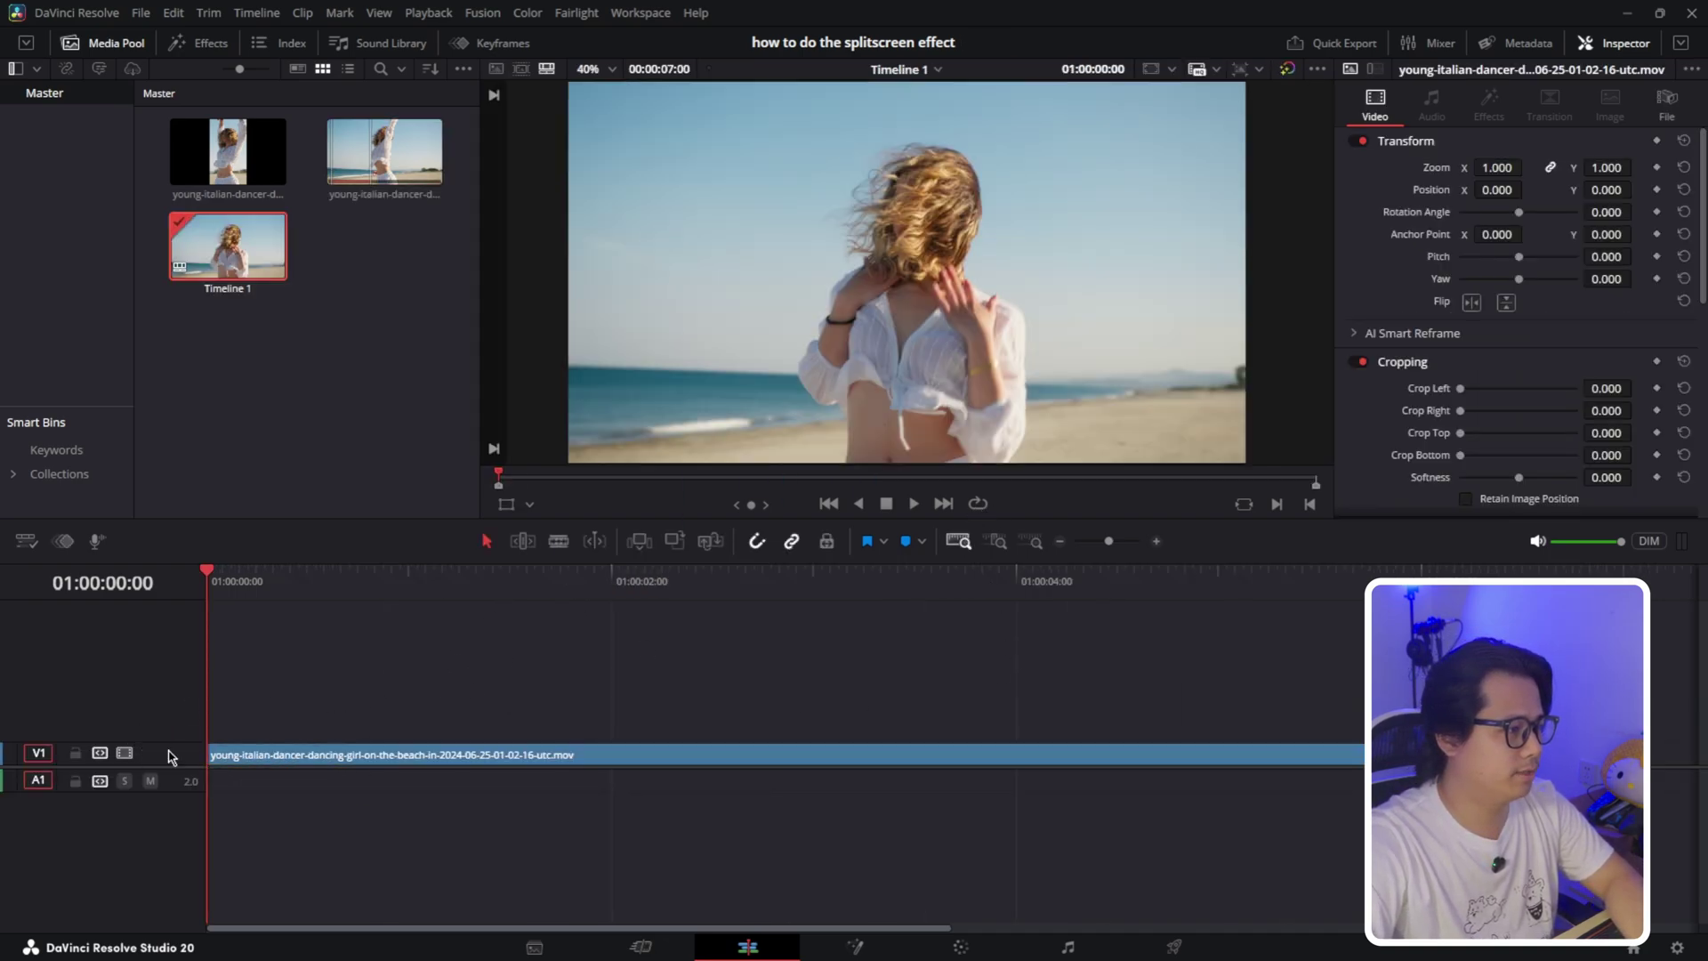
left_click_drag(171, 745, 178, 696)
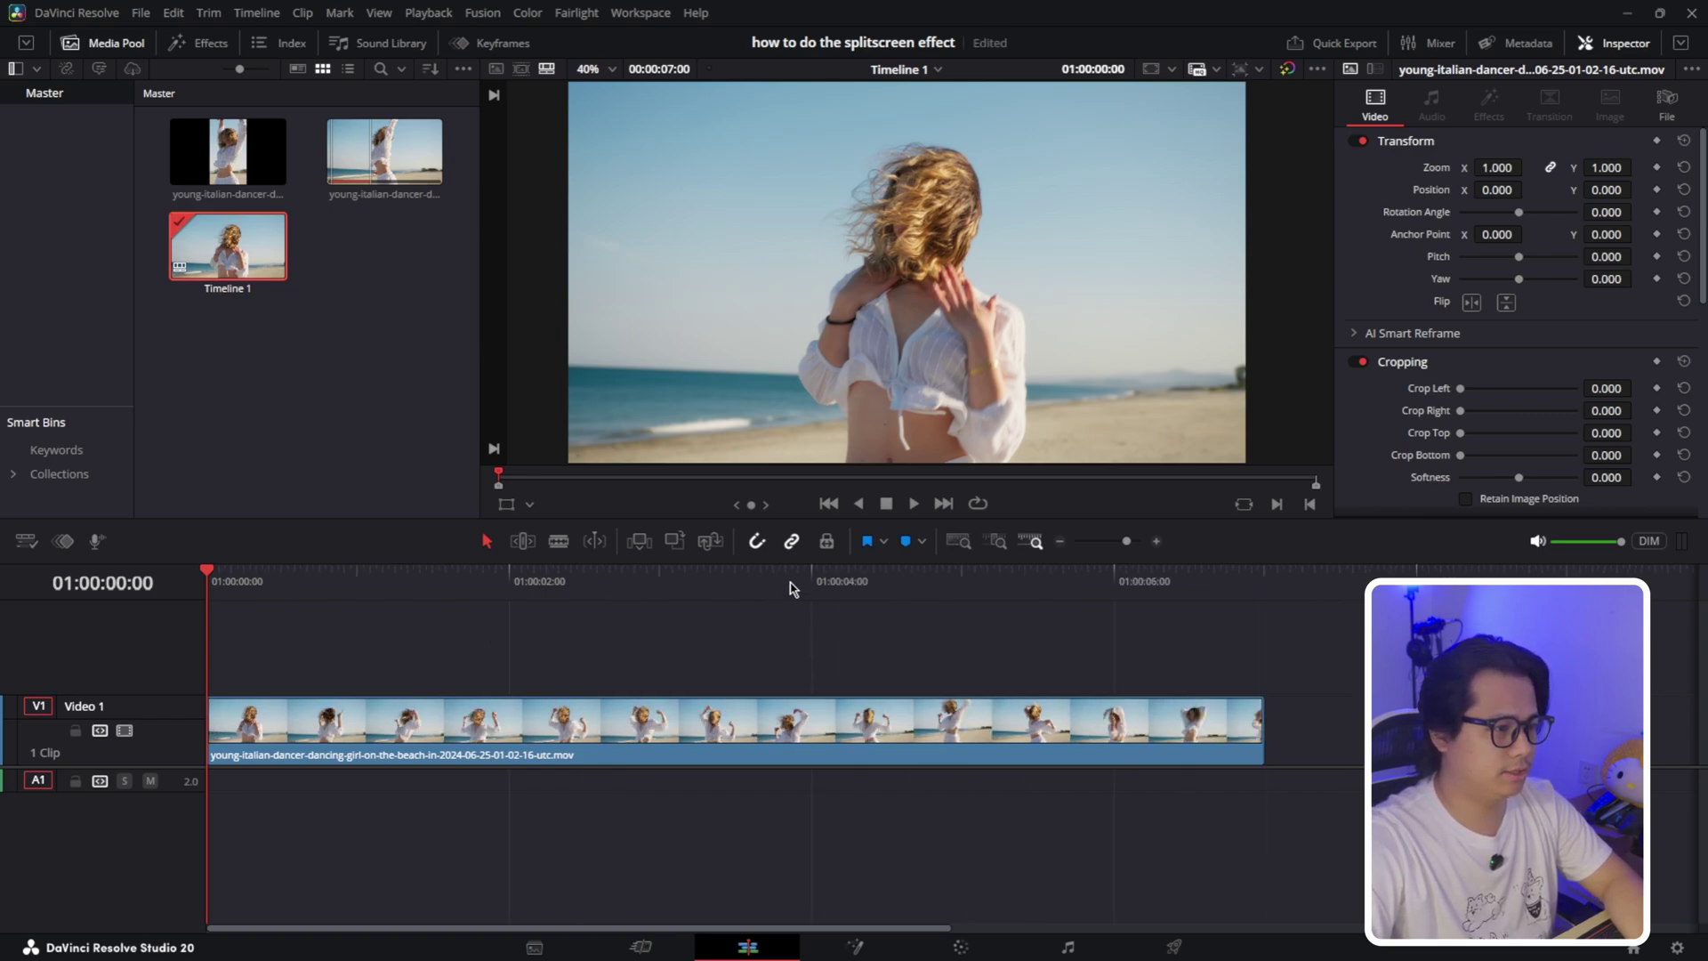
Duplicate the V1 clip directly above itself onto V2 and V3, with V1 collapsed and V3 enlarged.
left_click_drag(792, 580, 560, 578)
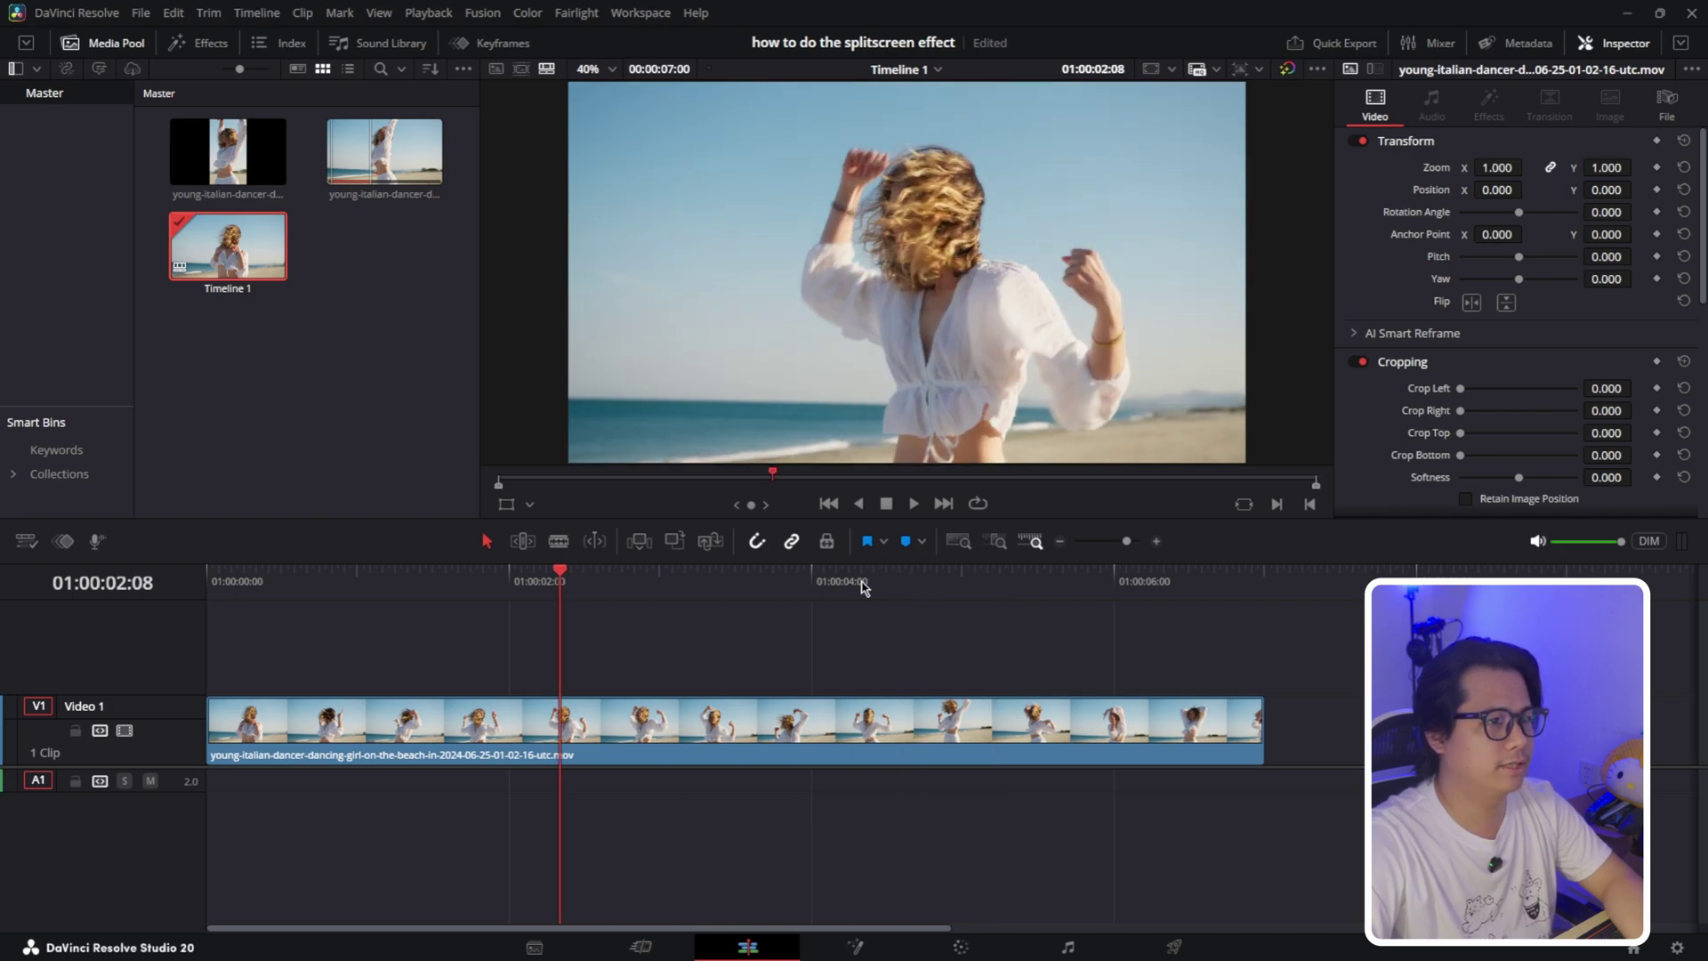
left_click_drag(861, 587, 427, 613)
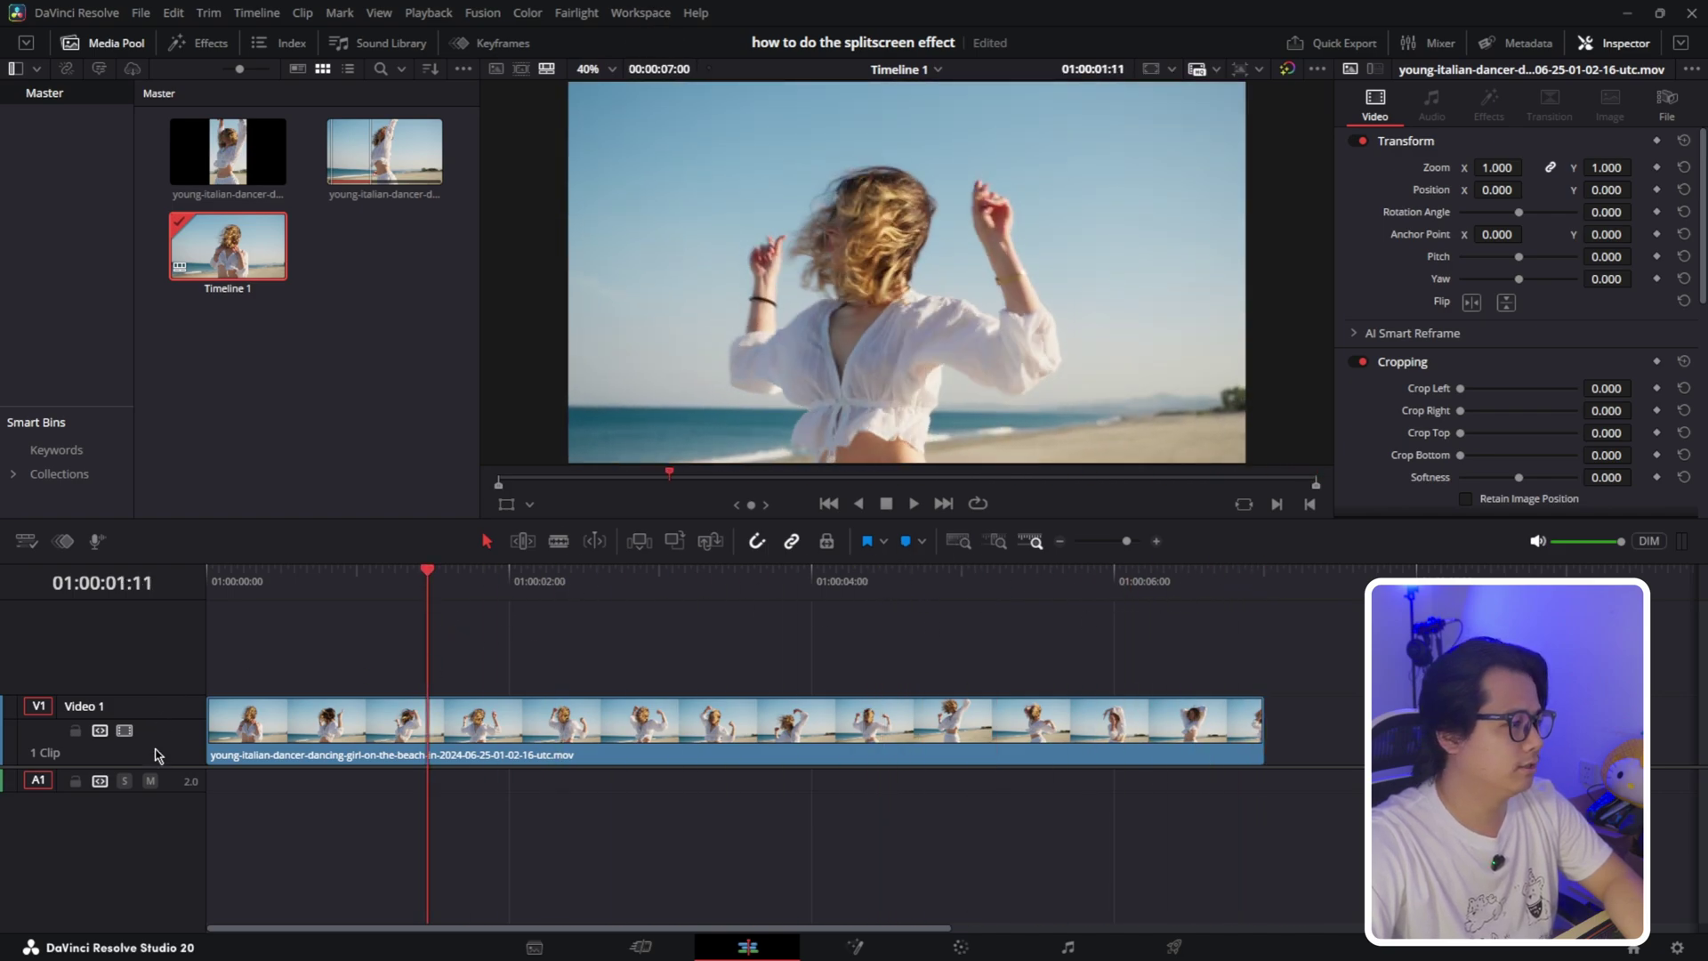
left_click_drag(174, 765, 174, 837)
mouse_move(167, 770)
left_mouse_down()
mouse_move(163, 804)
mouse_move(174, 783)
left_mouse_up()
left_click_drag(268, 810, 415, 772)
left_click(268, 704)
left_click(492, 690)
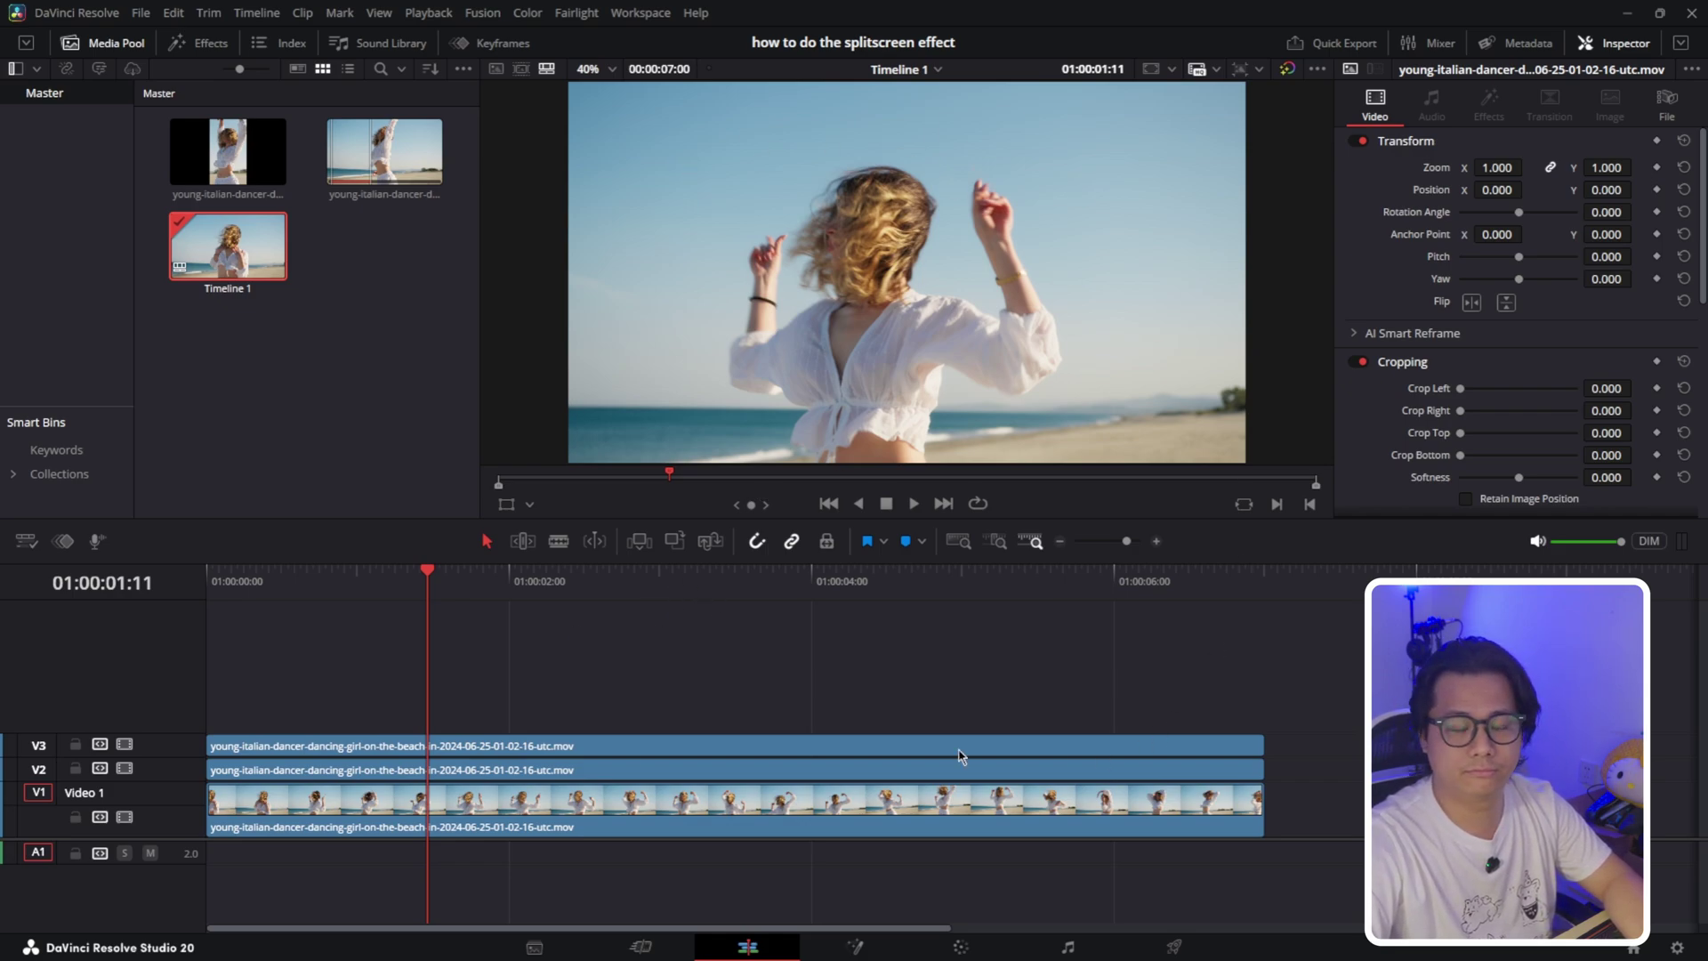
left_click_drag(184, 786, 168, 839)
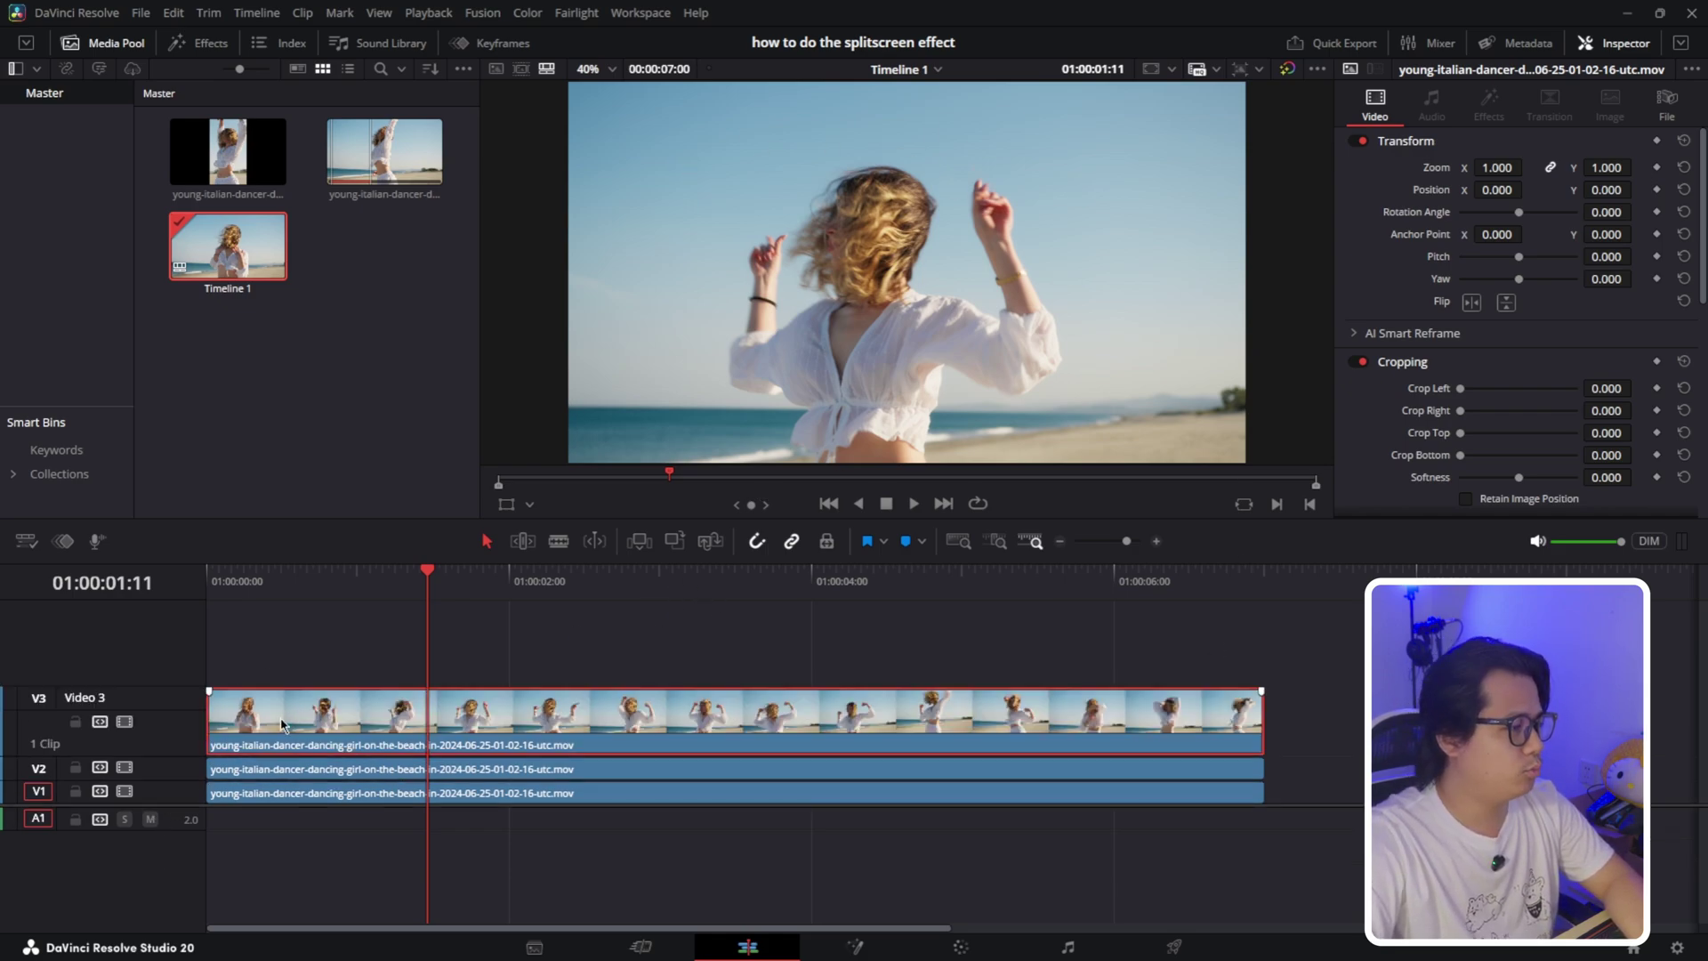
mouse_move(282, 722)
left_mouse_down()
mouse_move(272, 676)
mouse_move(282, 725)
left_mouse_up()
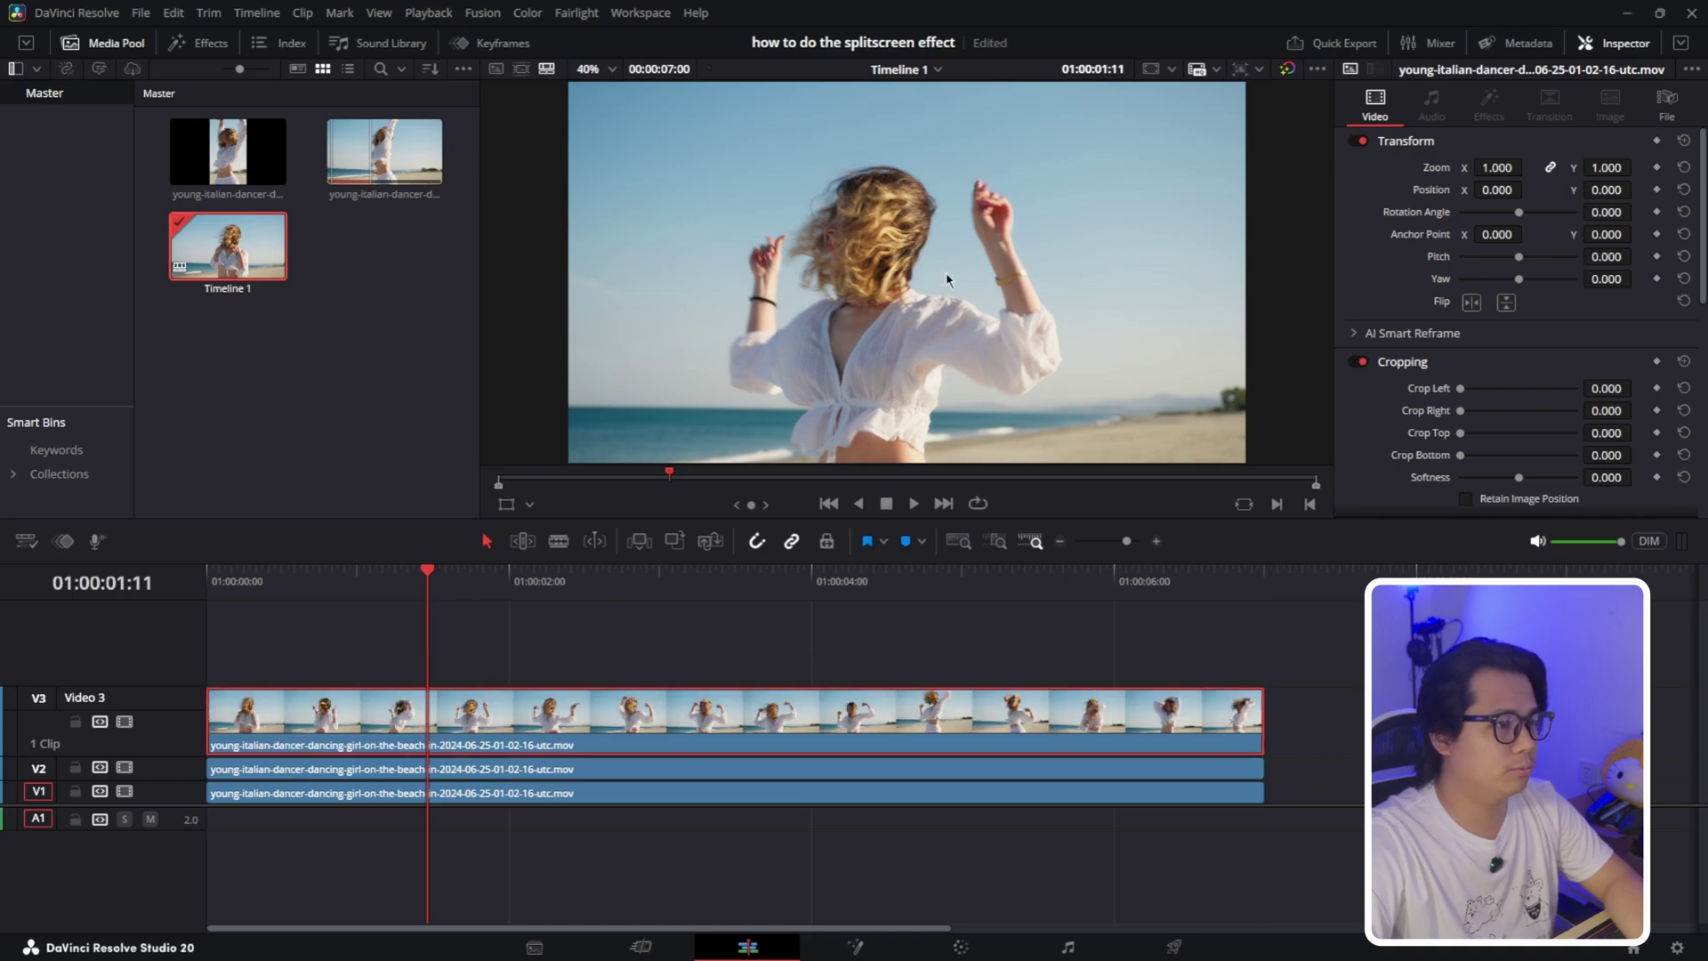
Search the Open FX effects for "collage" and apply Video Collage to the clip on V3.
left_click(202, 43)
left_click(414, 70)
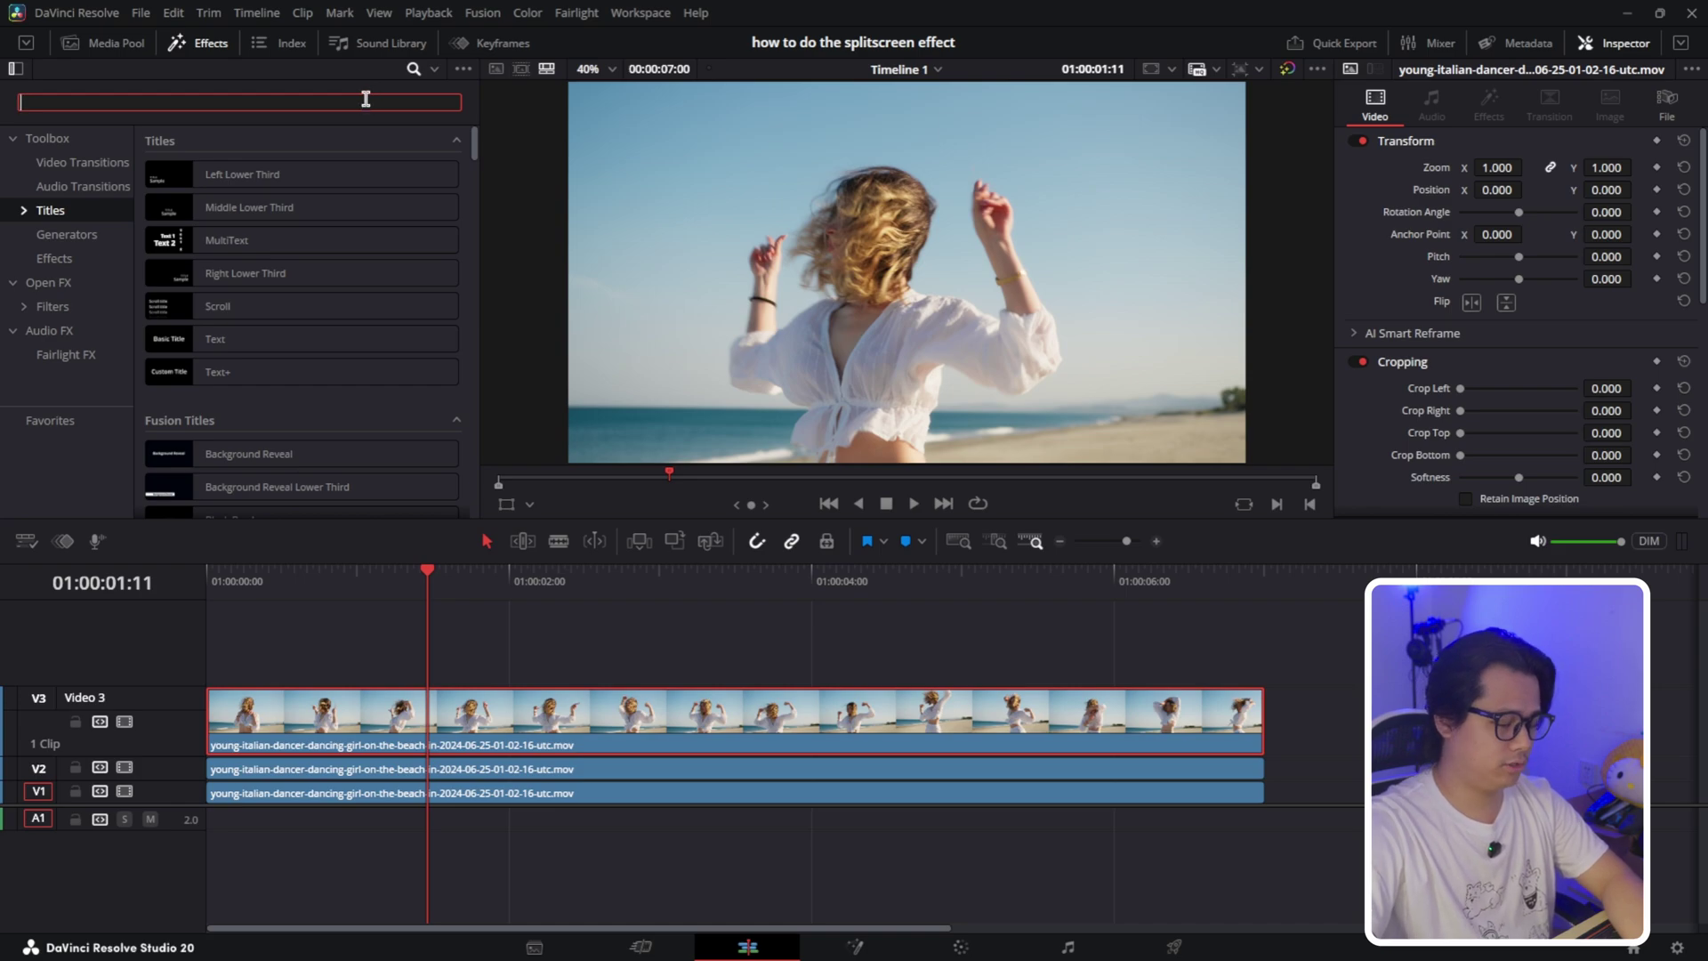
type("collag")
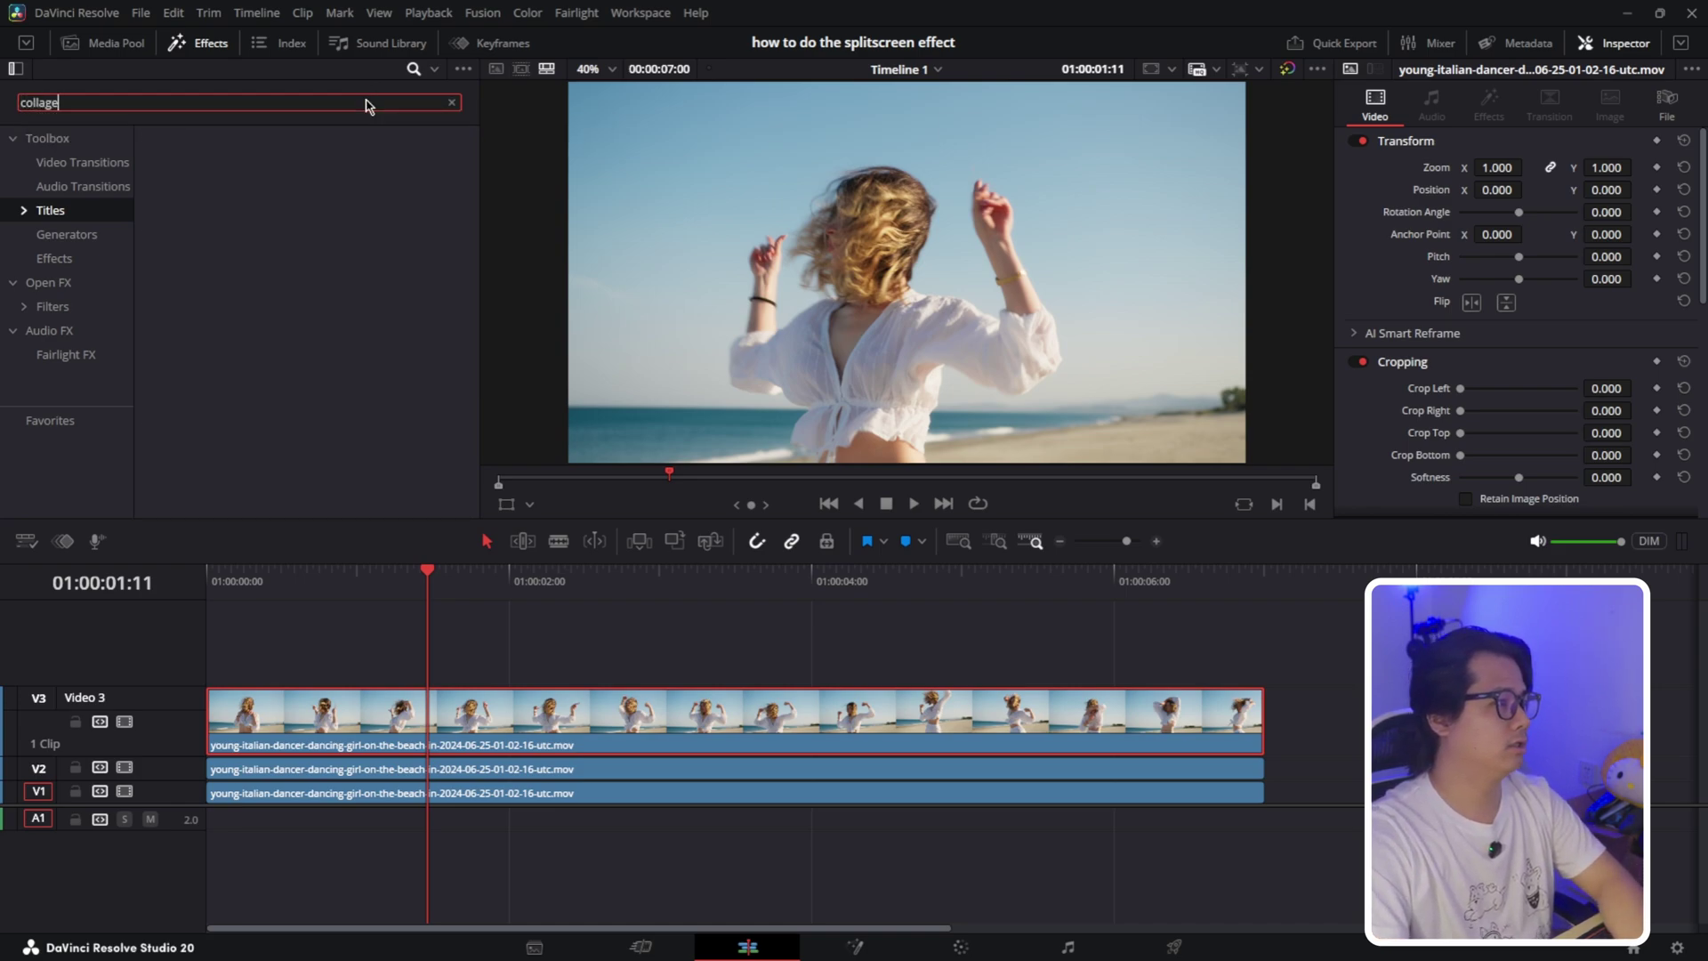
type("e")
key("space")
left_click(87, 290)
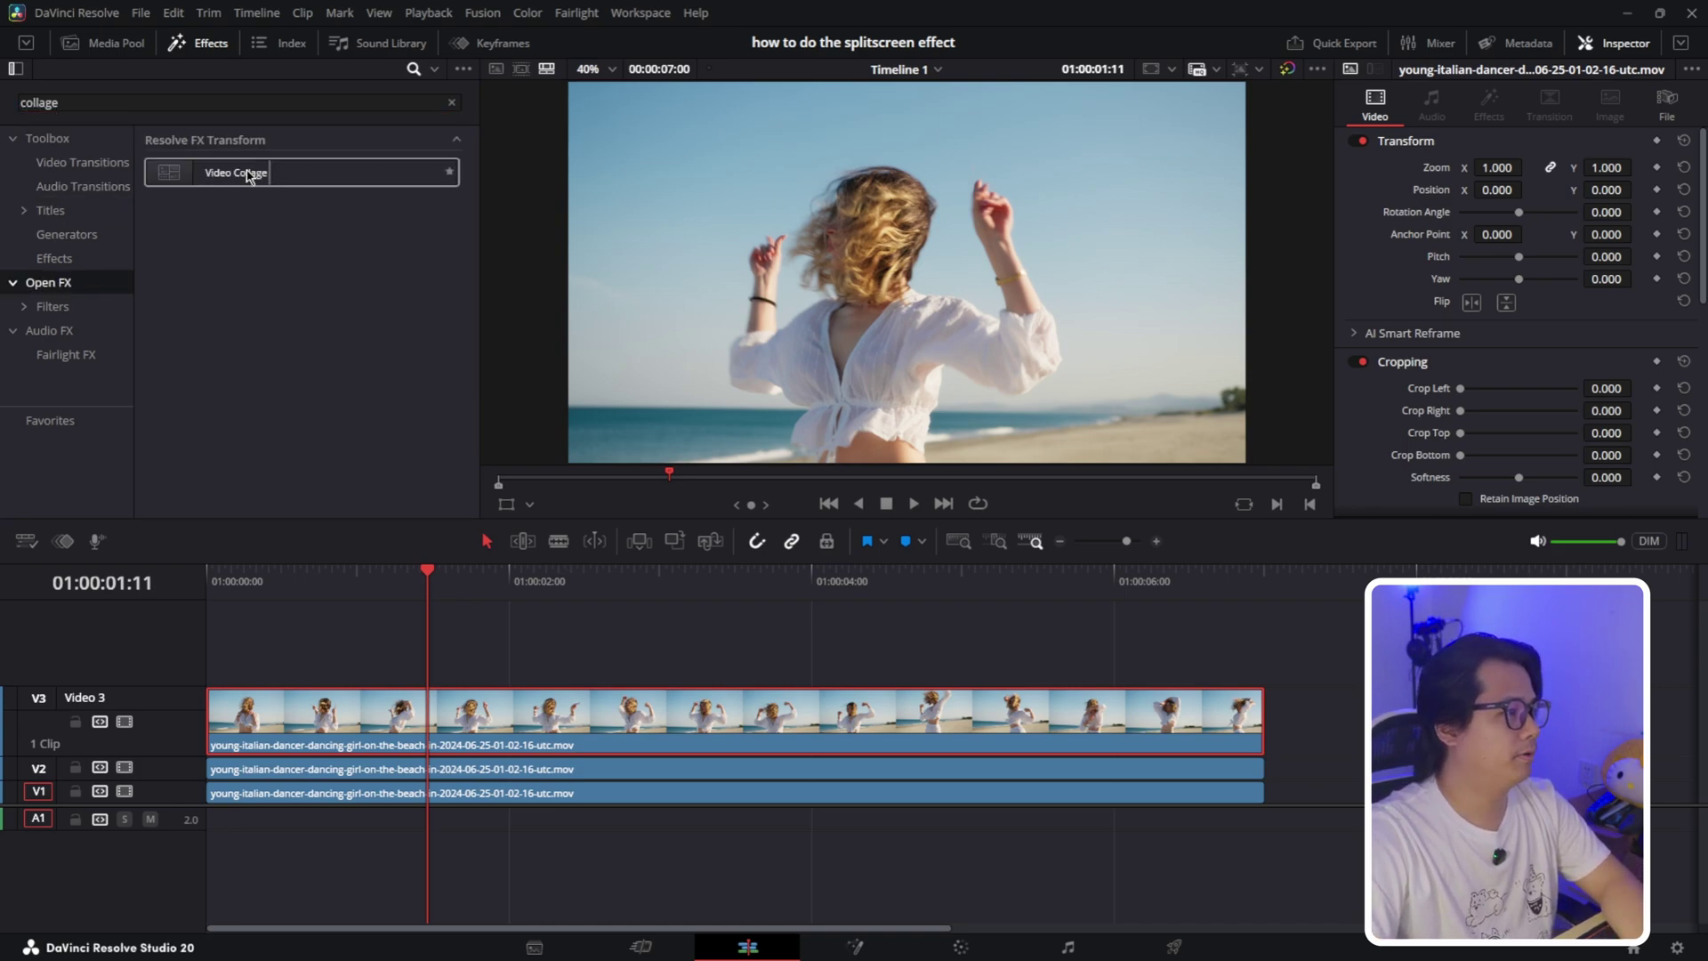
left_click_drag(237, 174, 478, 722)
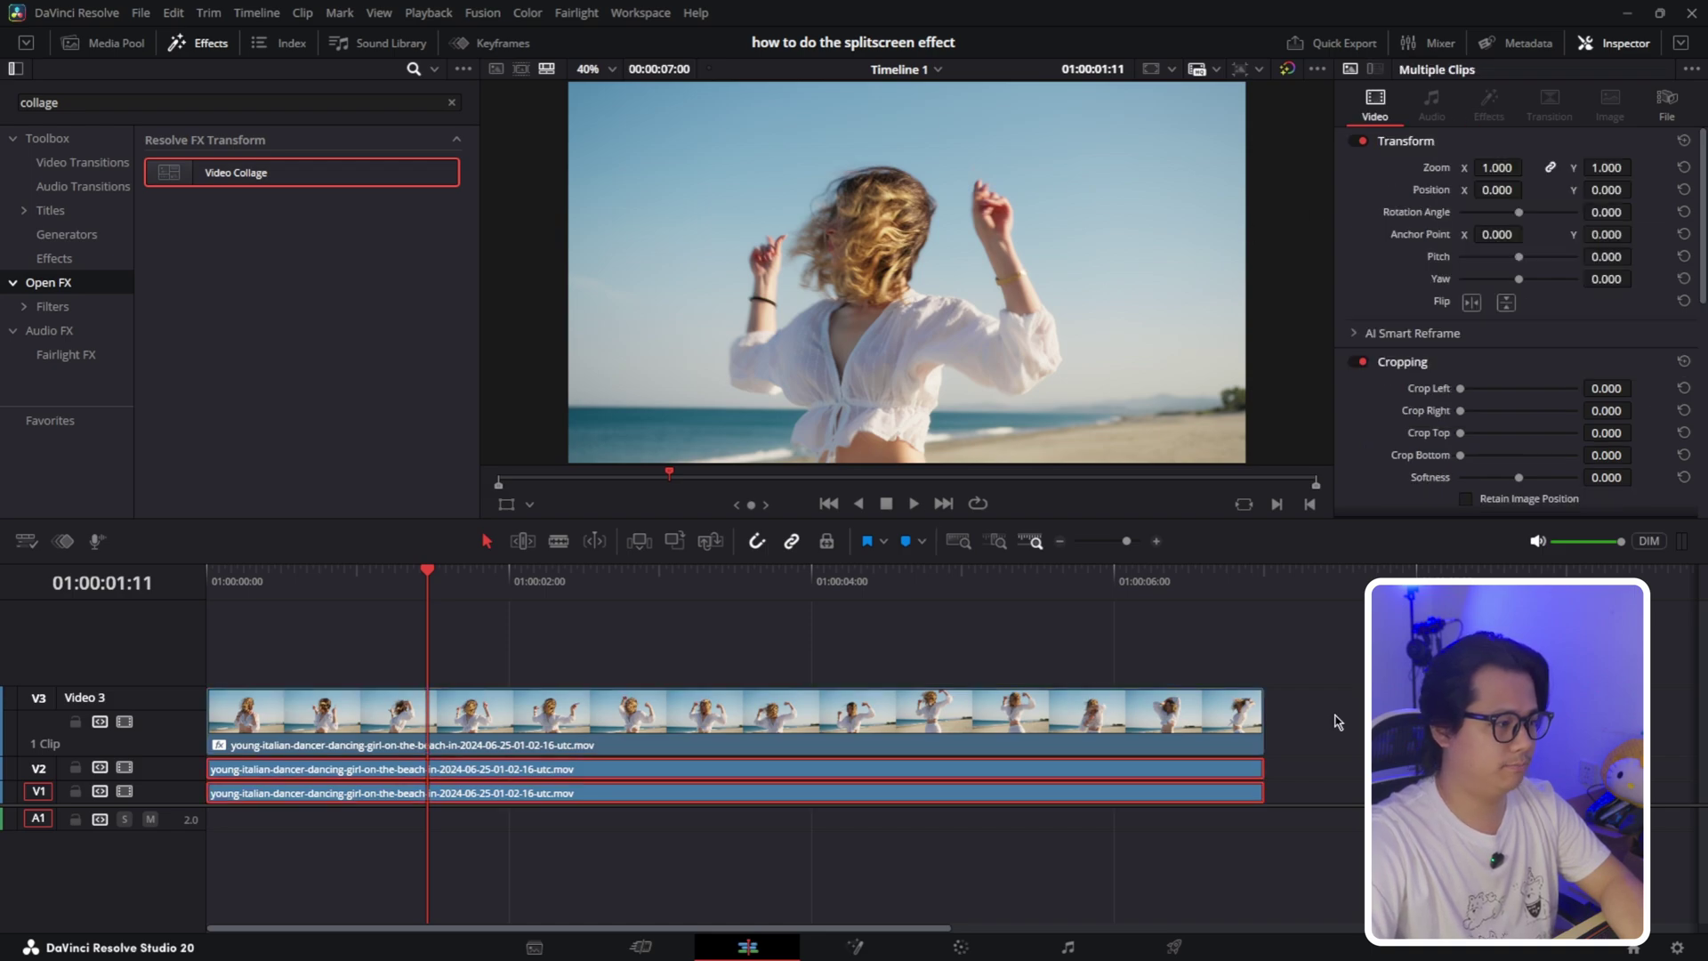
Disable the clips on V1 and V2 and move the playhead to 01:00:02:18.
key("d")
left_click(877, 659)
left_click_drag(499, 583, 622, 583)
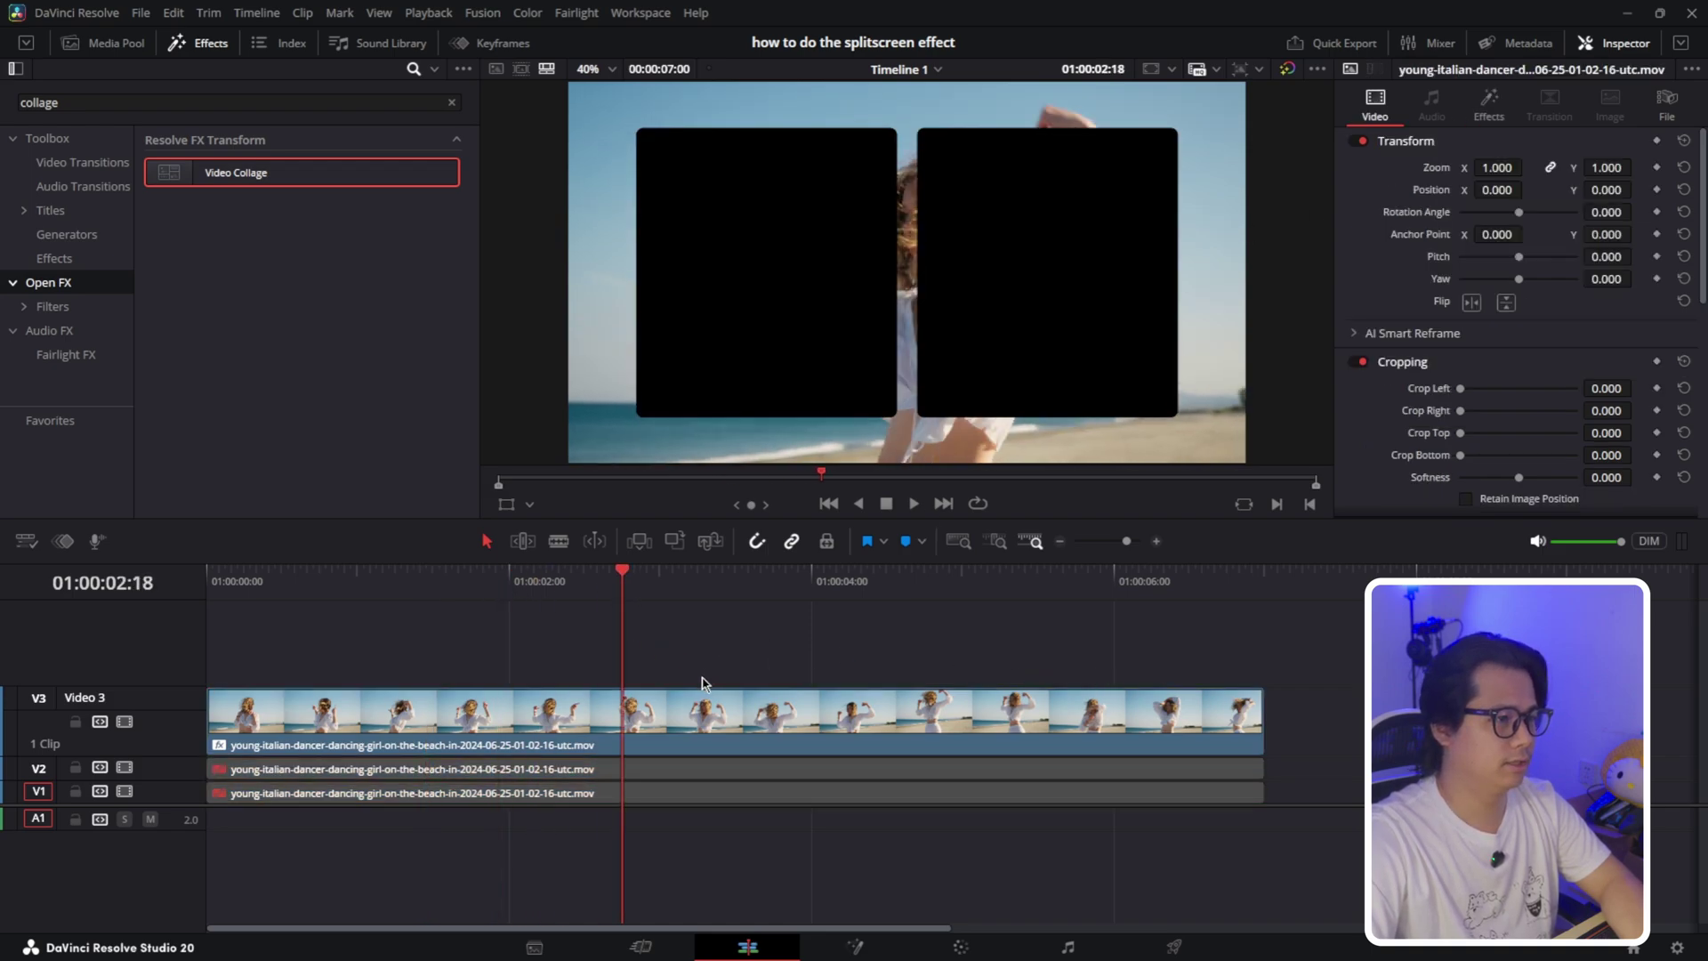
Set the V3 clip's Video Collage workflow to Create Tile with 3 columns.
left_click(695, 716)
left_click(1488, 107)
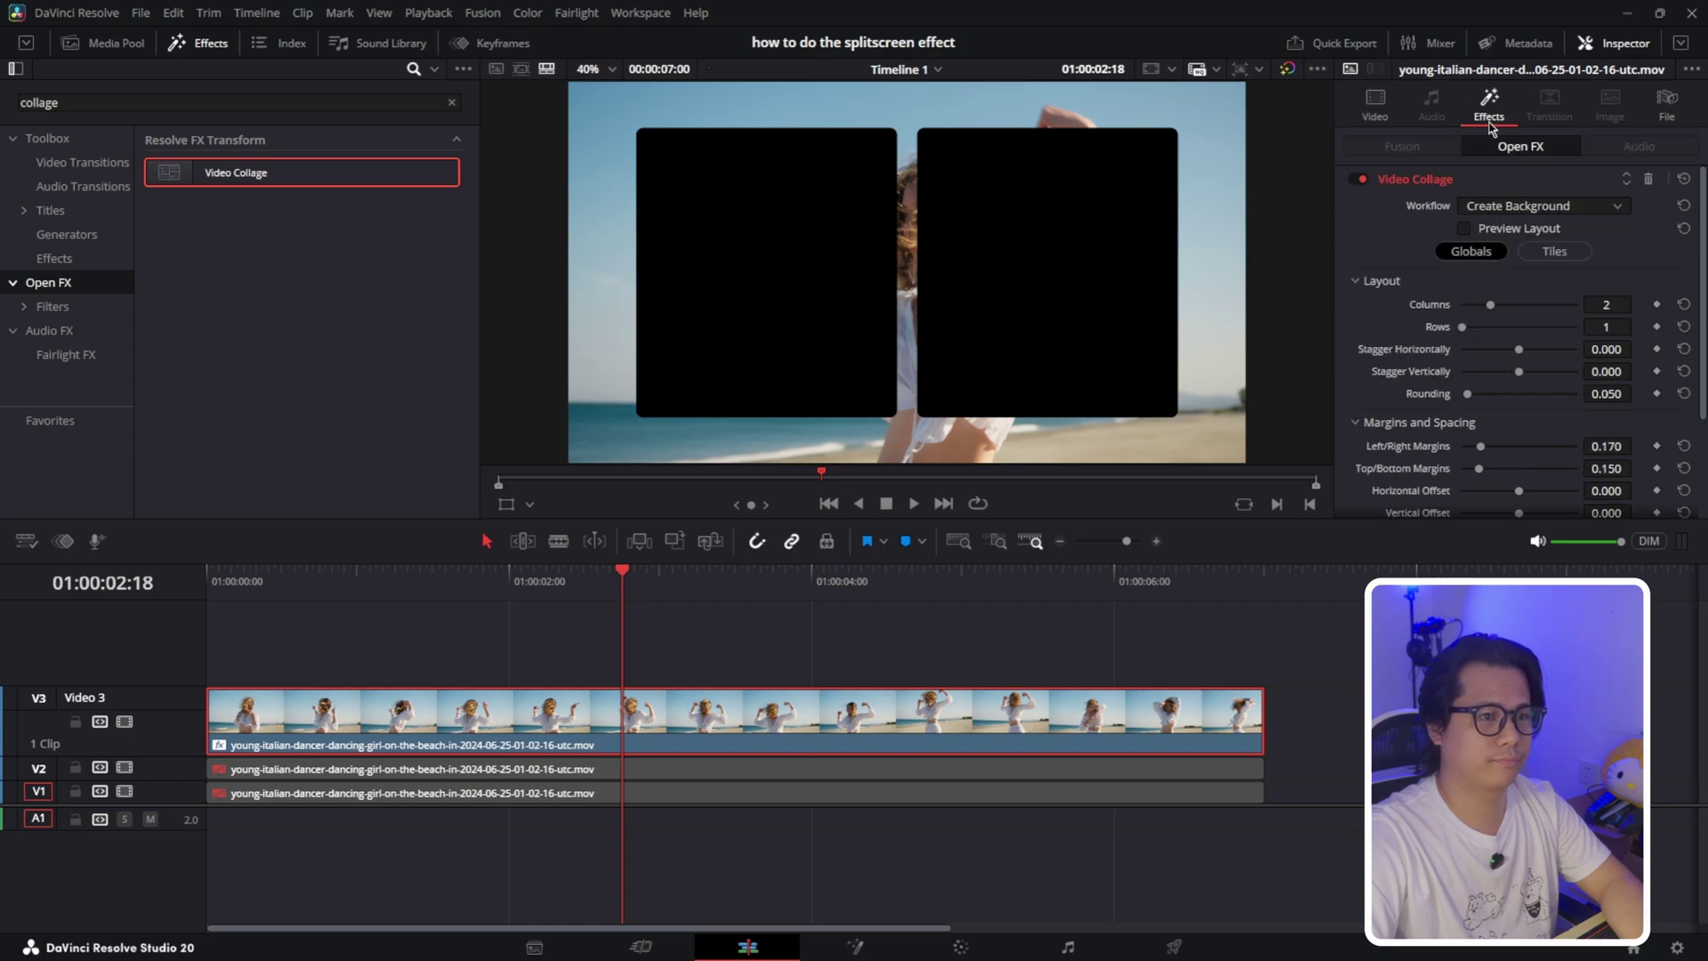
left_click(1374, 107)
left_click(1491, 111)
left_click(1550, 208)
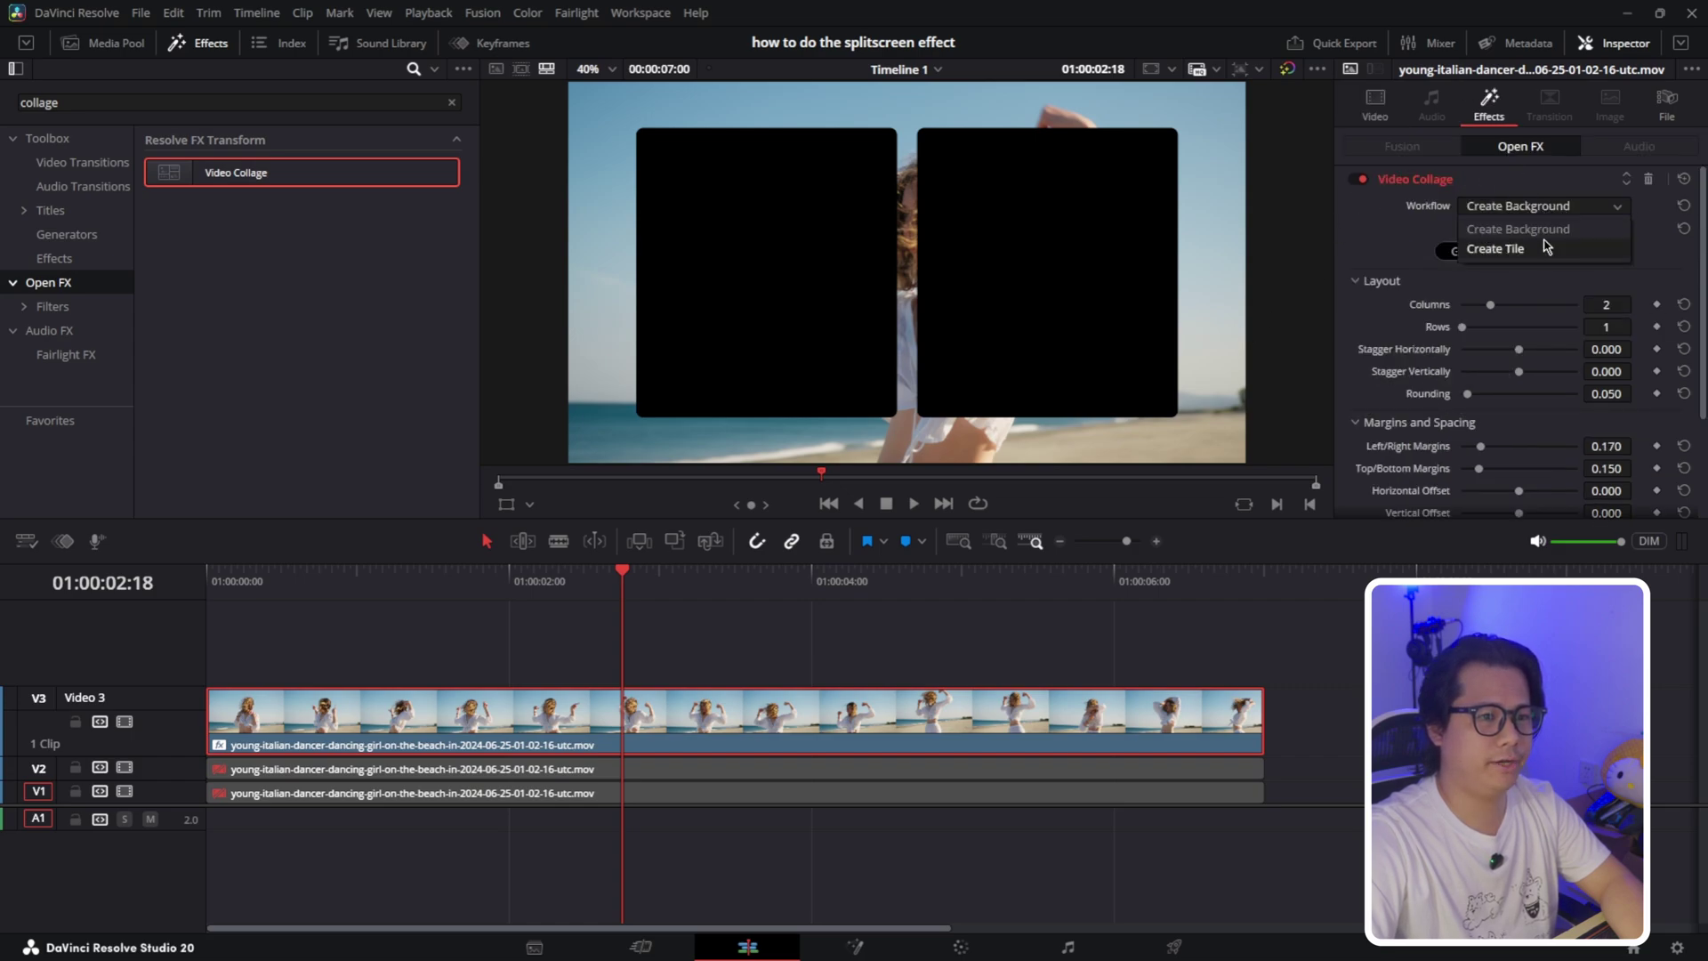
left_click(1554, 246)
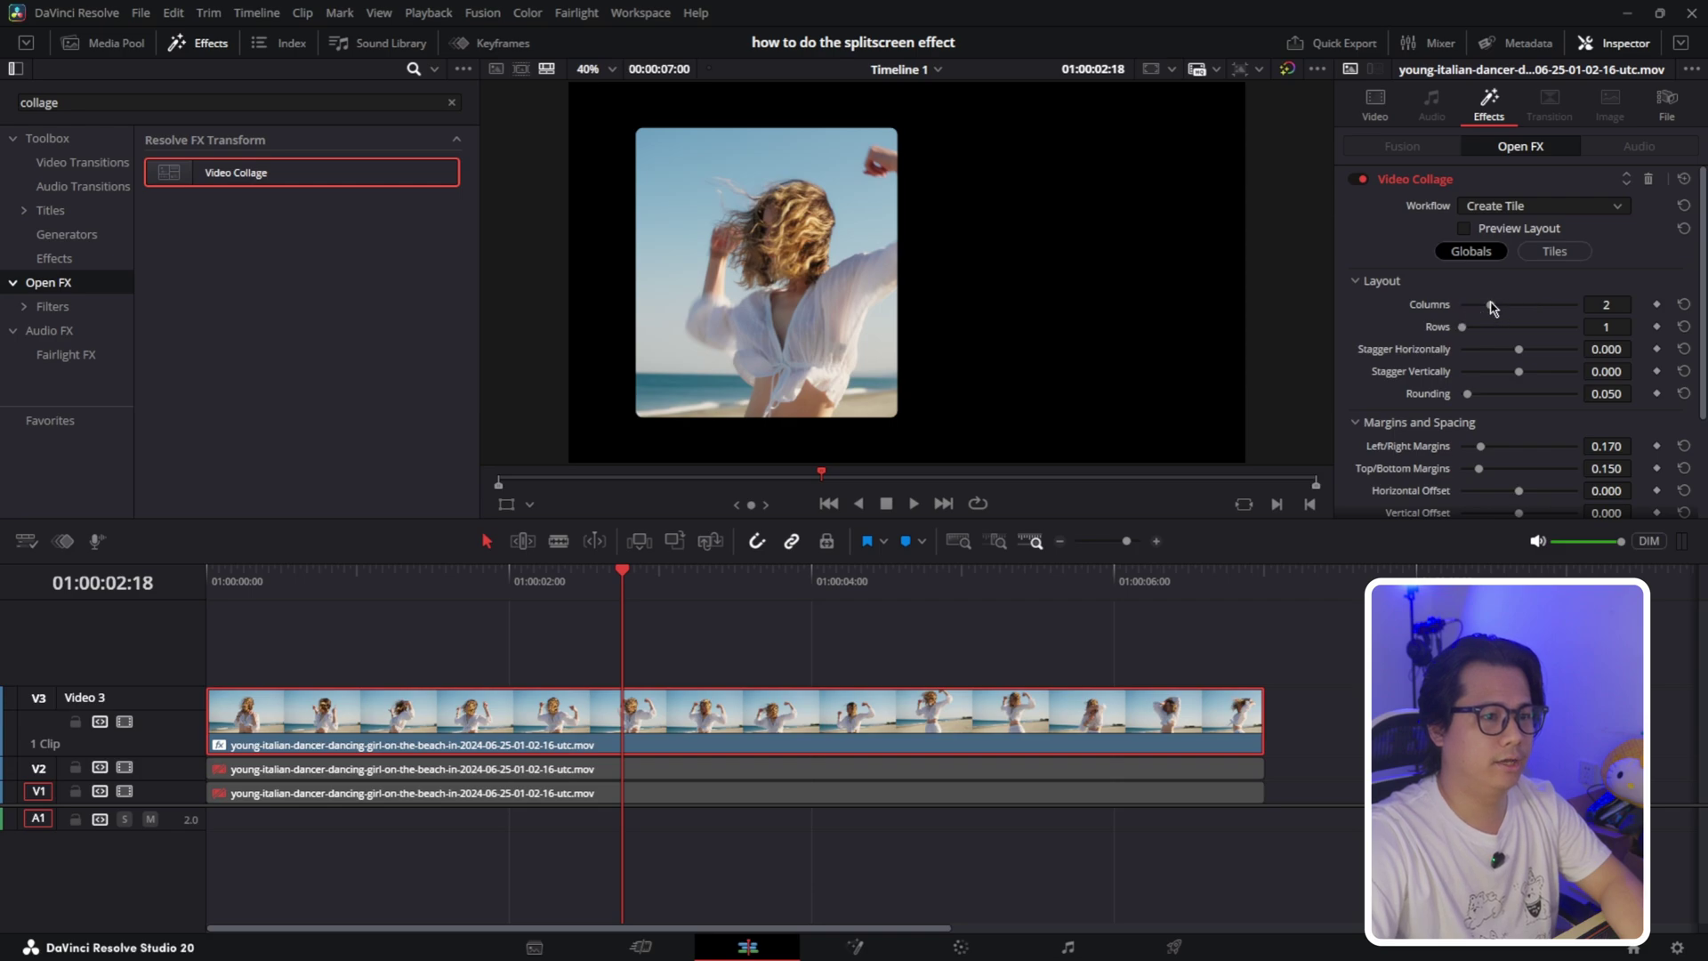
left_click_drag(1492, 305, 1519, 305)
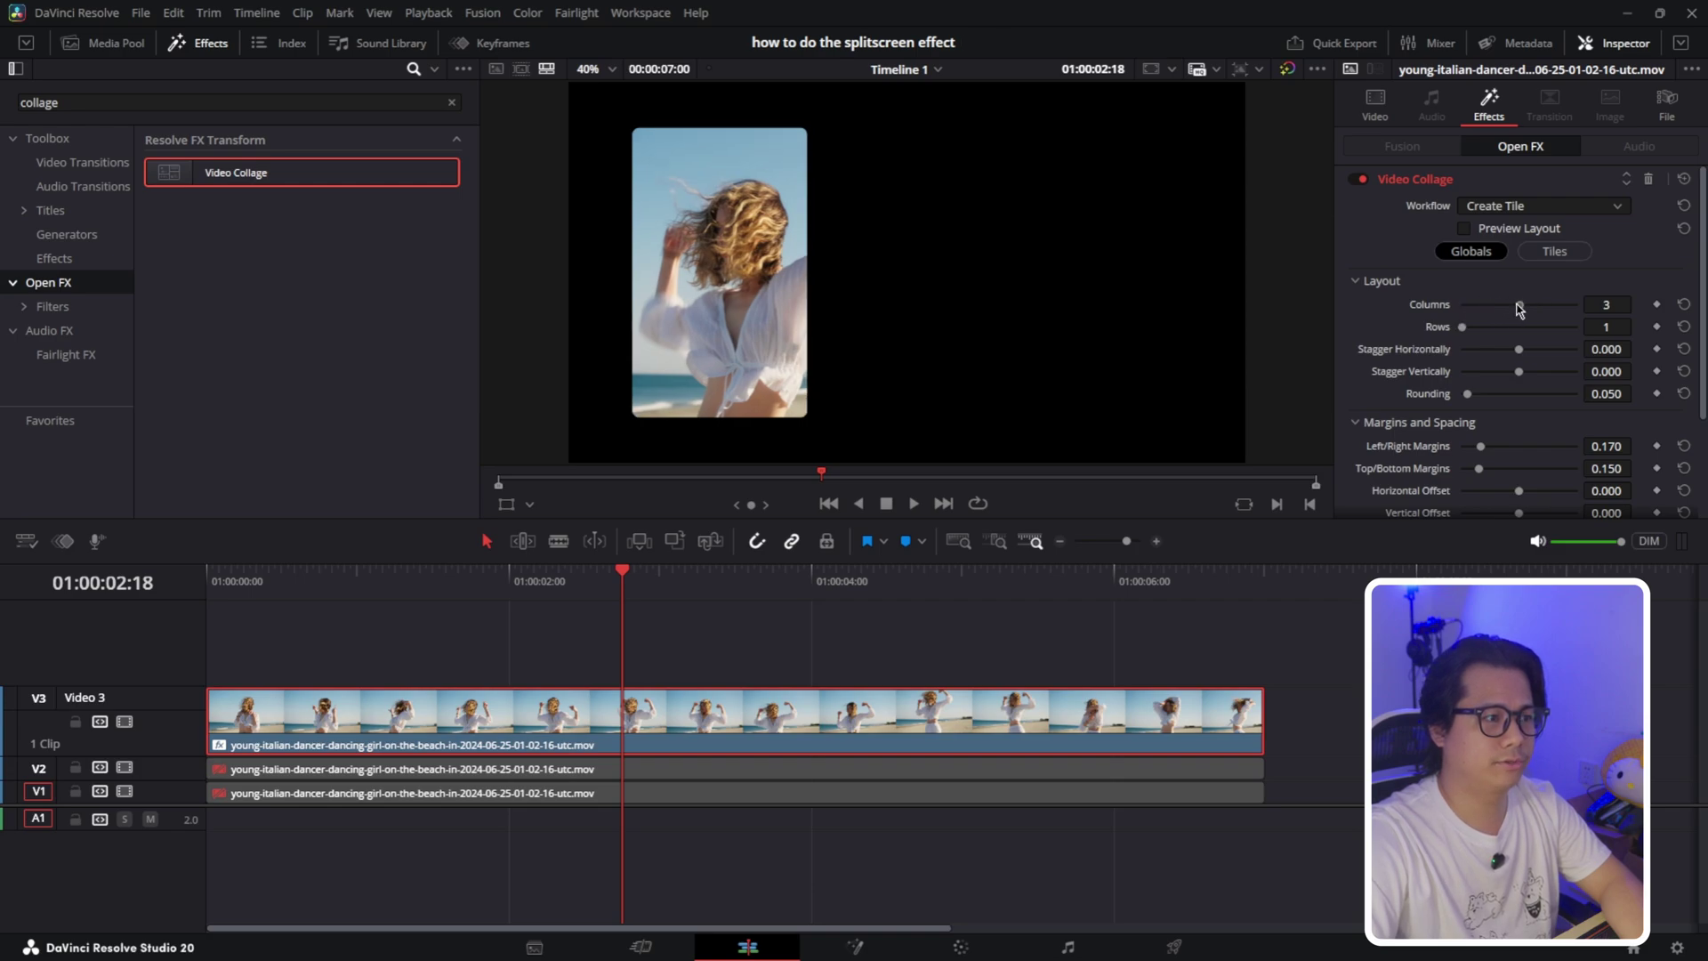
Move the playhead to 01:00:01:21 and copy the V3 clip with its Video Collage settings.
left_click(637, 654)
key("Left")
key("Left")
key("Left")
key("Left")
key("Left")
key("Left")
key("Left")
key("Left")
key("Left")
key("Left")
key("Left")
key("Left")
key("Left")
key("Left")
key("Left")
key("Left")
key("Left")
key("Left")
key("Left")
key("Left")
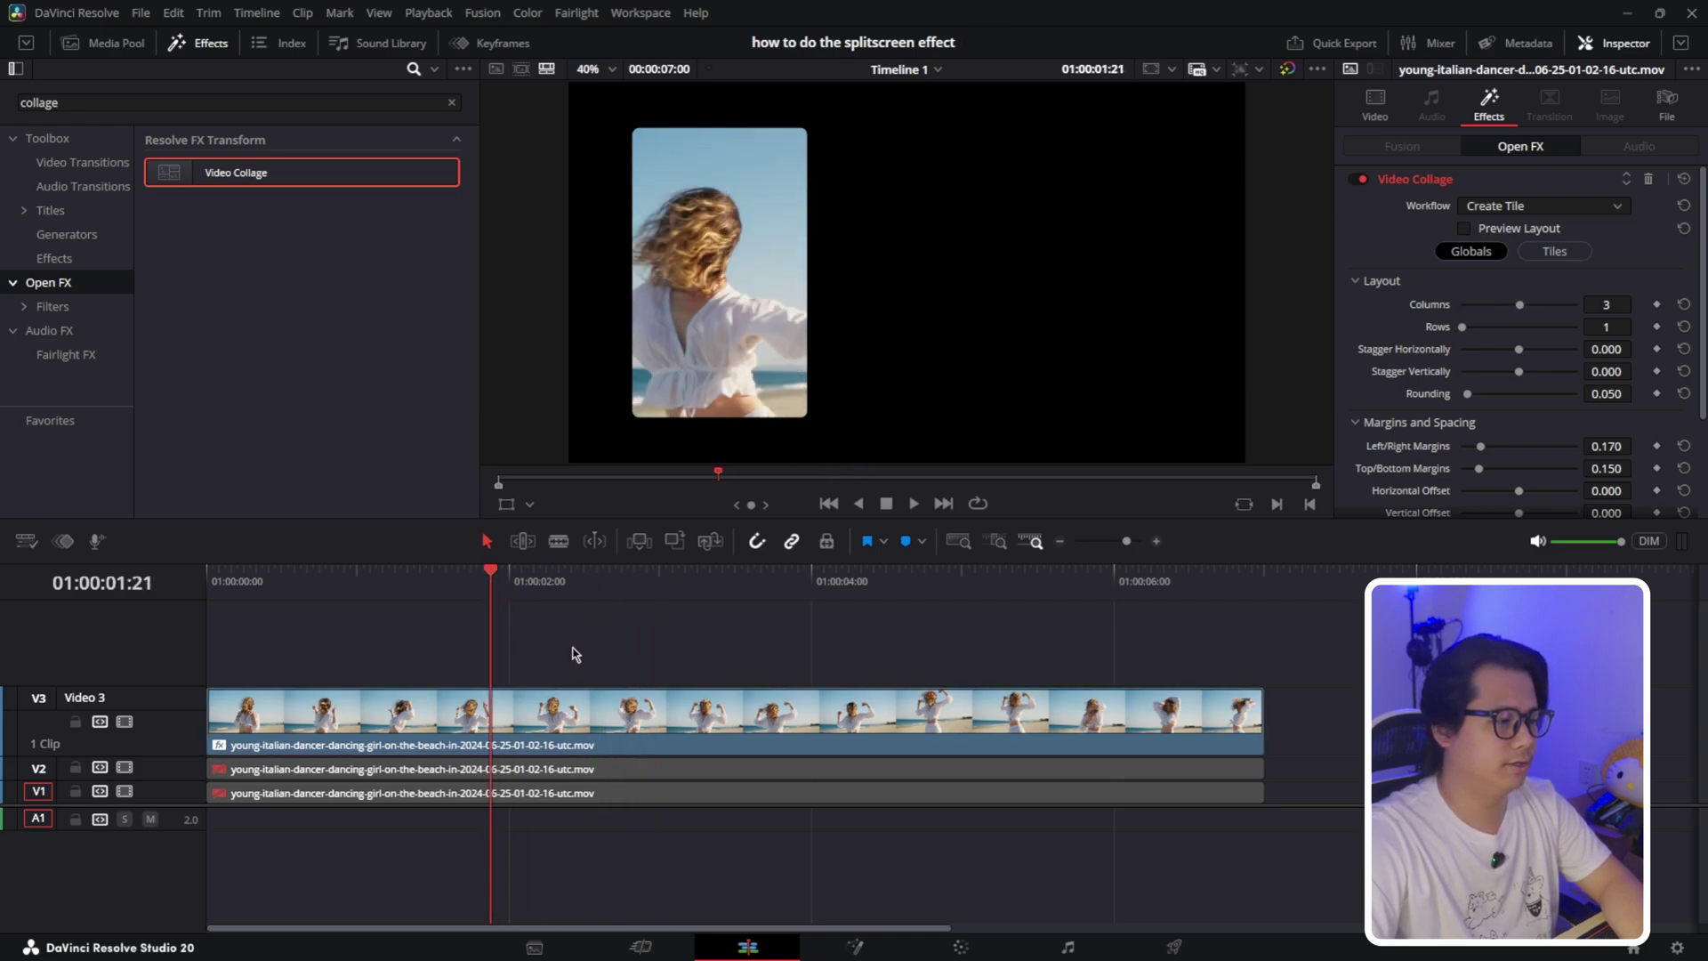
left_click(601, 712)
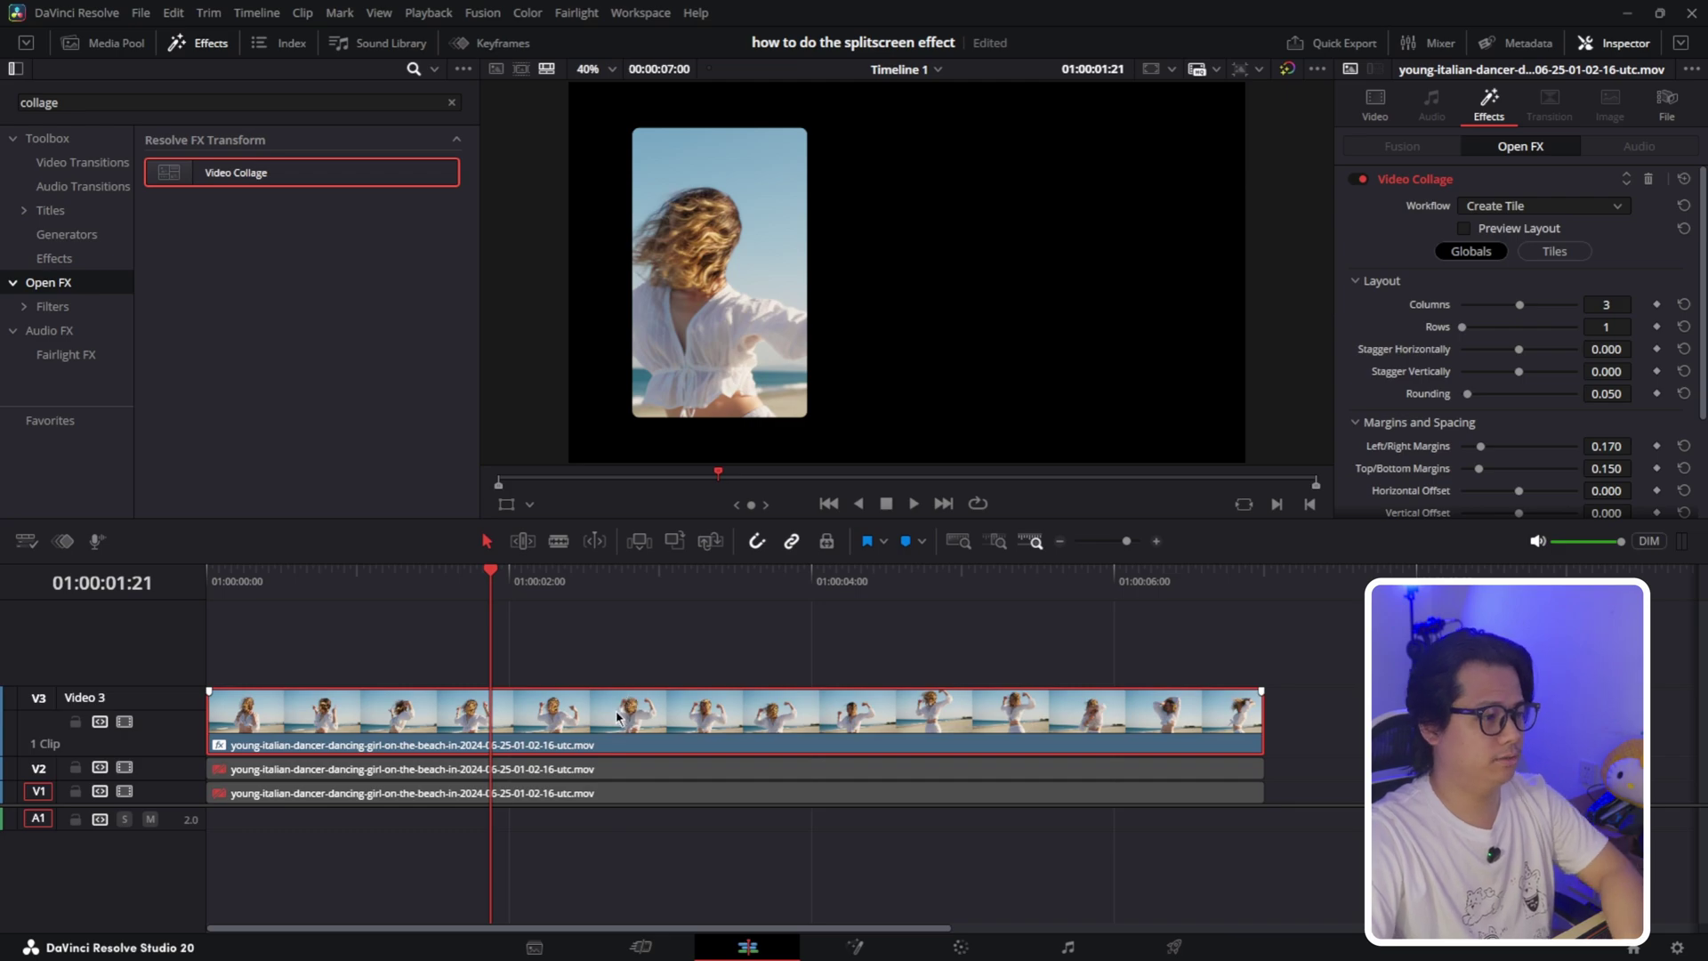
right_click(619, 725)
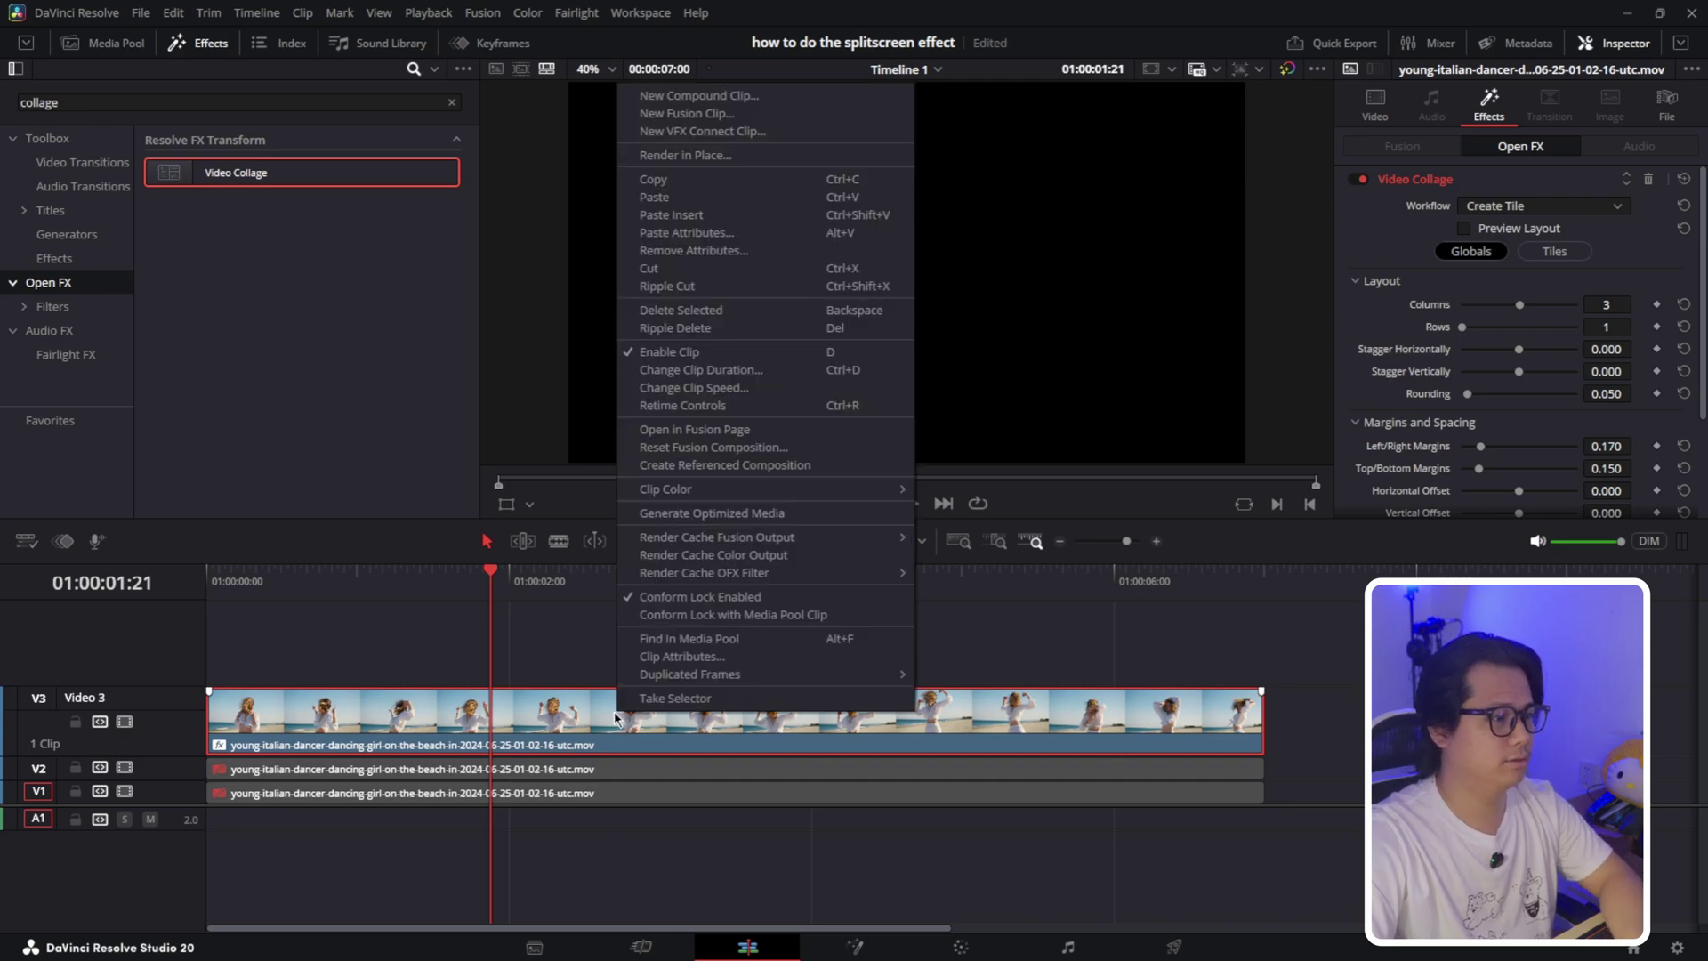
left_click(722, 178)
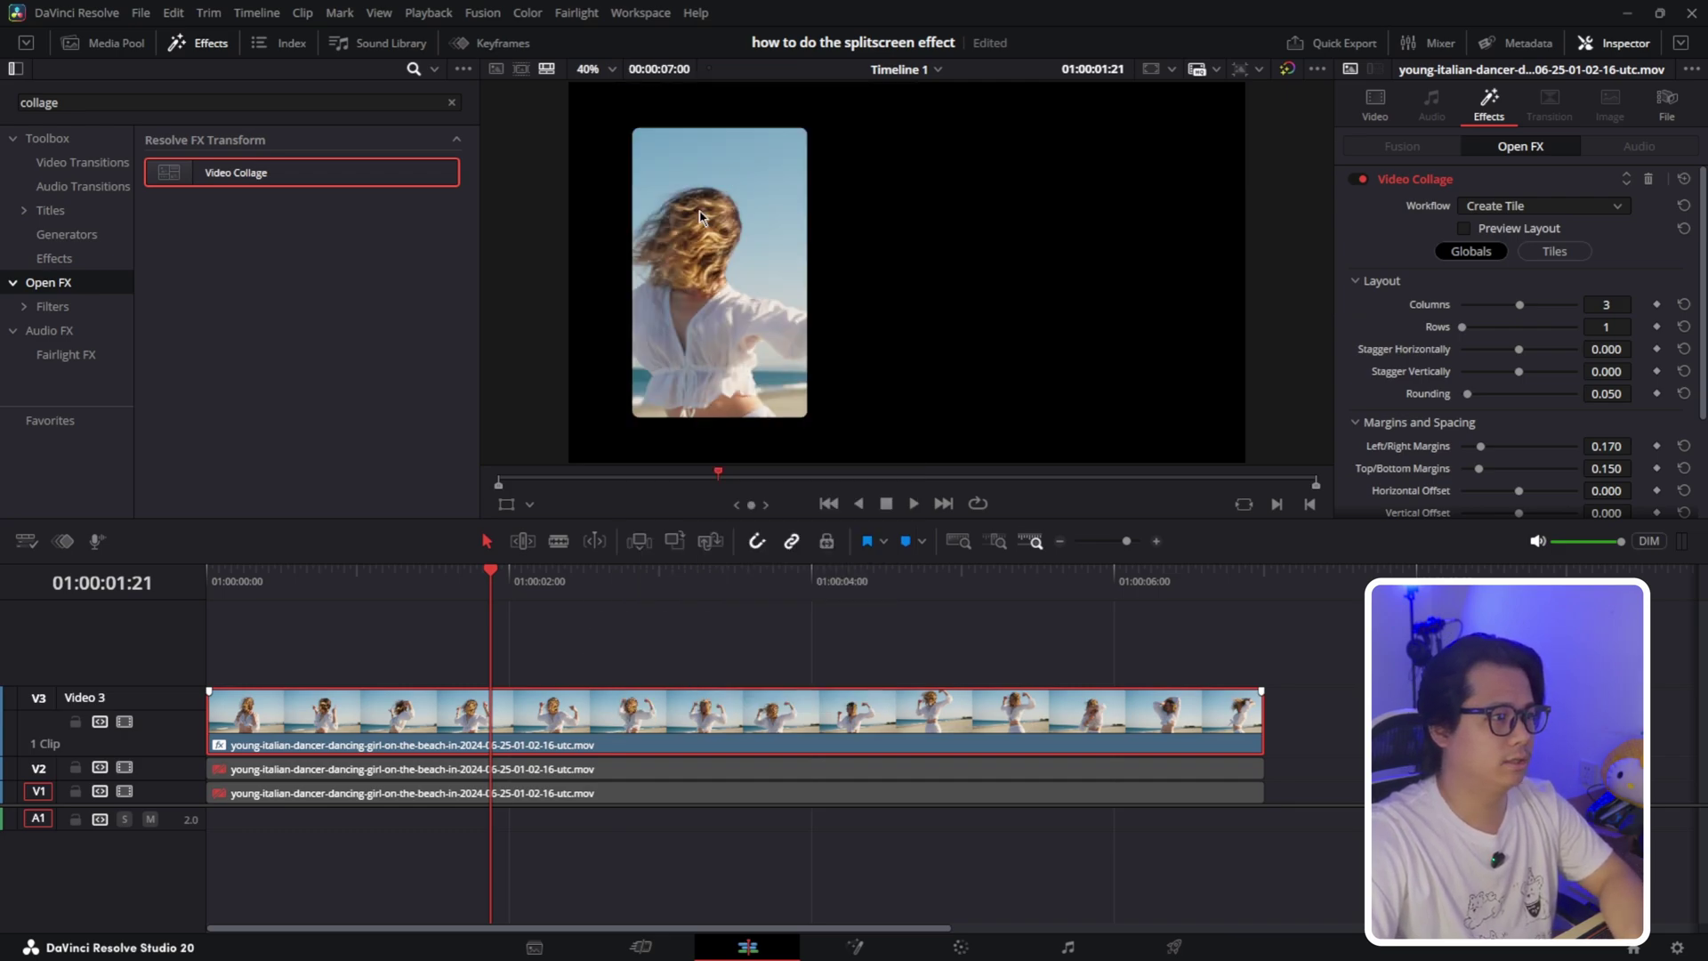
right_click(646, 708)
key("Escape")
Re-enable the V1 and V2 clips and paste the copied Video Collage attributes onto both.
left_click(1274, 789)
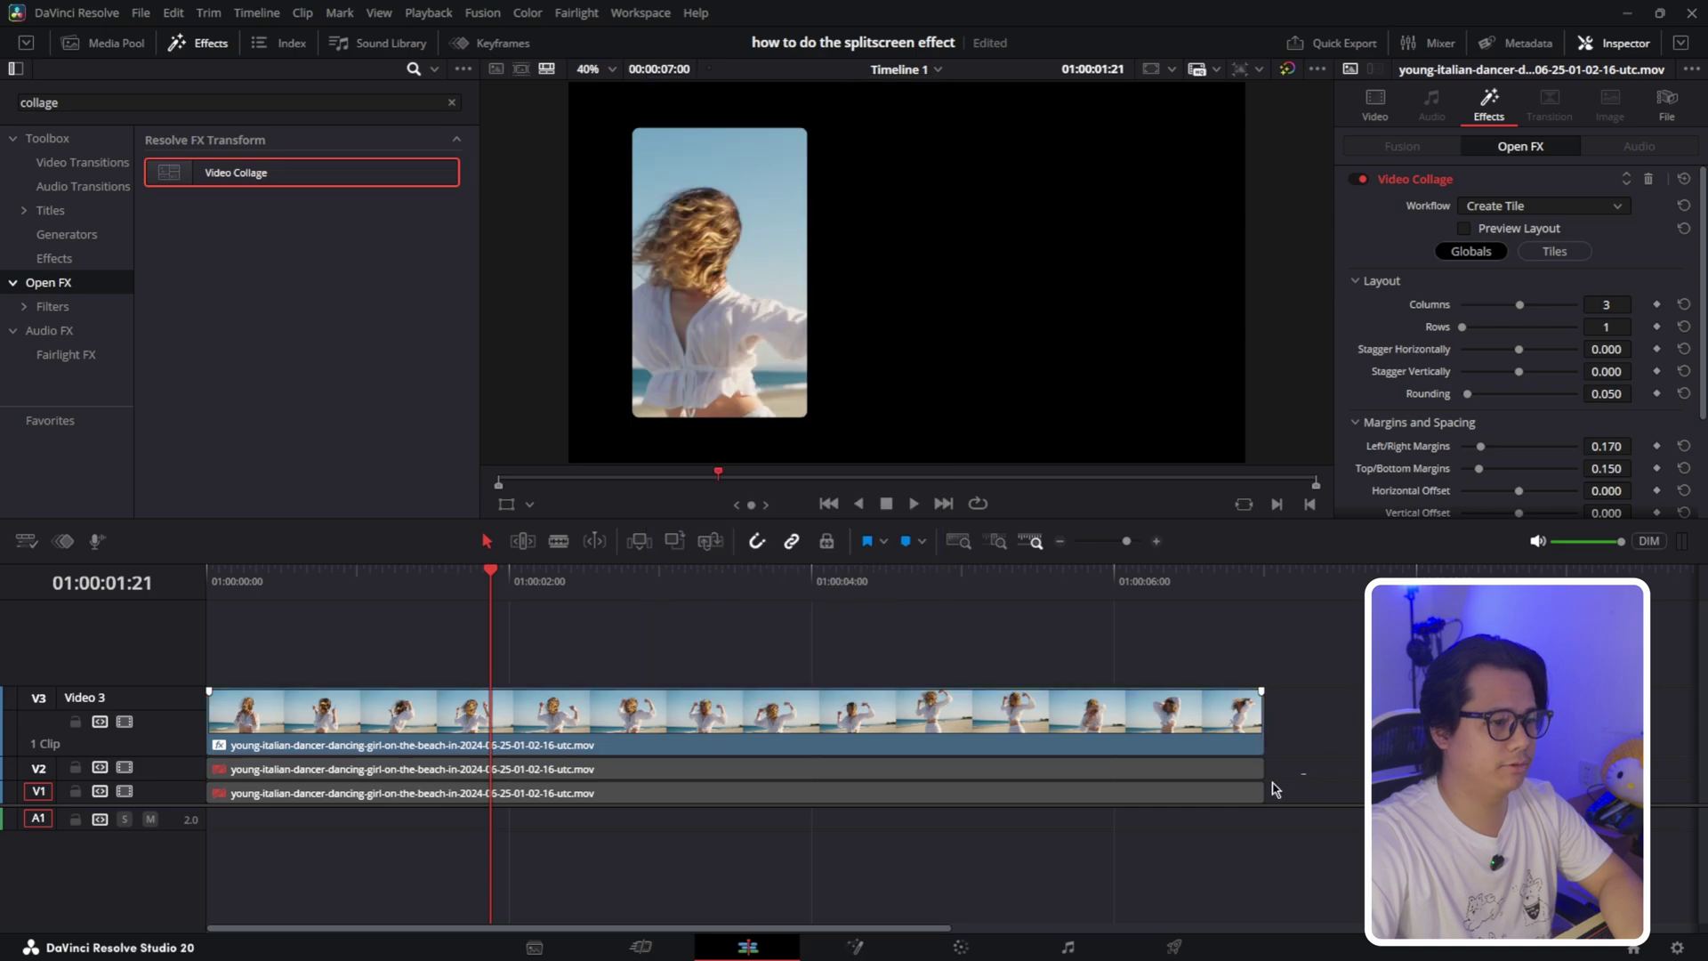
left_click_drag(1272, 789, 1220, 767)
right_click(1217, 790)
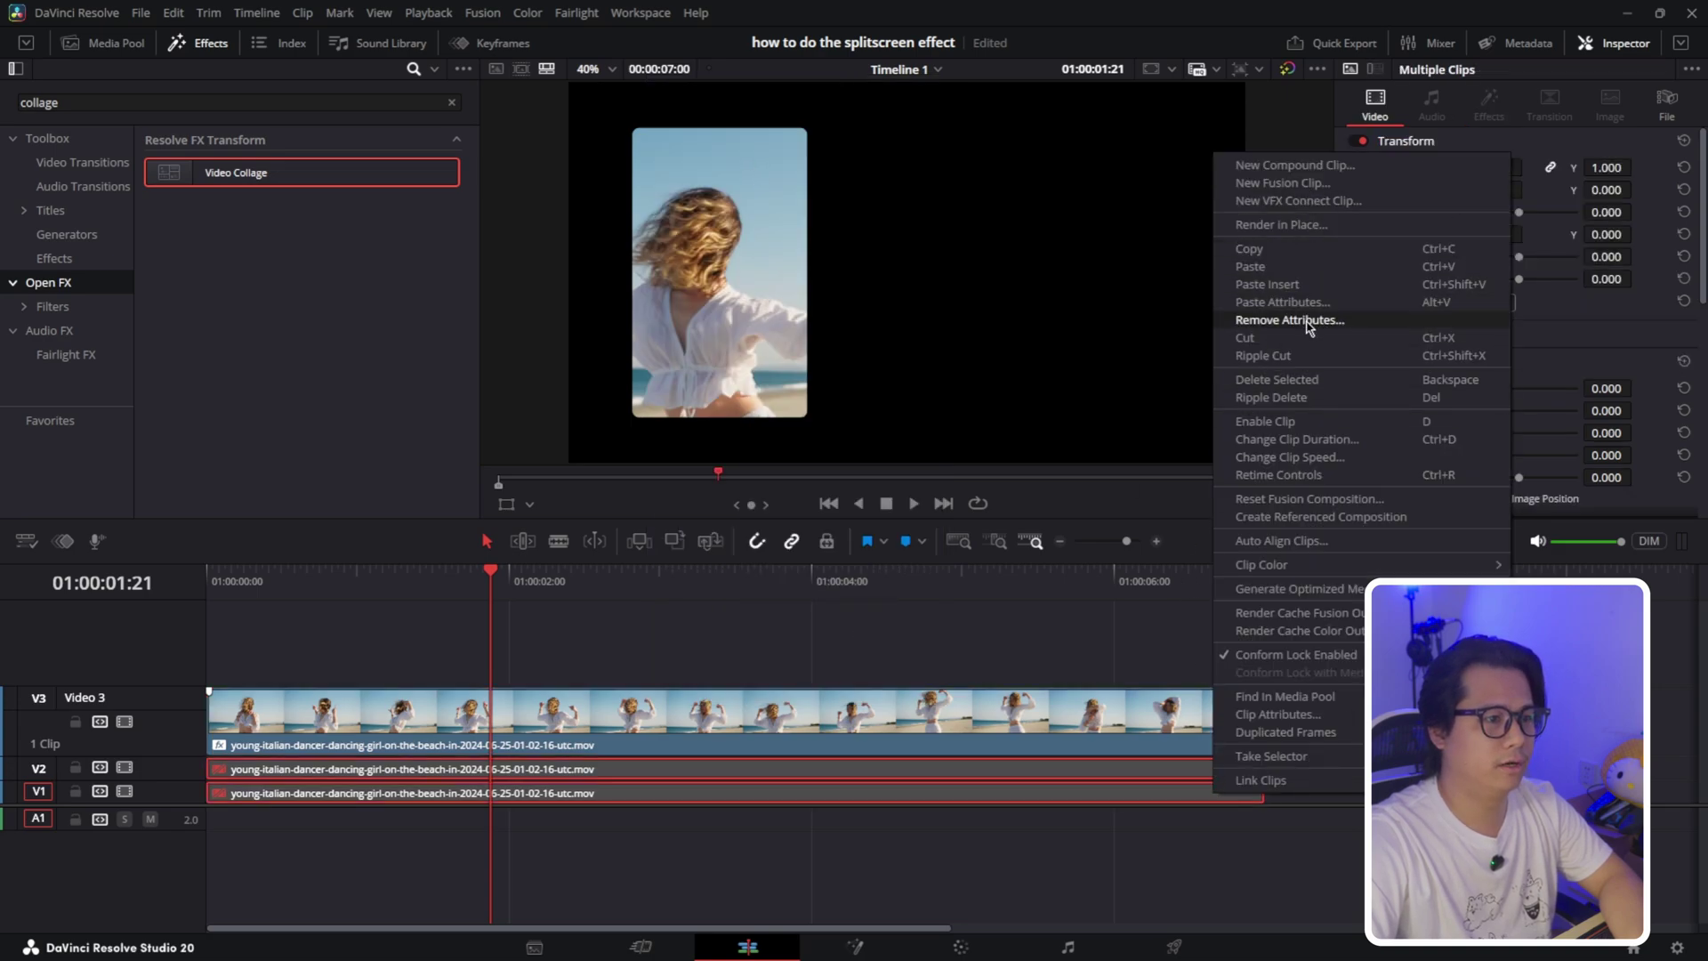
left_click(1272, 302)
left_click(1019, 750)
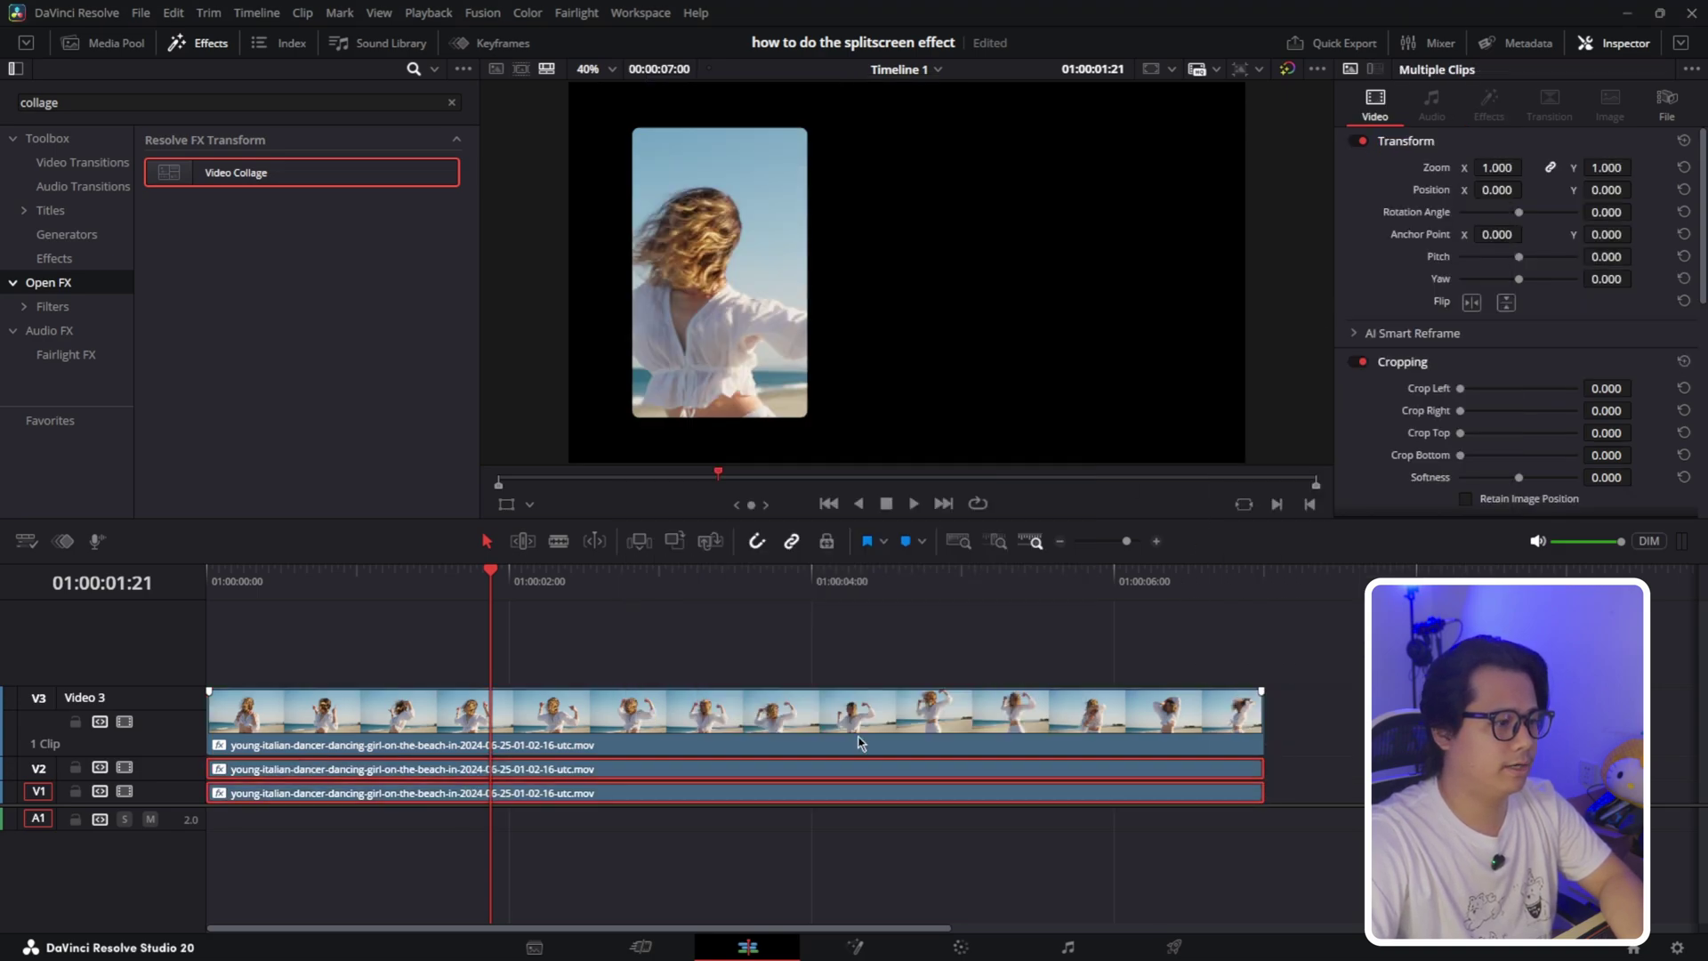
Set the active tile of the V2 clip's Video Collage effect to Tile 2.
left_click(748, 770)
left_click(1489, 107)
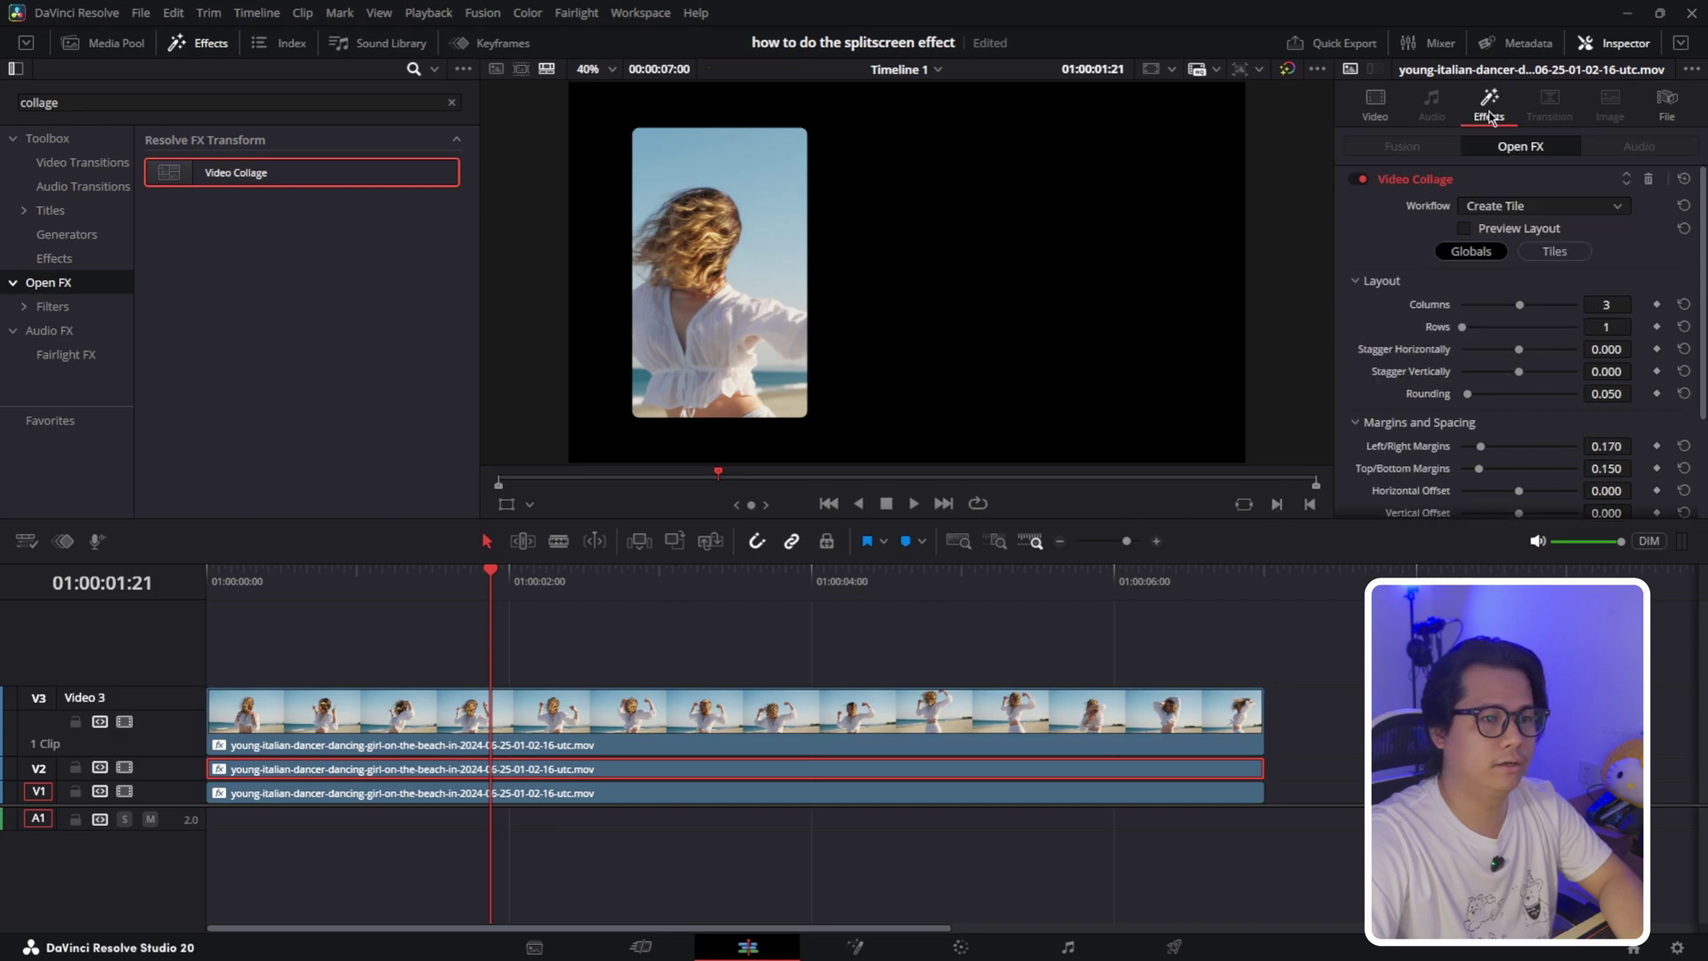
left_click(1552, 252)
left_click(1520, 305)
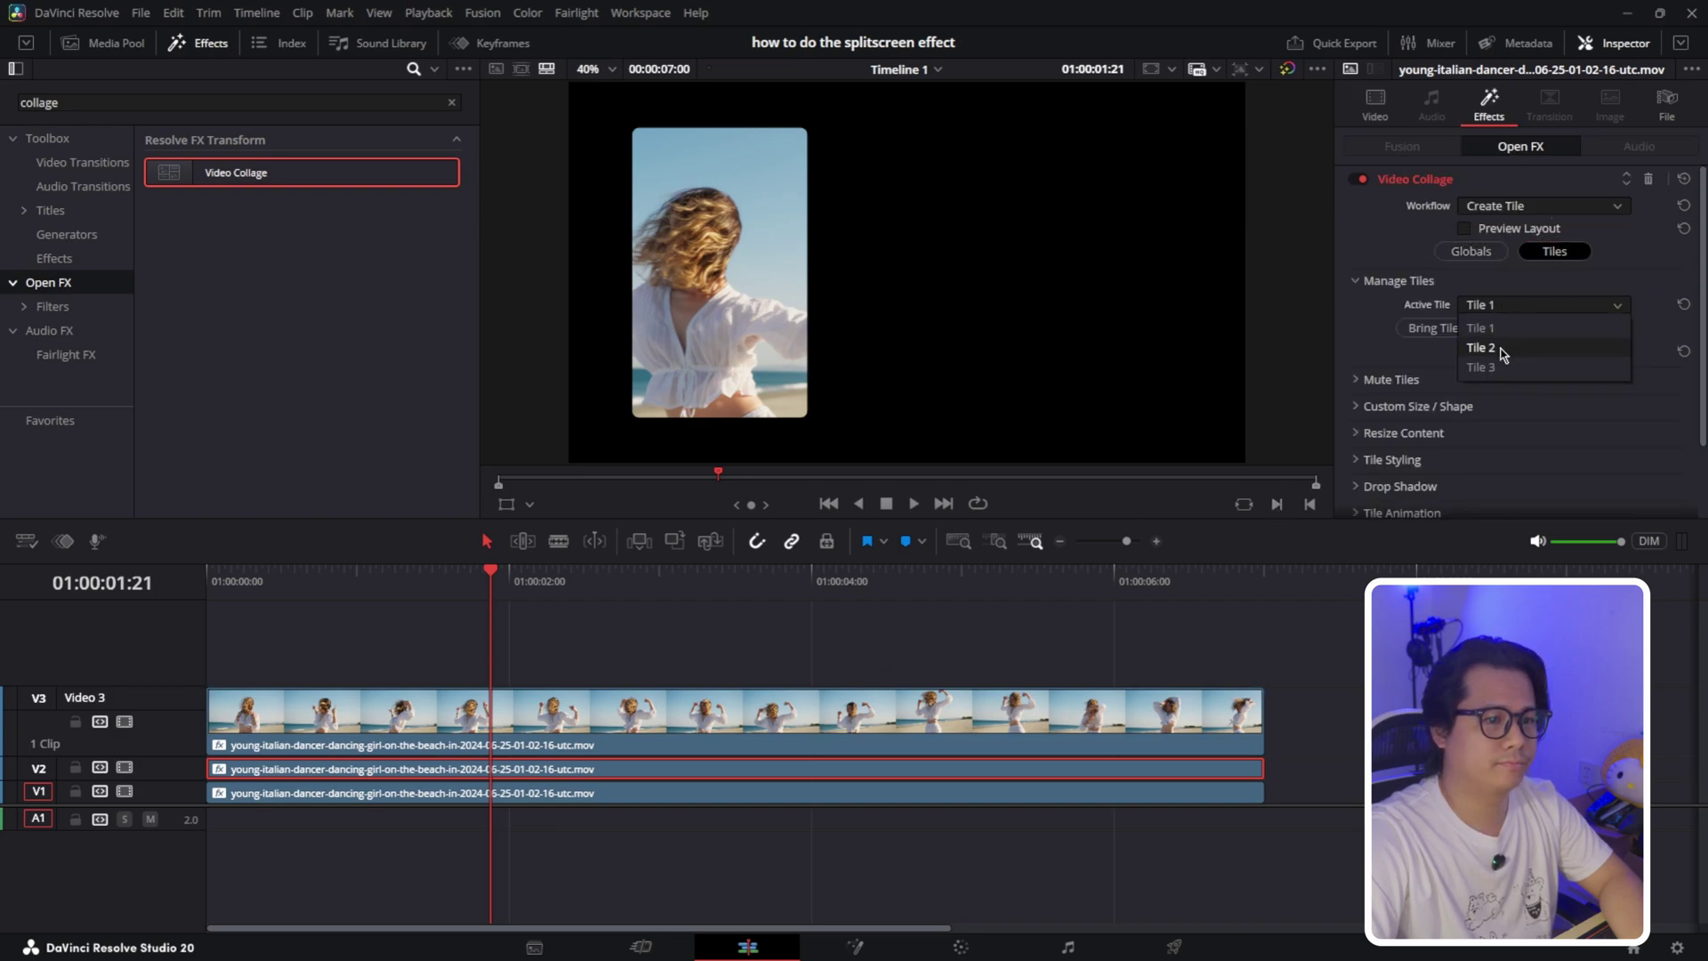
left_click(1494, 351)
Set the active tile of the V1 clip's Video Collage effect to Tile 3.
left_click(1066, 794)
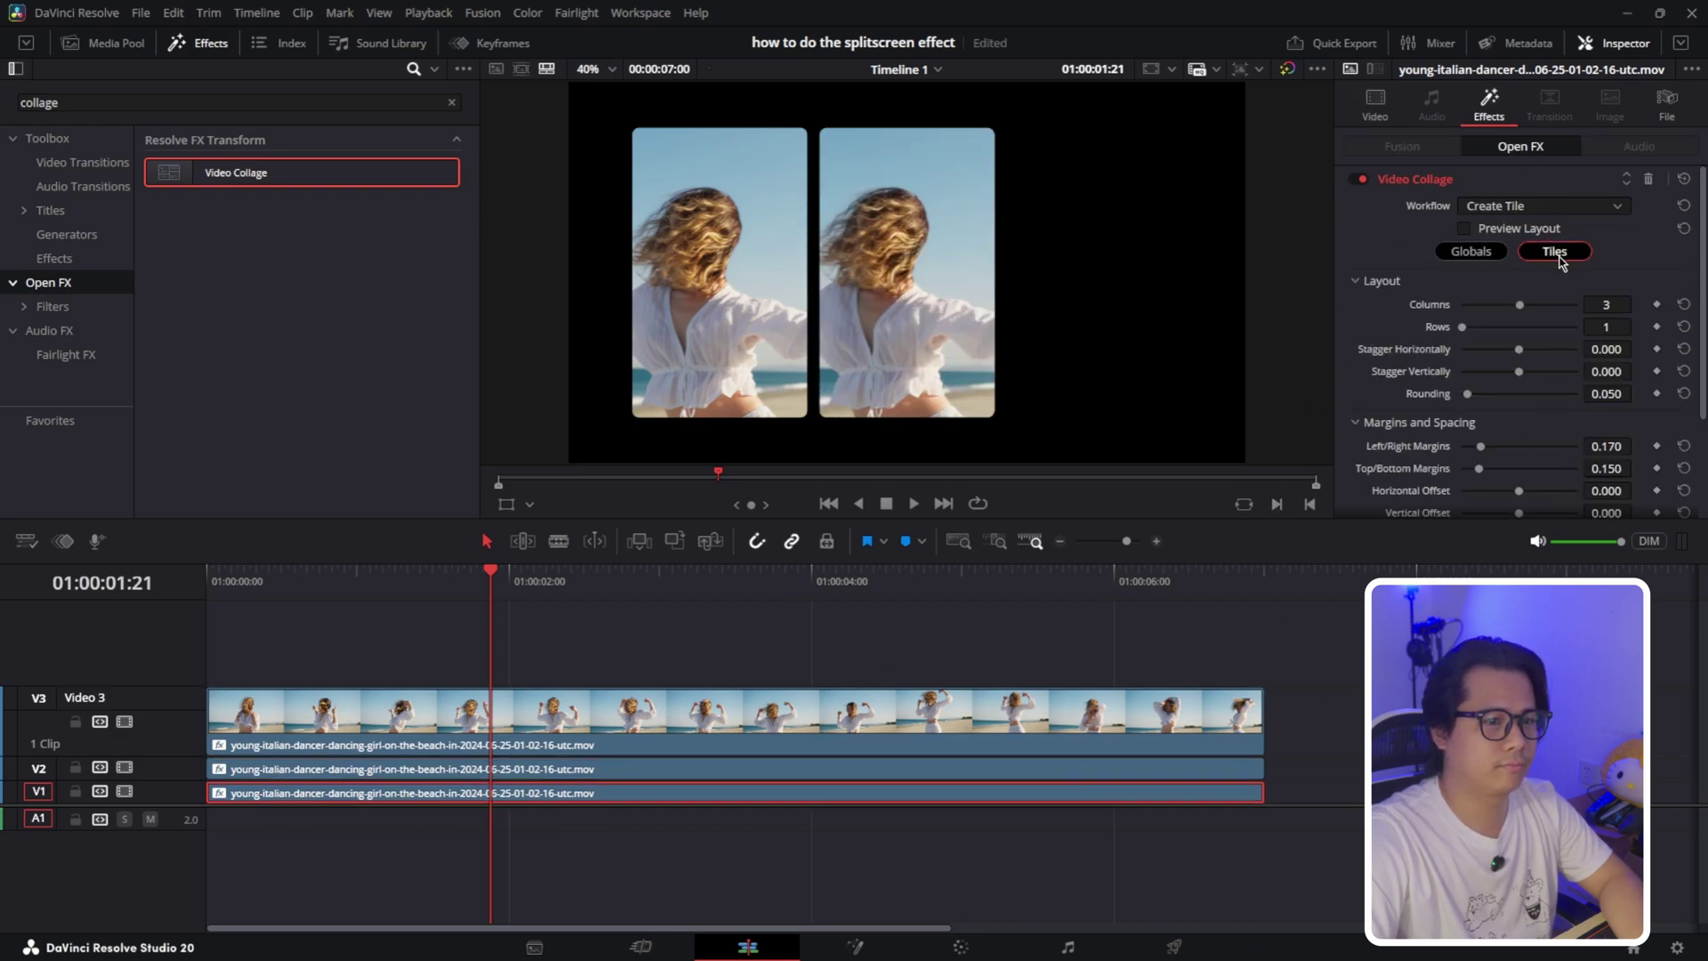
left_click(1555, 252)
left_click(1544, 304)
left_click(1503, 388)
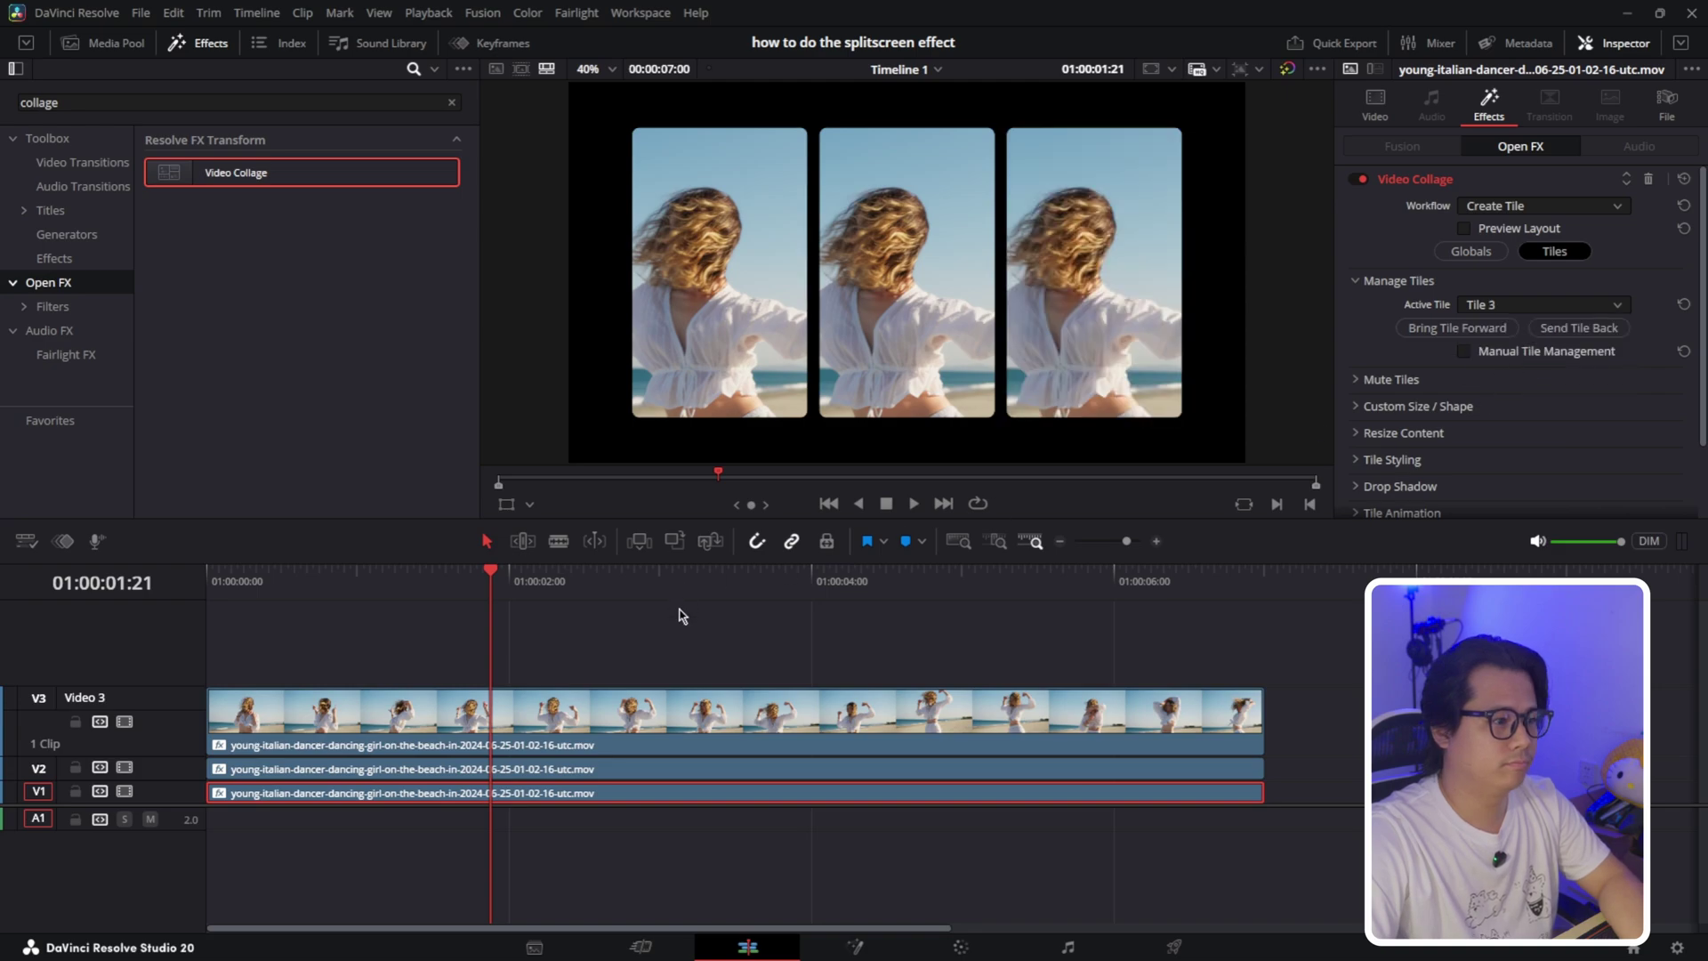
Play the three-tile split screen from the start of the timeline and stop.
left_click(545, 612)
key("Home")
key("space")
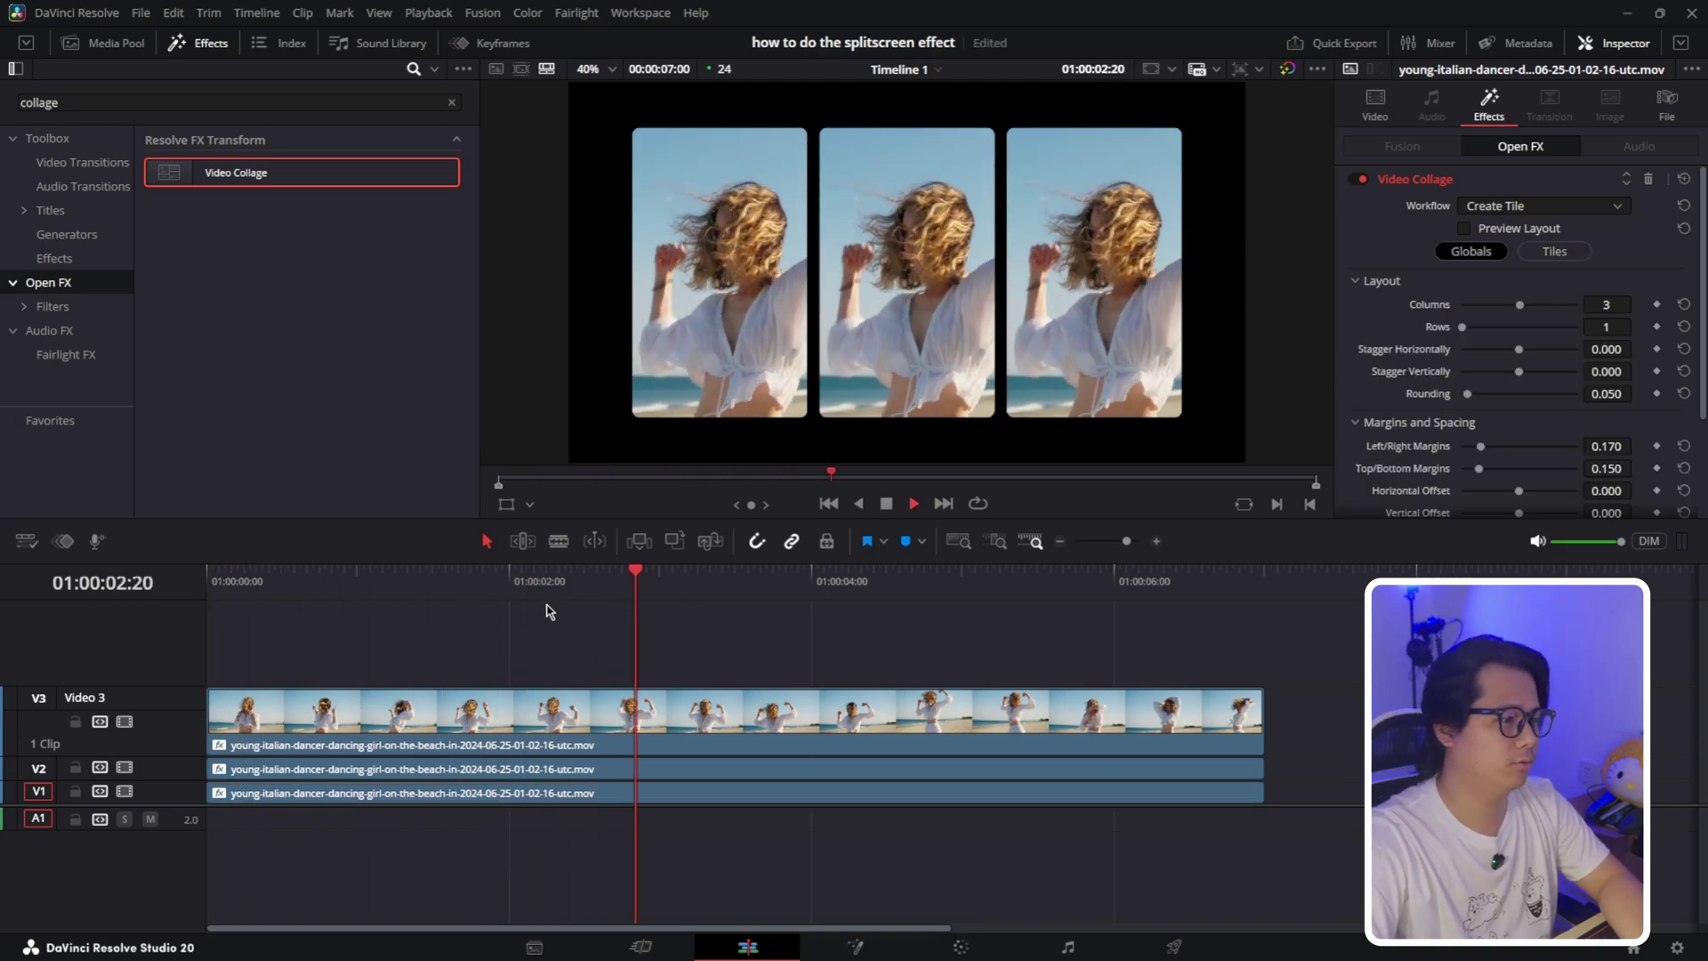
key("space")
Disable the V1 and V2 clips and set the rounding of the V3 clip's Video Collage effect to 0.
left_click_drag(1277, 771, 1117, 809)
key("d")
left_click(769, 716)
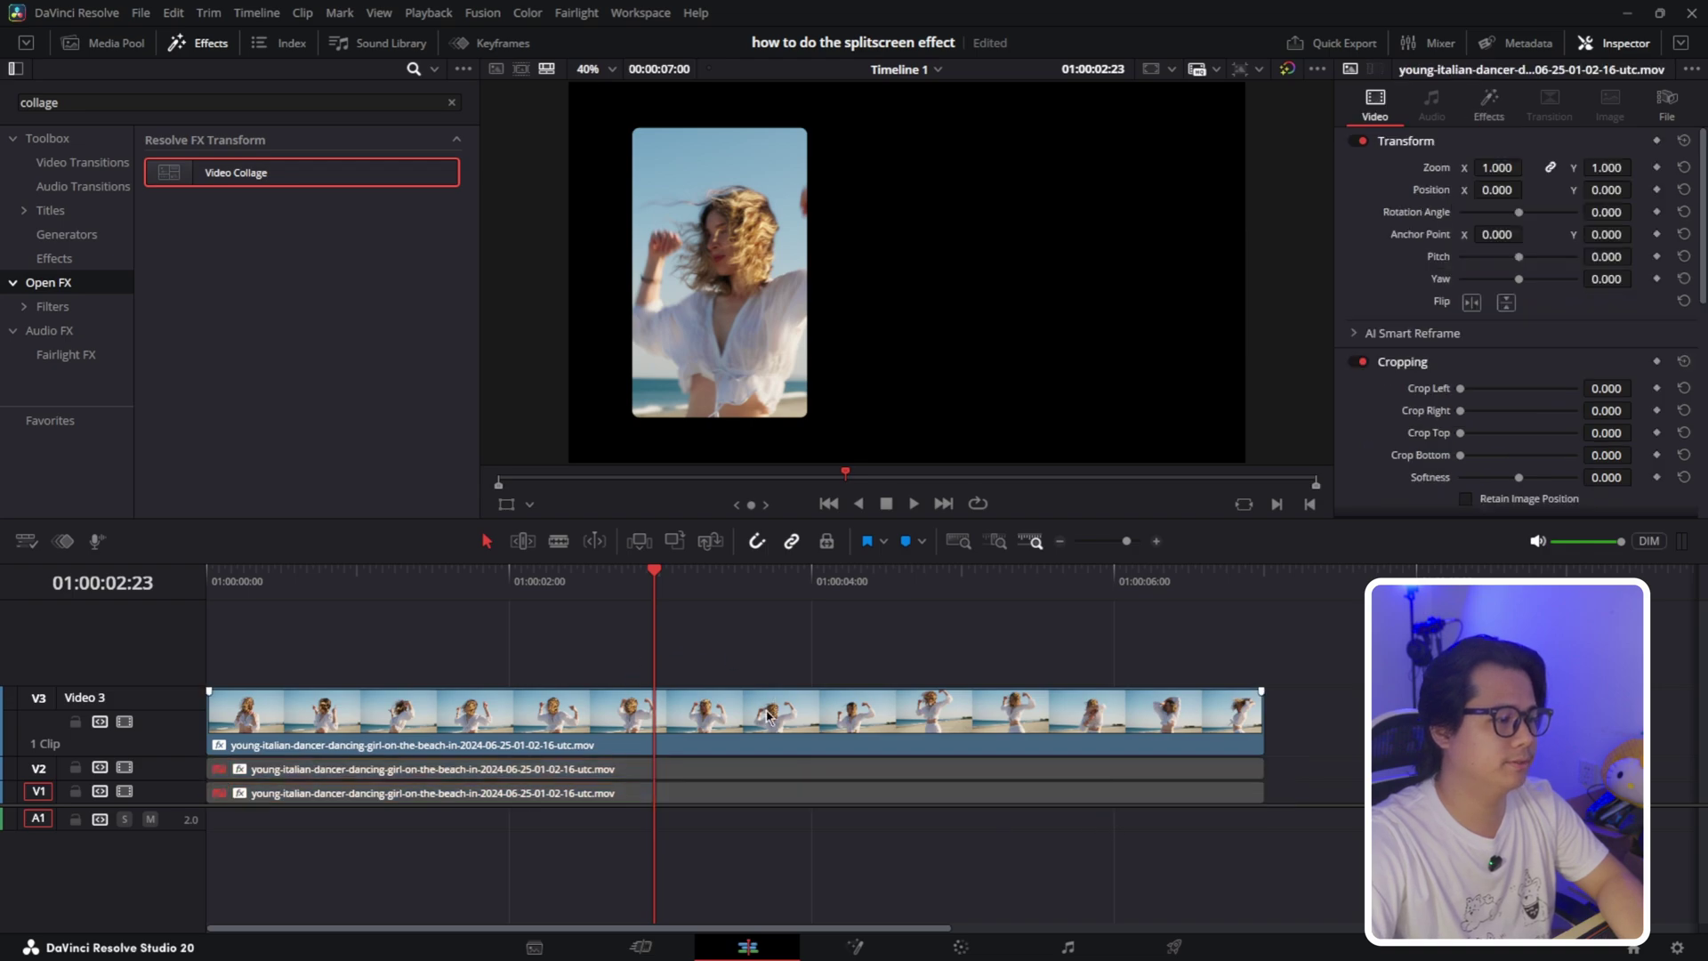
left_click(808, 678)
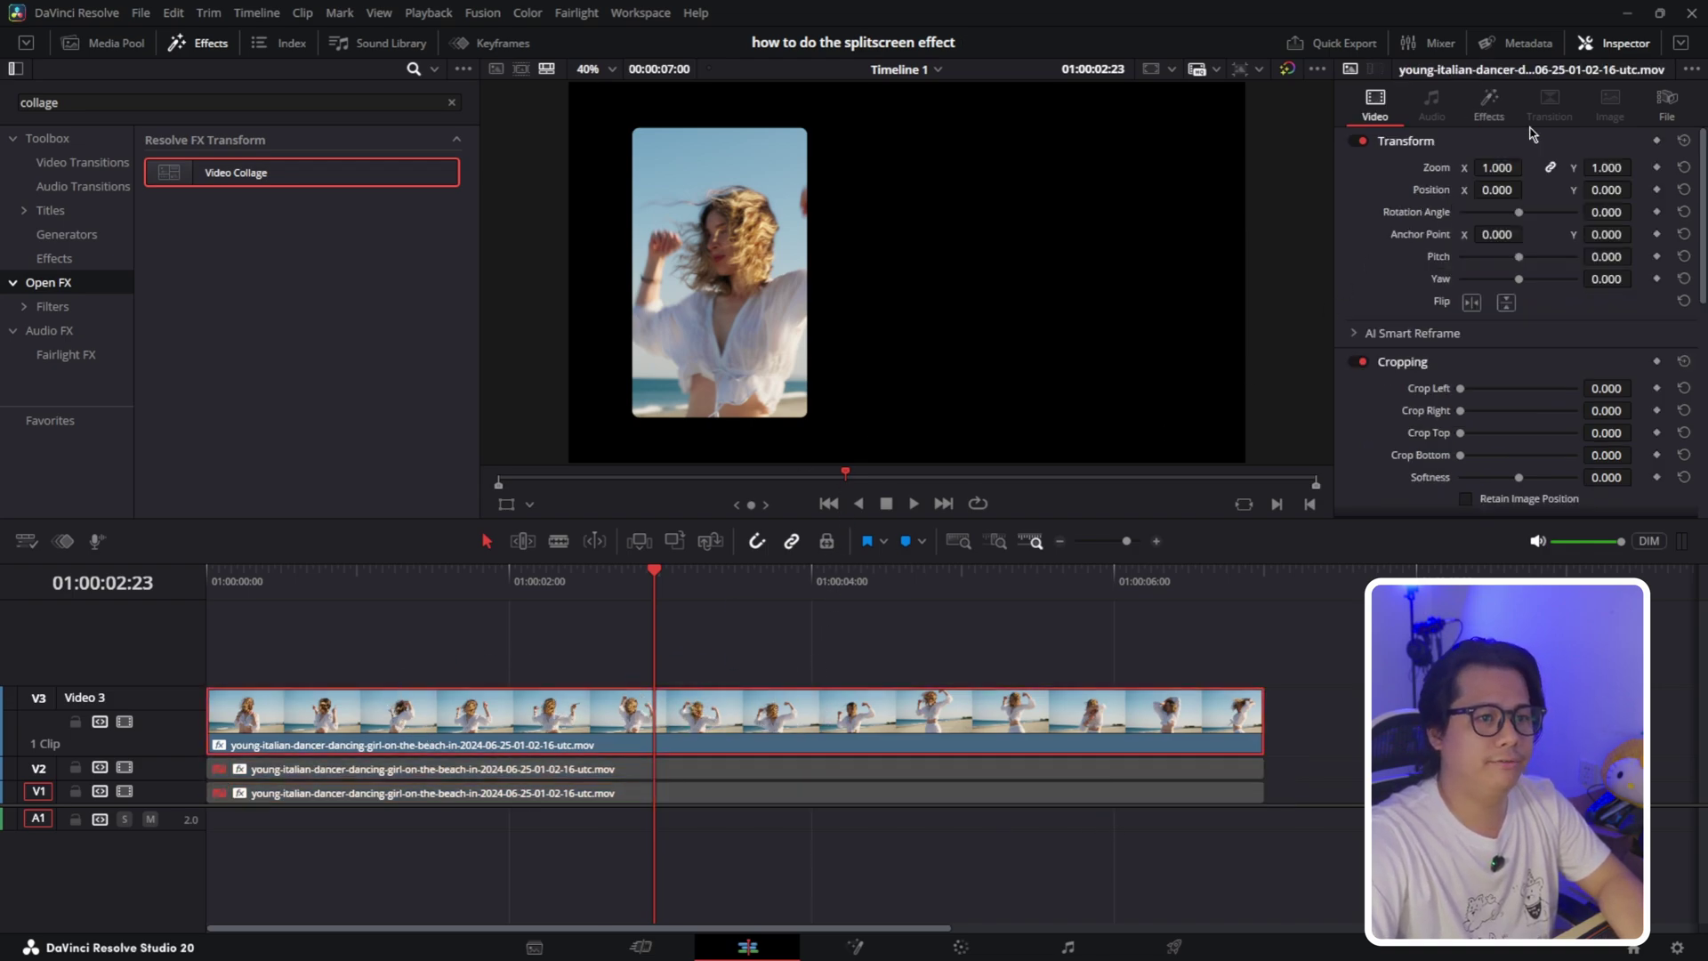
left_click(1489, 105)
scroll(1405, 355, "down", 1)
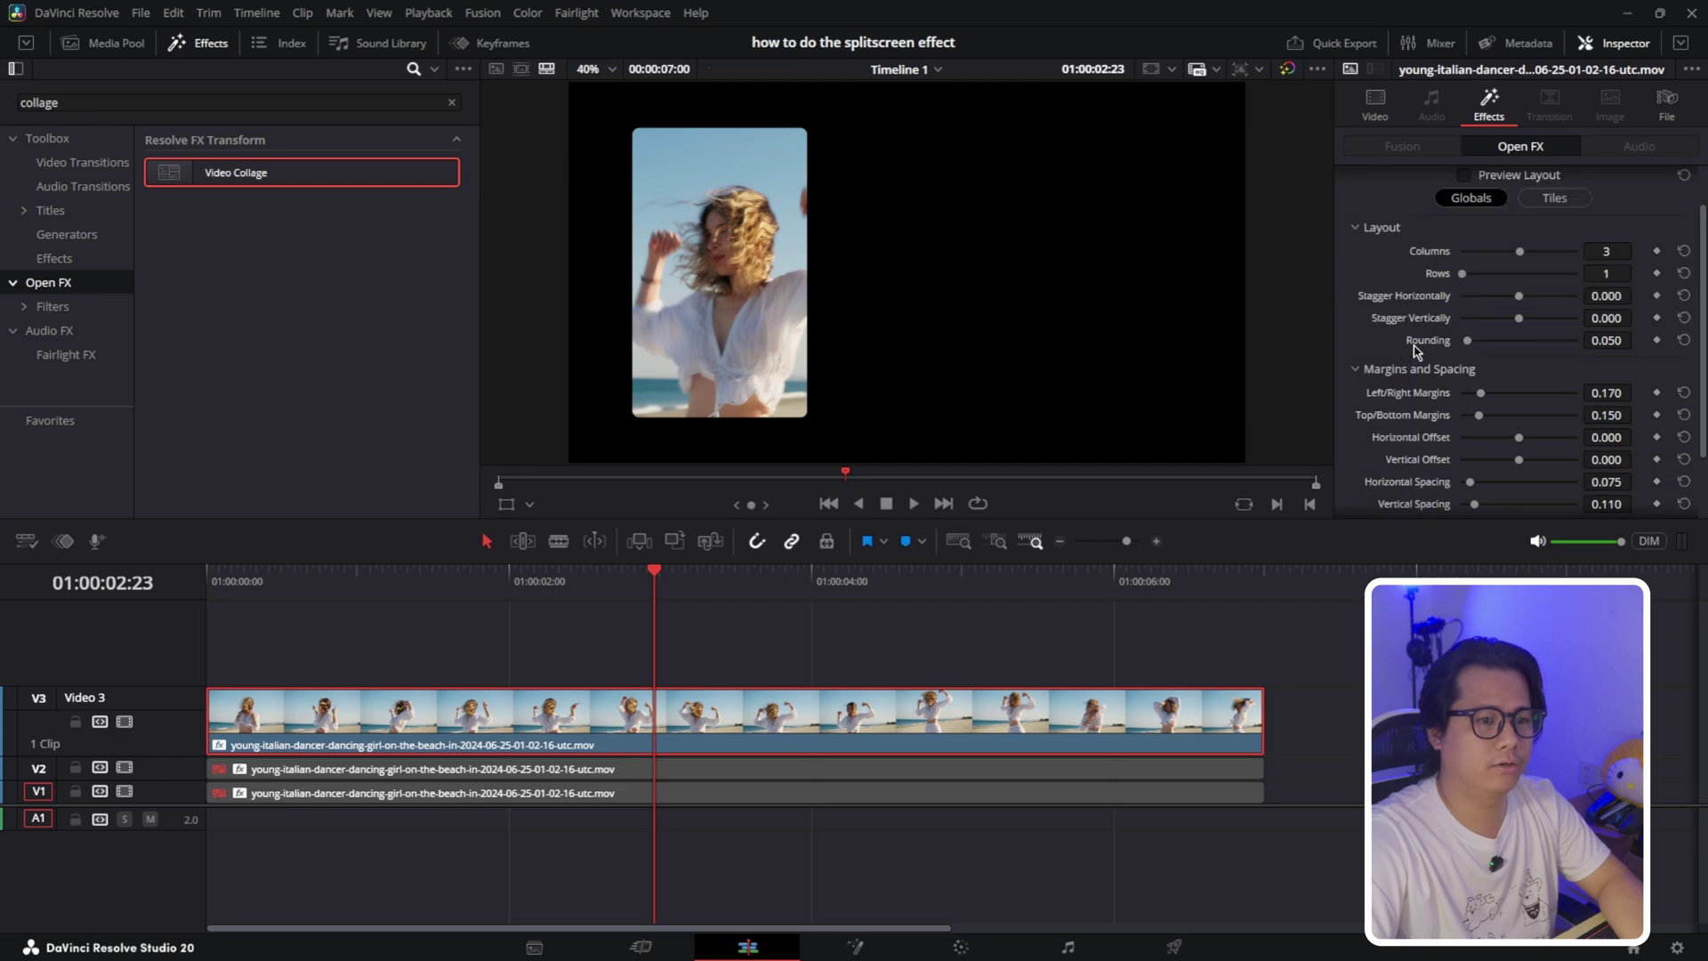
left_click(1601, 340)
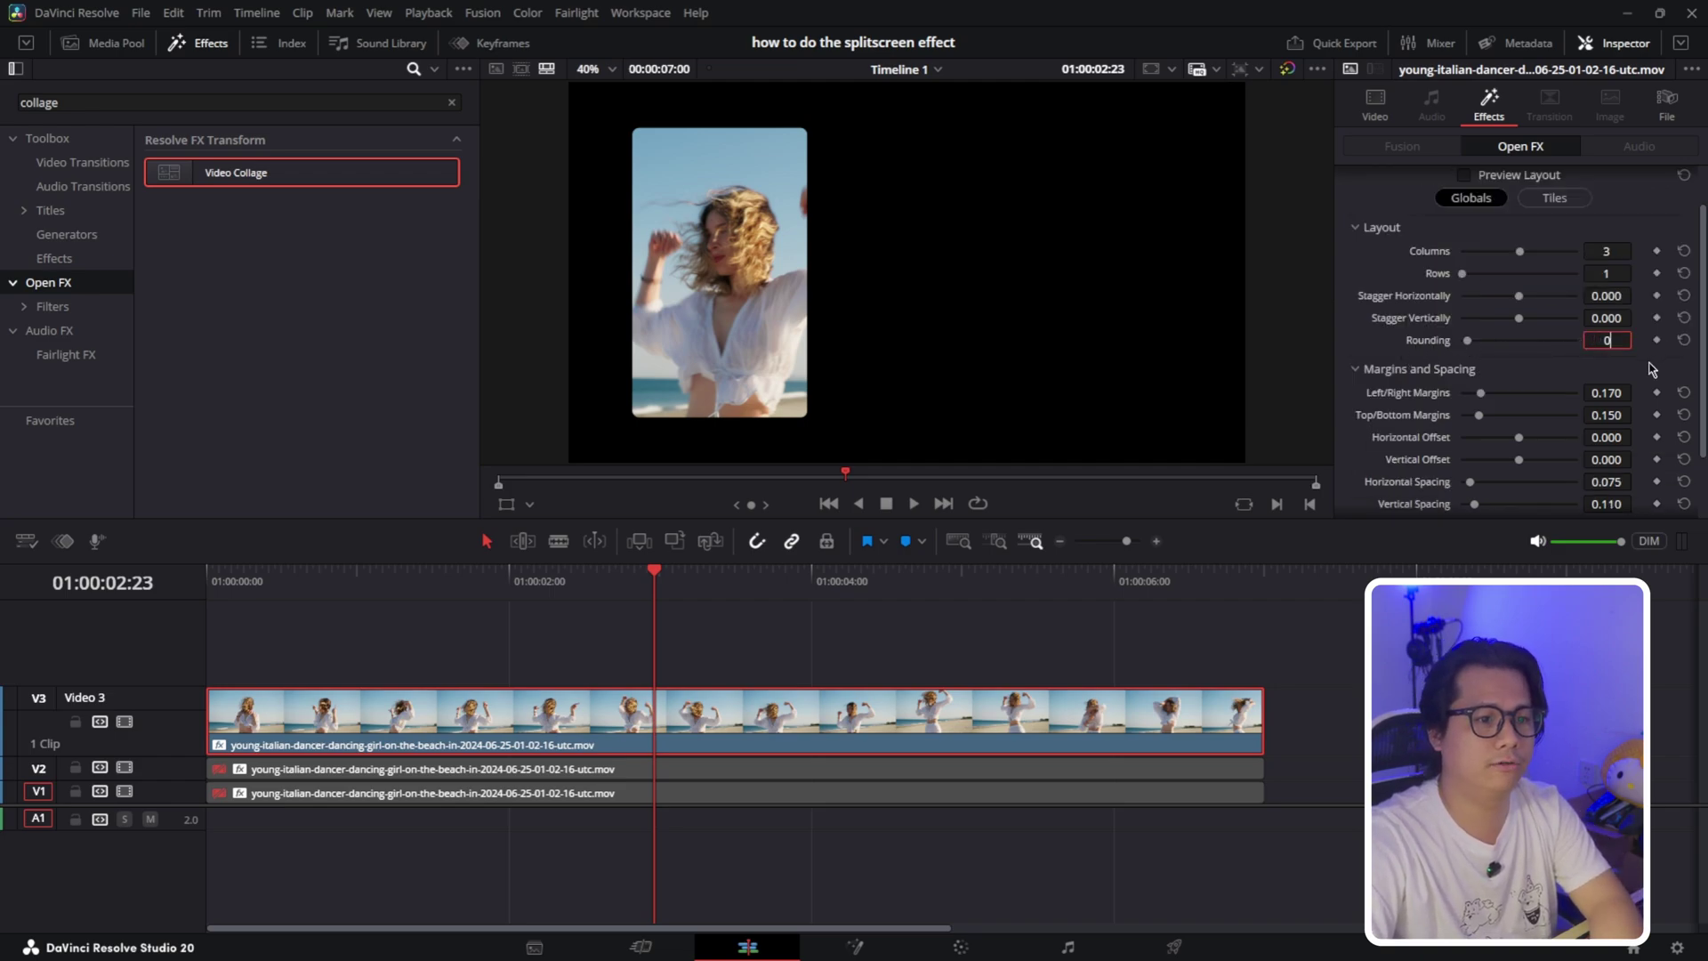
Set the V3 collage's left/right and top/bottom margins to 0 and remove its horizontal and vertical spacing.
scroll(1507, 411, "down", 1)
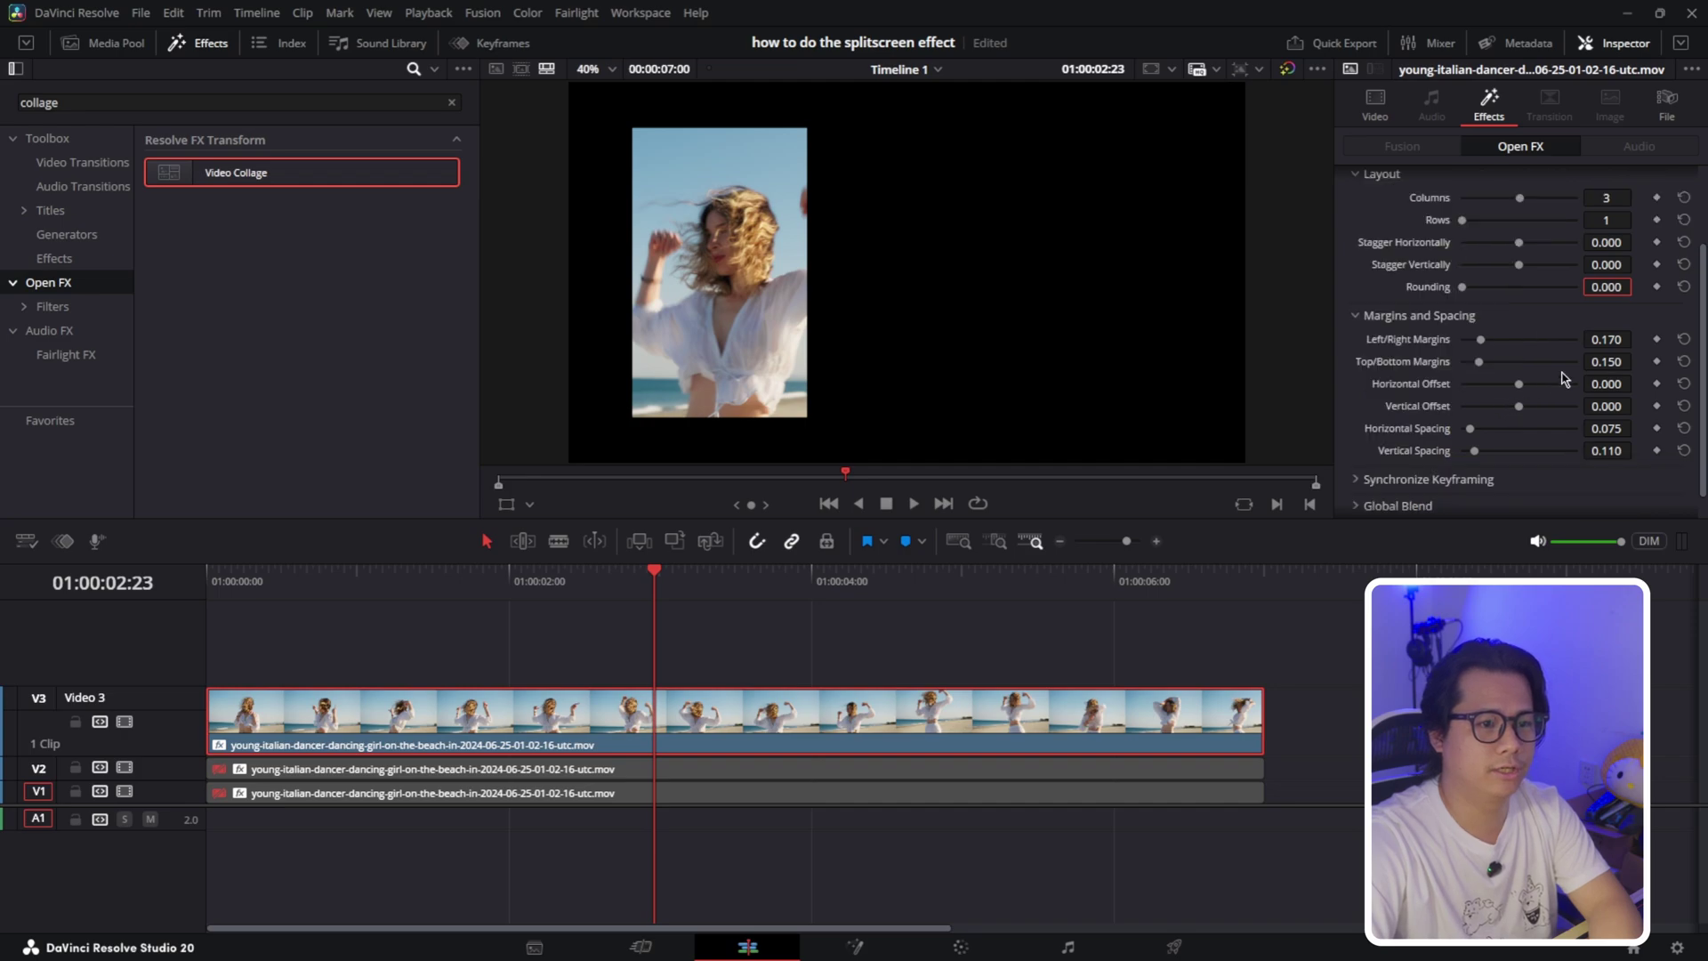
left_click_drag(1608, 339, 1512, 361)
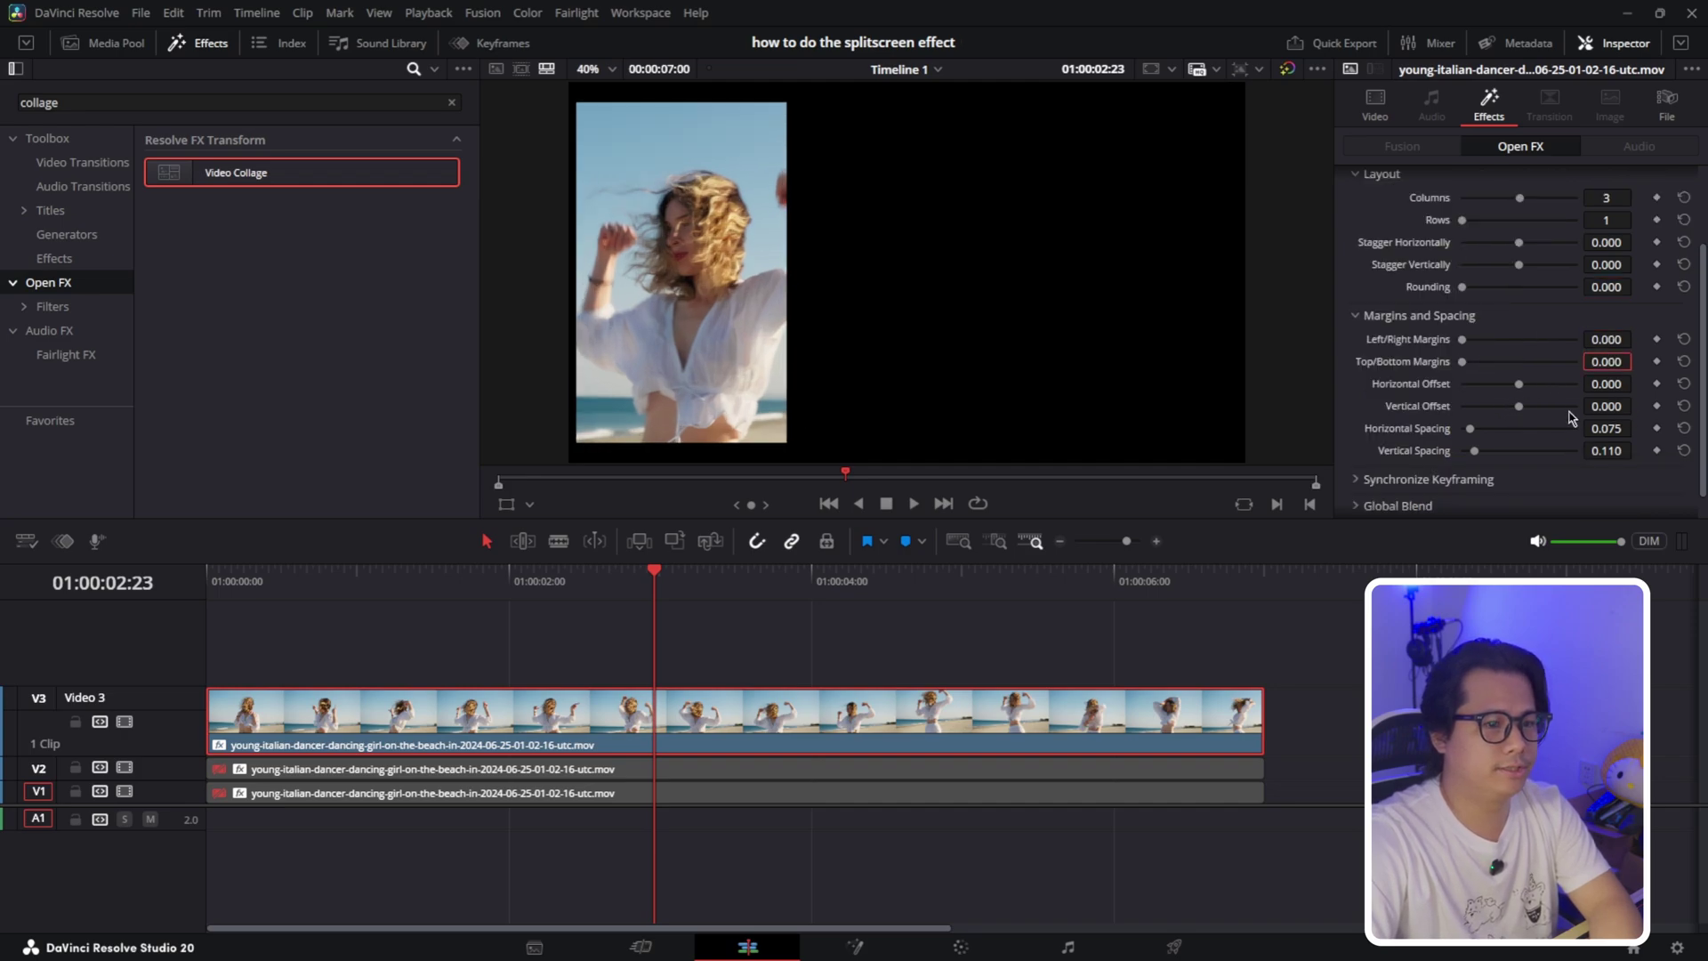
left_click_drag(1614, 444, 1626, 484)
left_click(758, 632)
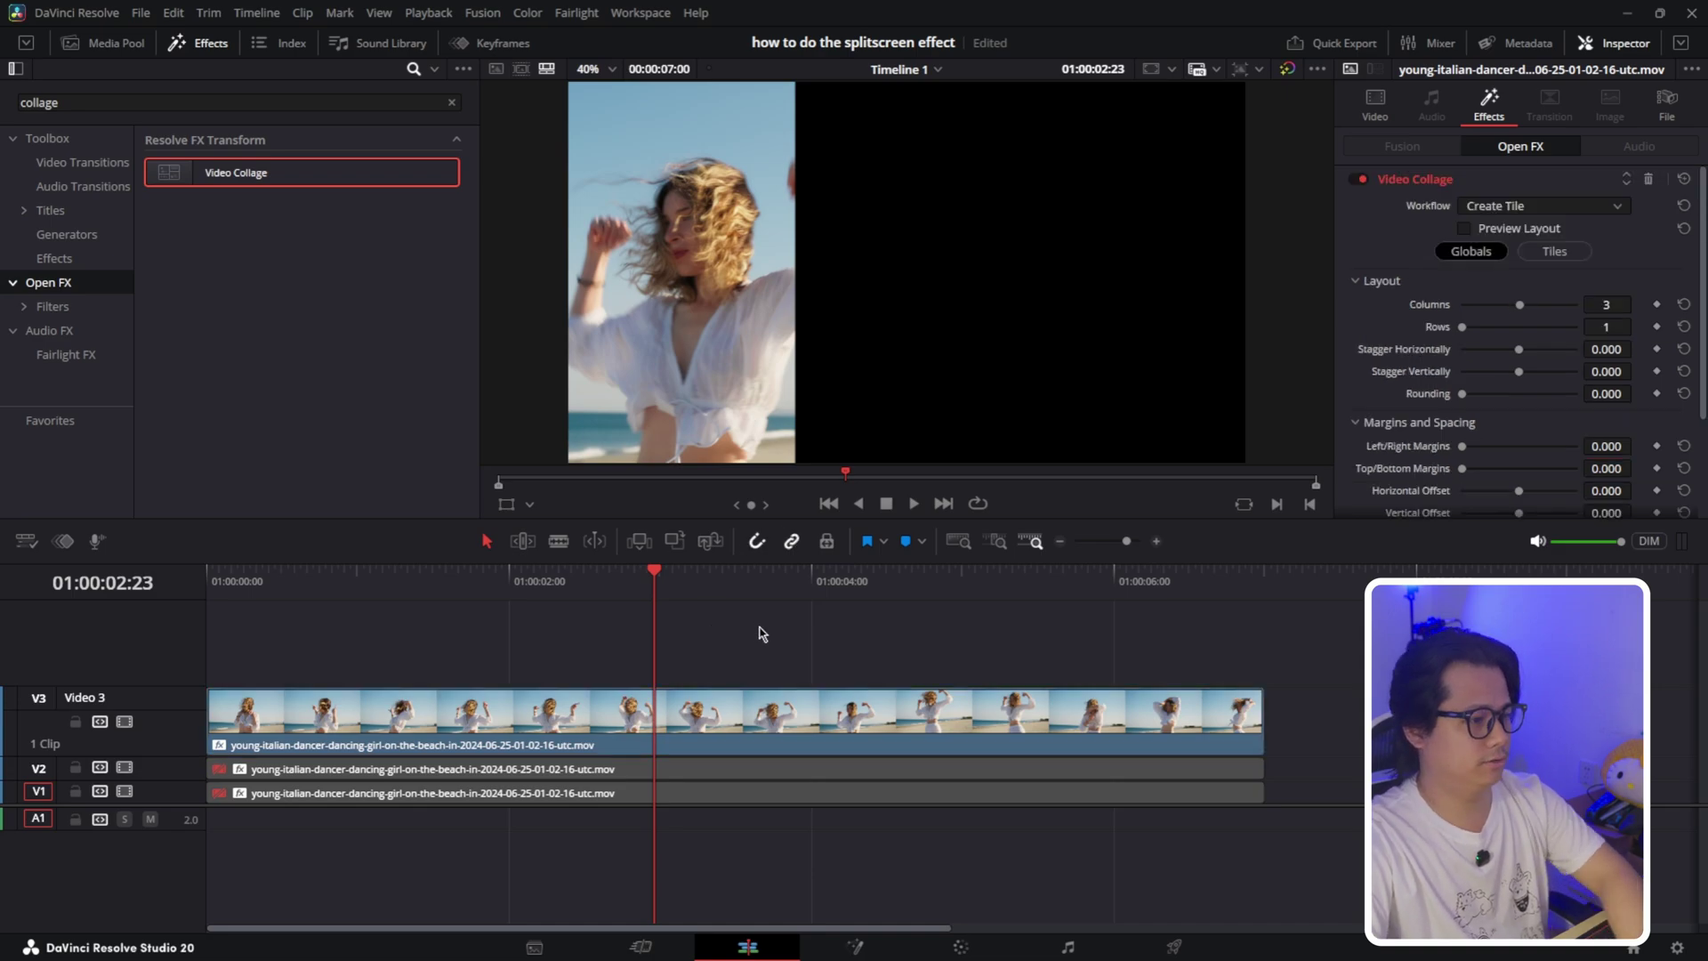
Copy the V3 clip and paste its Video Collage attributes onto the V1 and V2 clips.
left_click(727, 721)
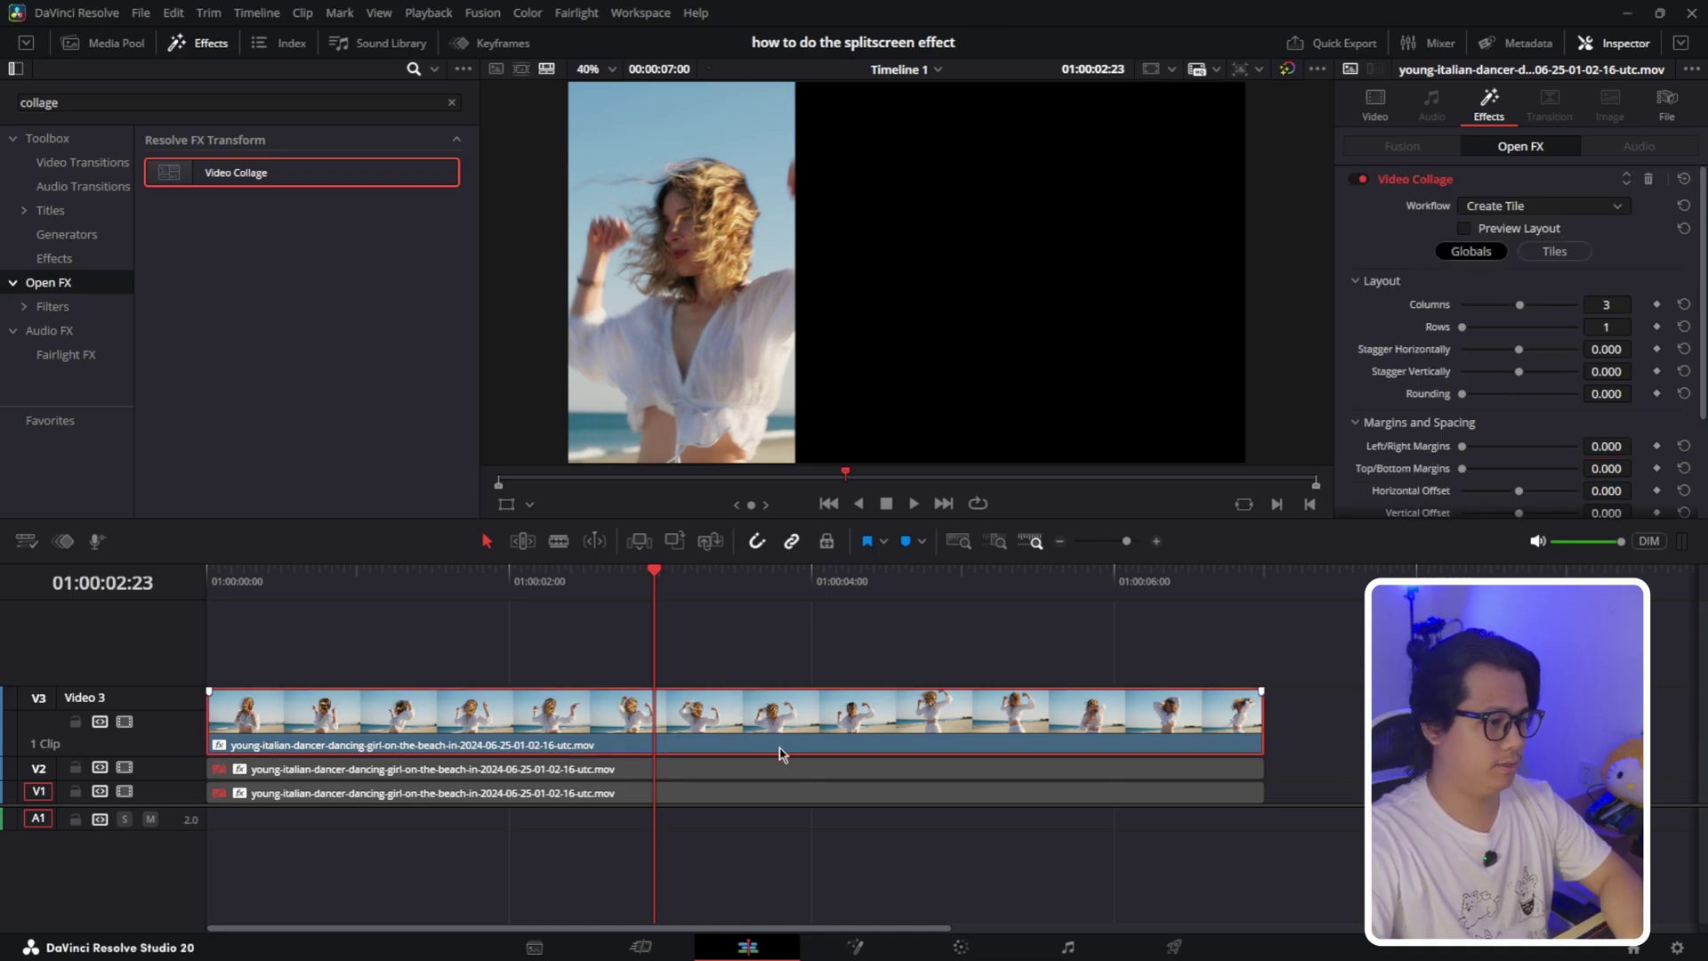
right_click(809, 738)
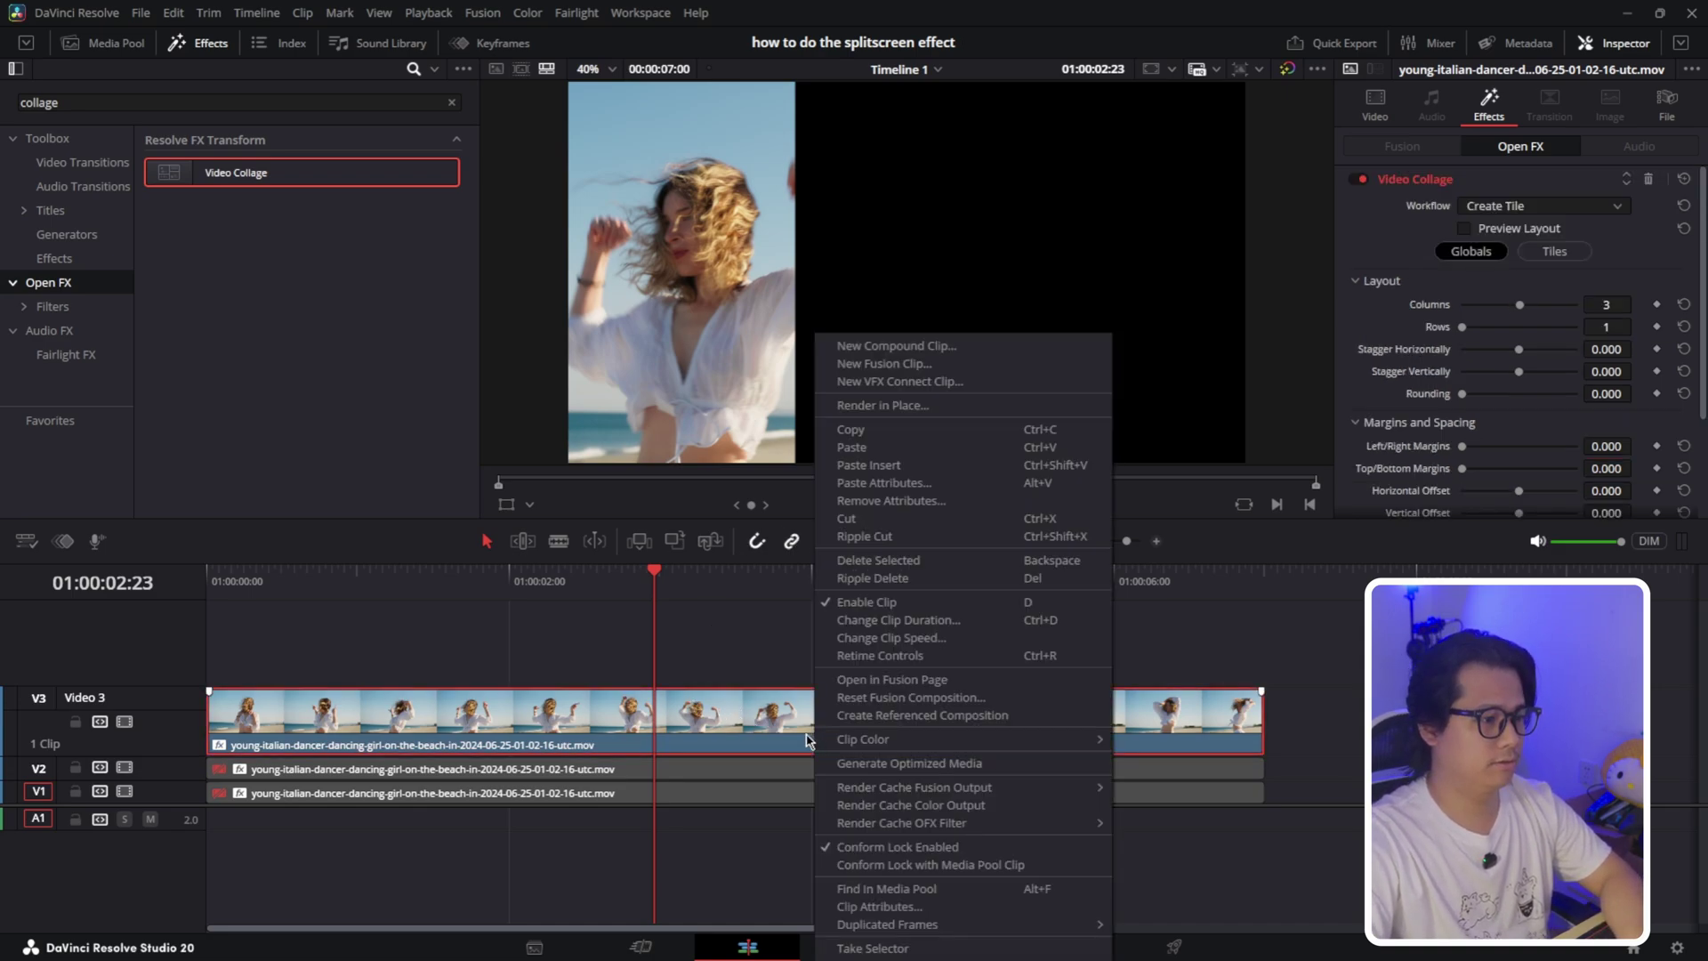
left_click(860, 434)
left_click_drag(1338, 756, 1208, 796)
right_click(1213, 776)
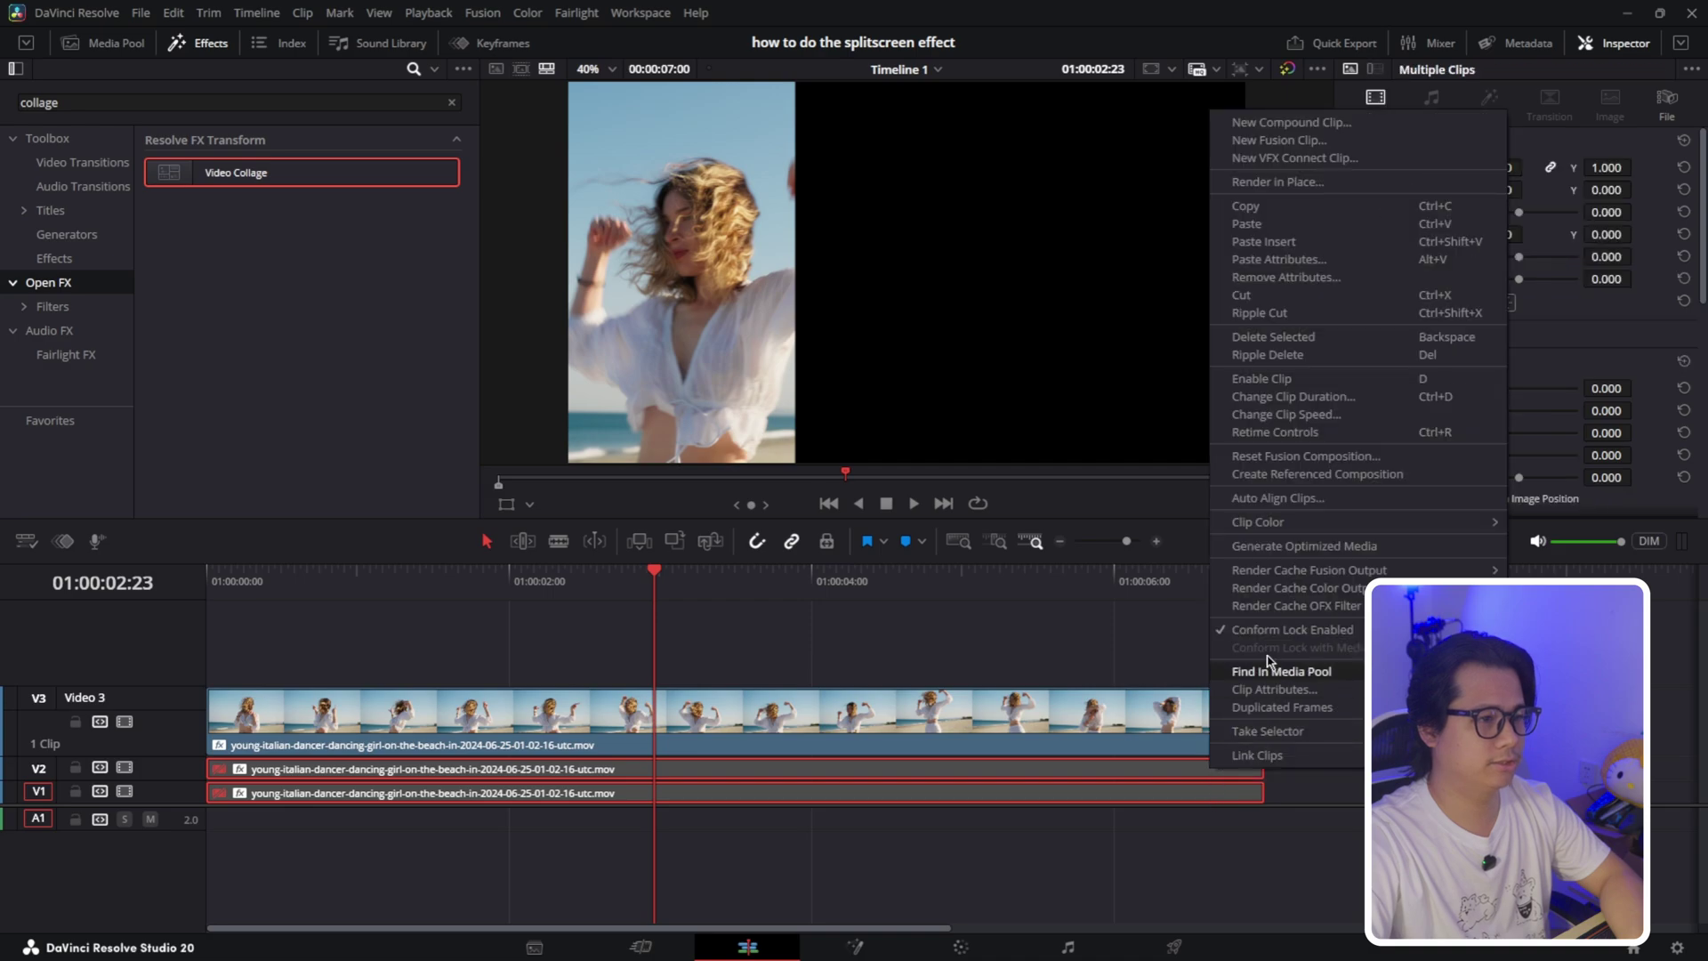
left_click(1281, 259)
left_click(1019, 748)
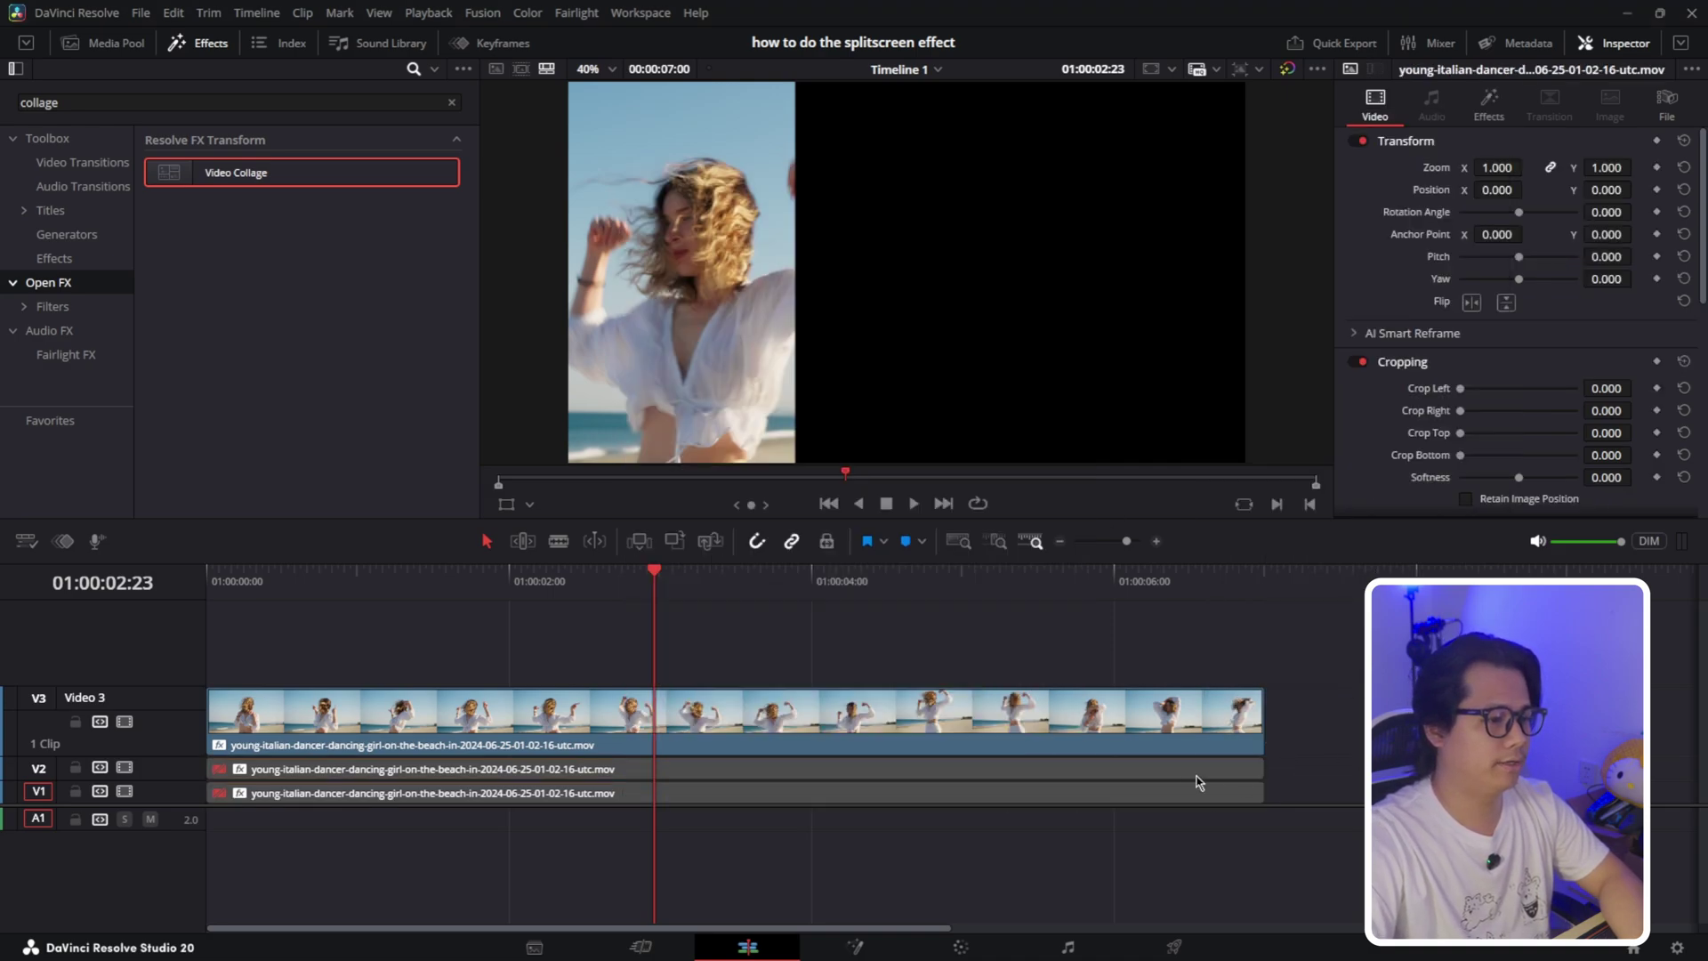
Re-enable the V1 and V2 clips and move the playhead to 01:00:03:07.
left_click_drag(1281, 782, 1178, 805)
key("d")
left_click(793, 656)
left_click_drag(621, 579, 705, 623)
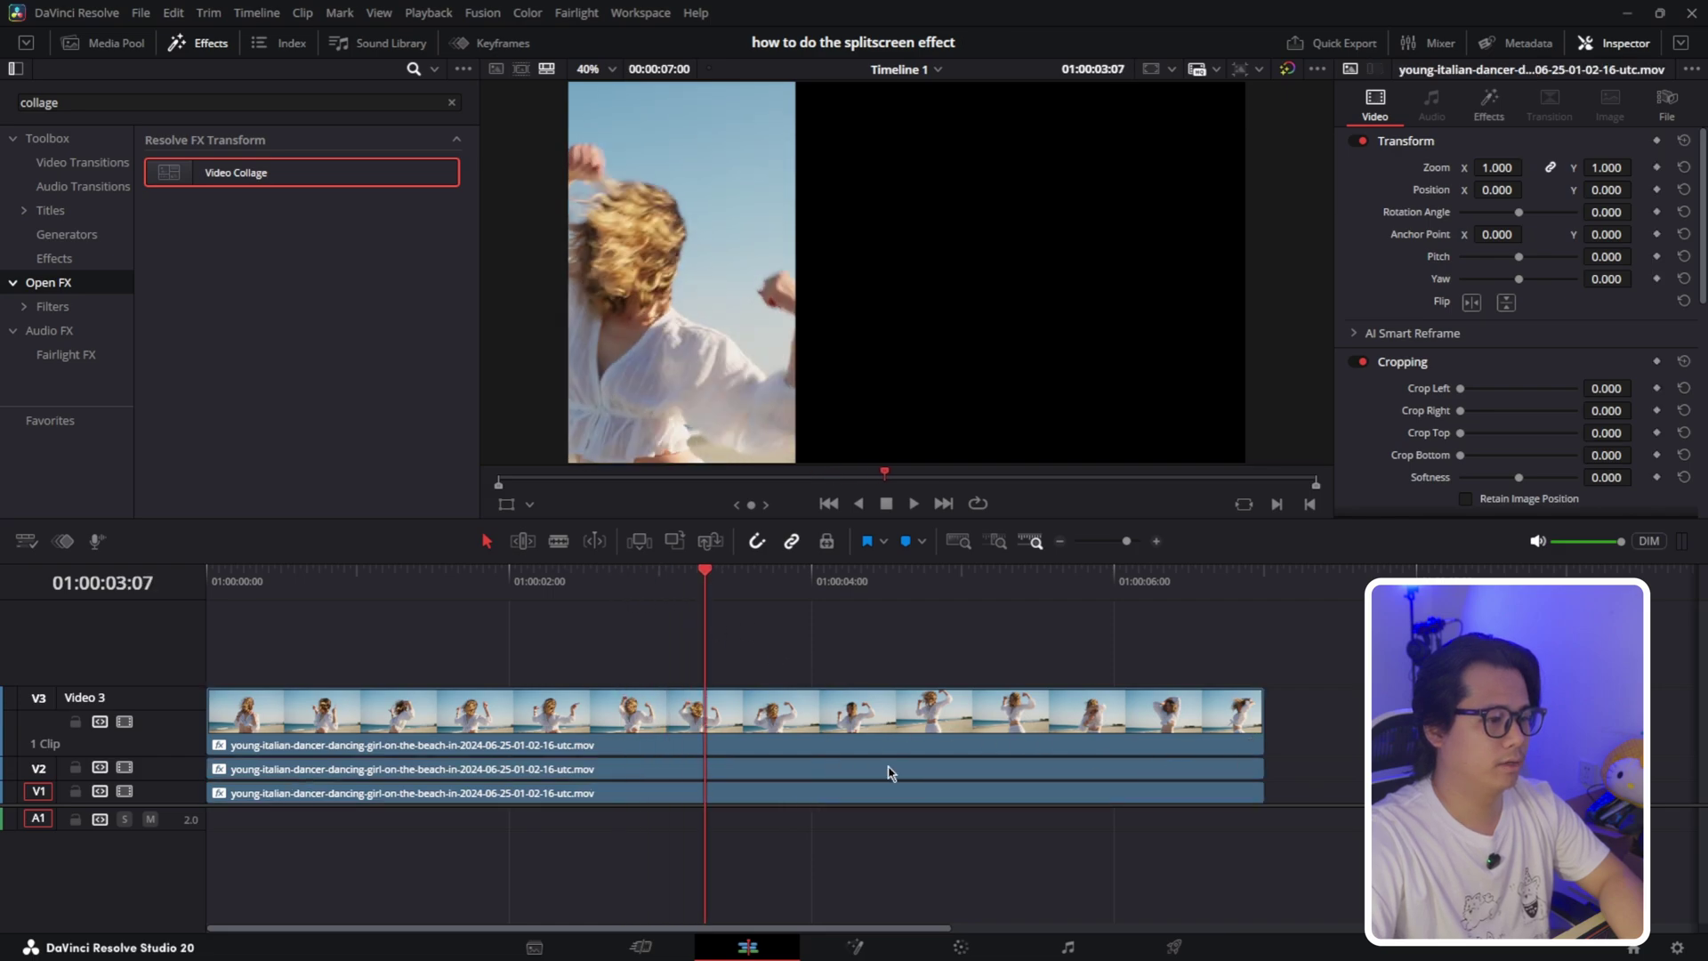
Try to set the active tile of the V2 clip's Video Collage effect to Tile 2.
left_click(1486, 107)
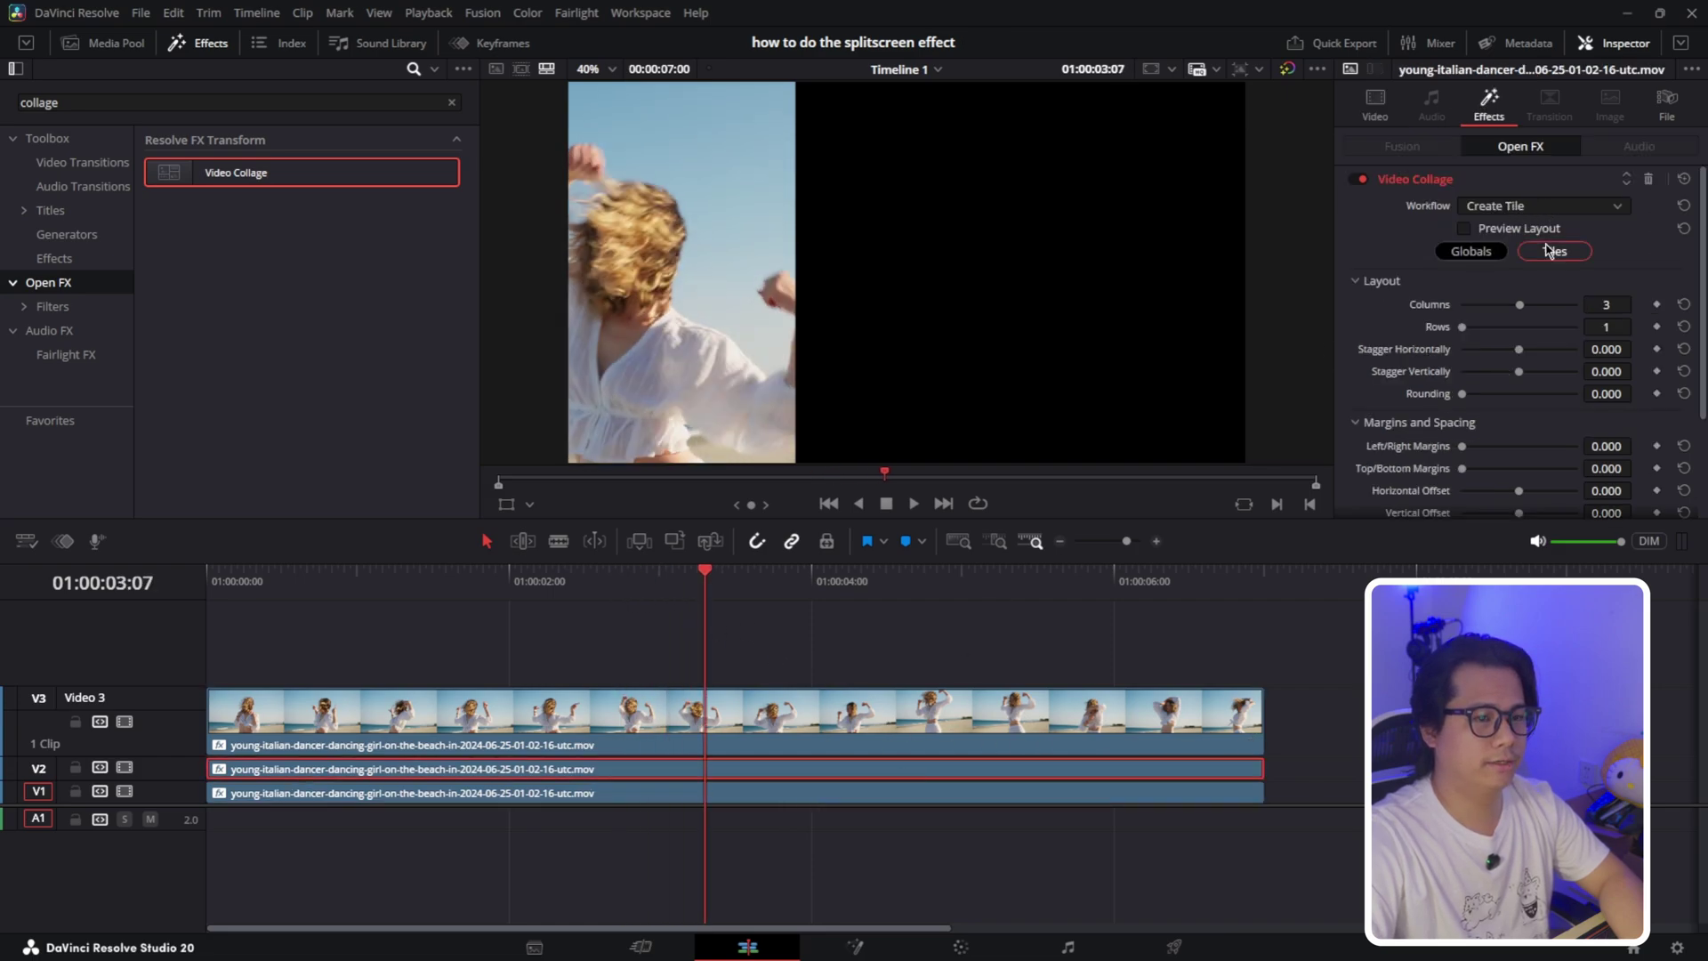
left_click(1548, 252)
left_click(1530, 305)
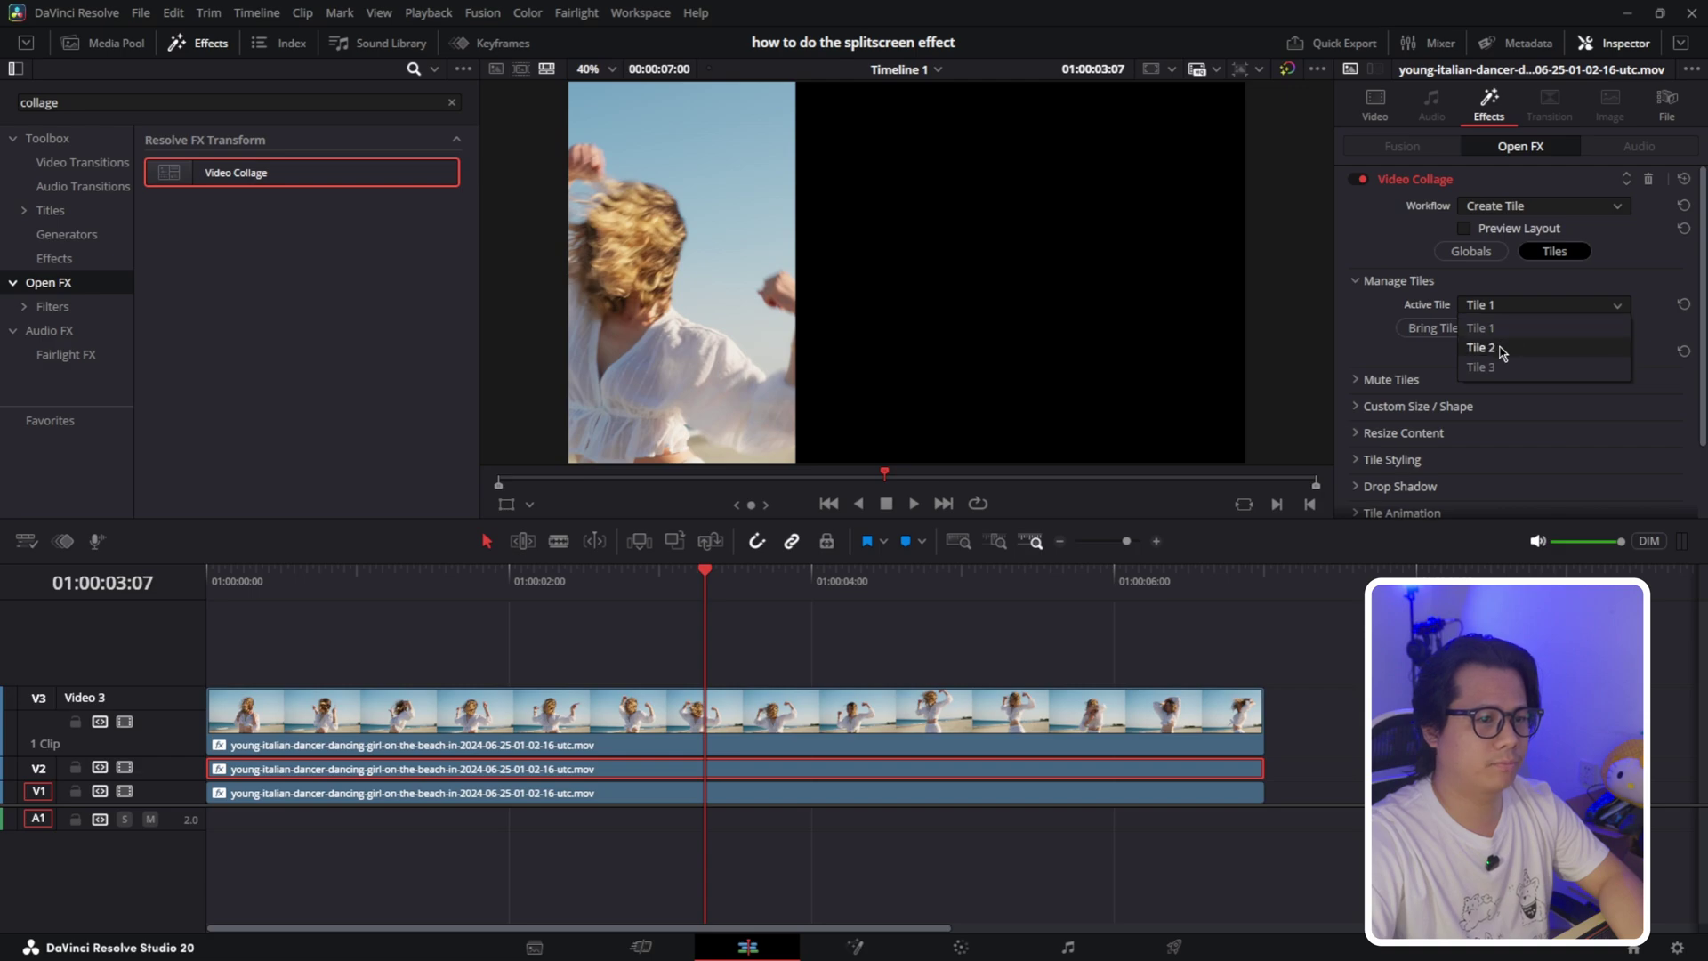
left_click(1482, 347)
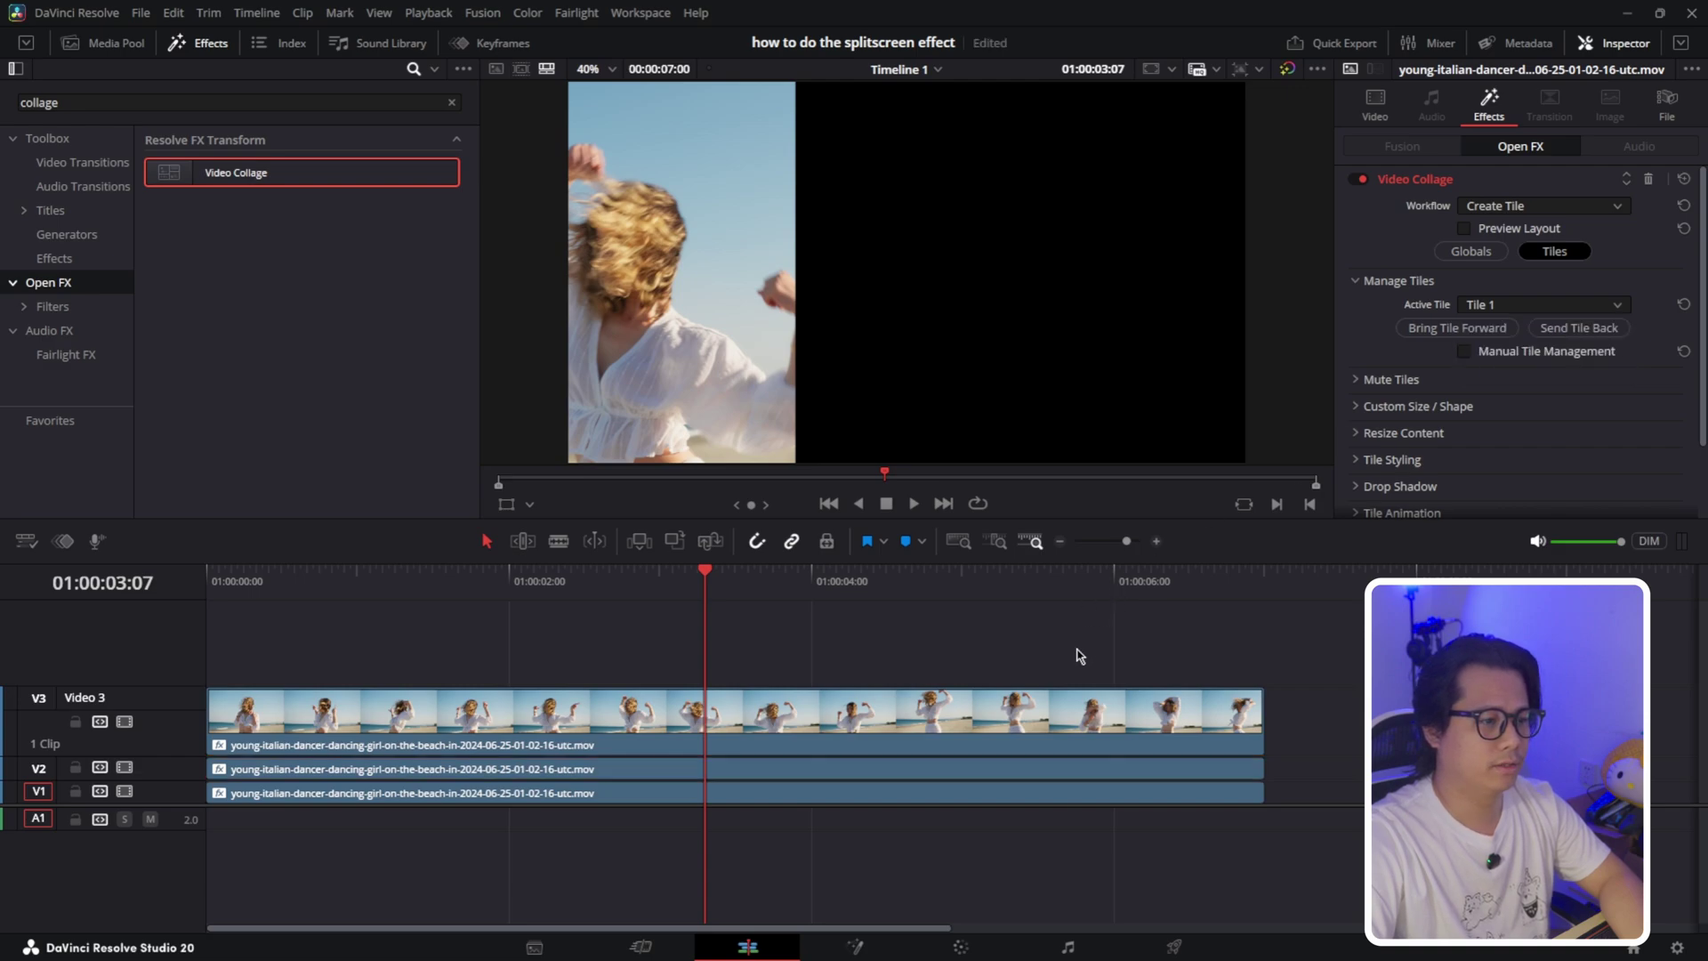
Set the active tile of the V3 clip's Video Collage effect to Tile 2.
left_click(1052, 699)
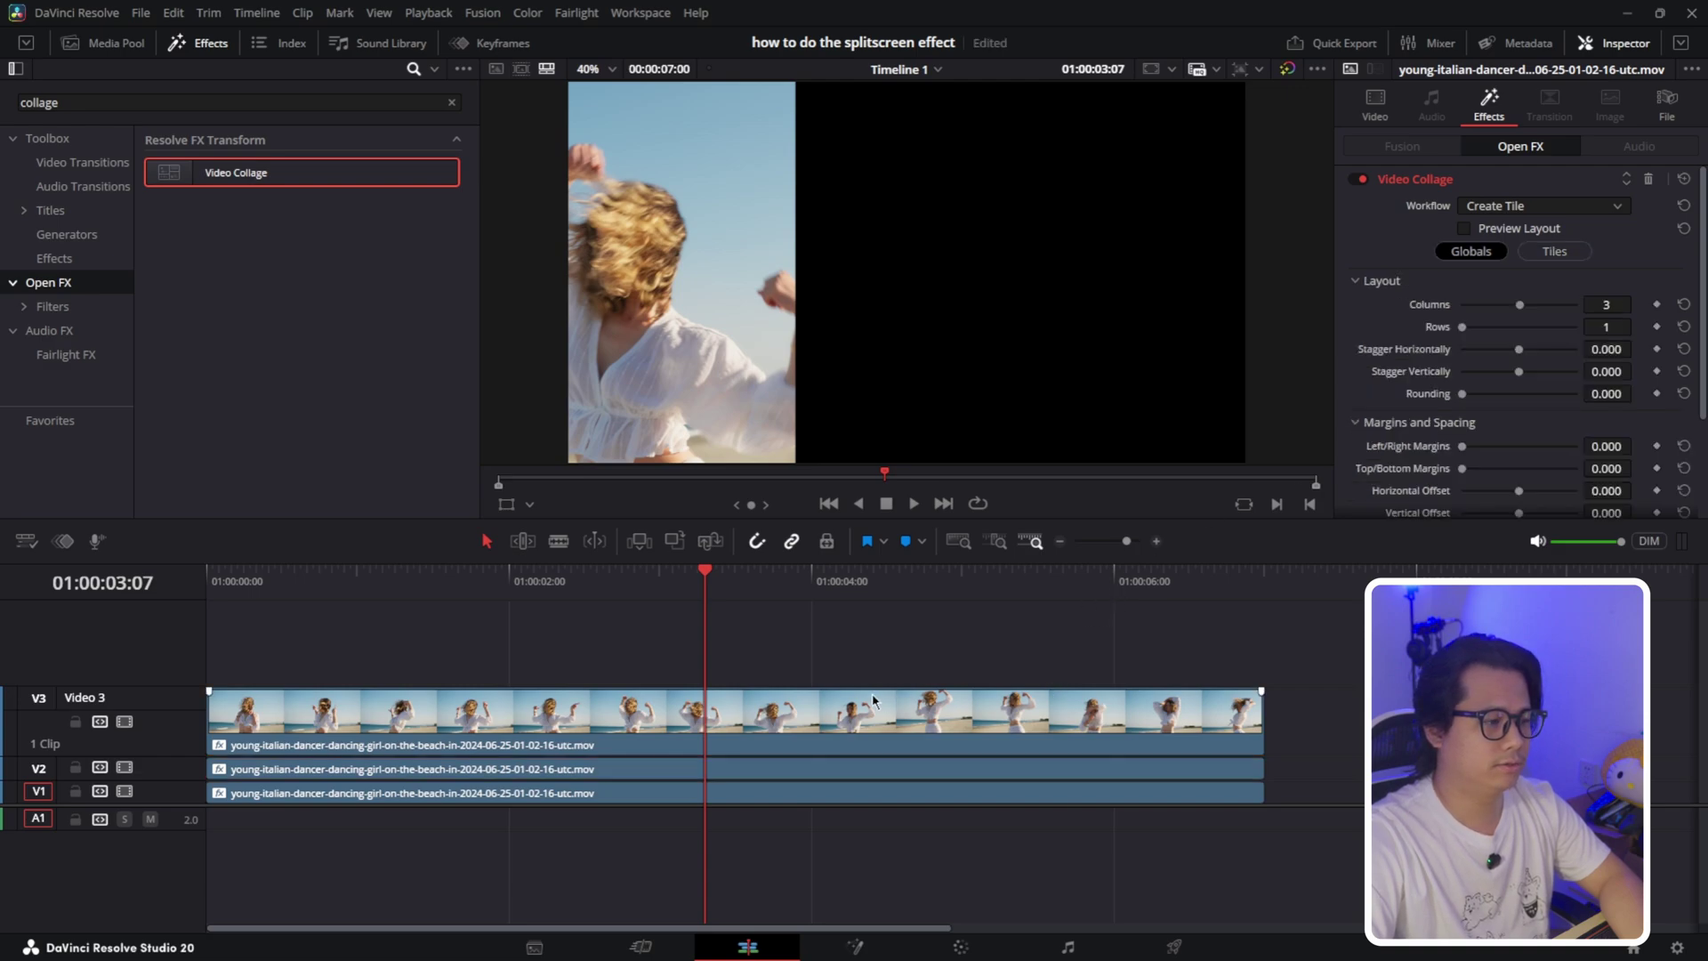
left_click(1579, 254)
left_click(1530, 305)
left_click(1503, 347)
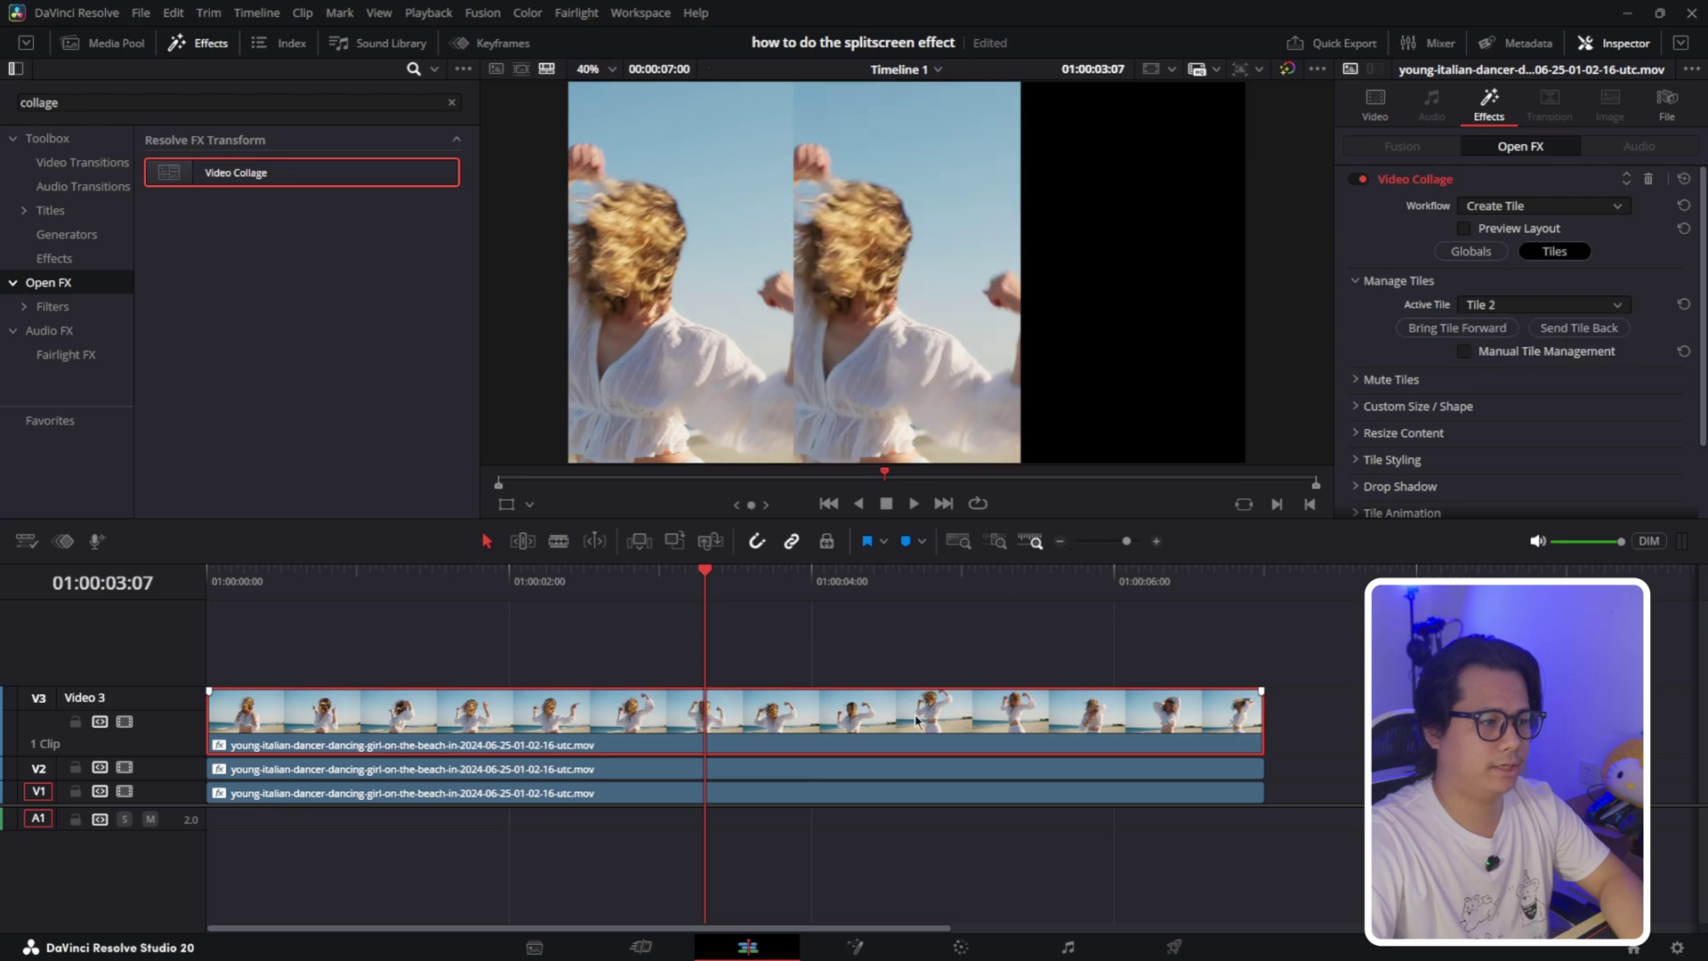
Check which active tile the V2 clip's Video Collage effect uses.
left_click(913, 770)
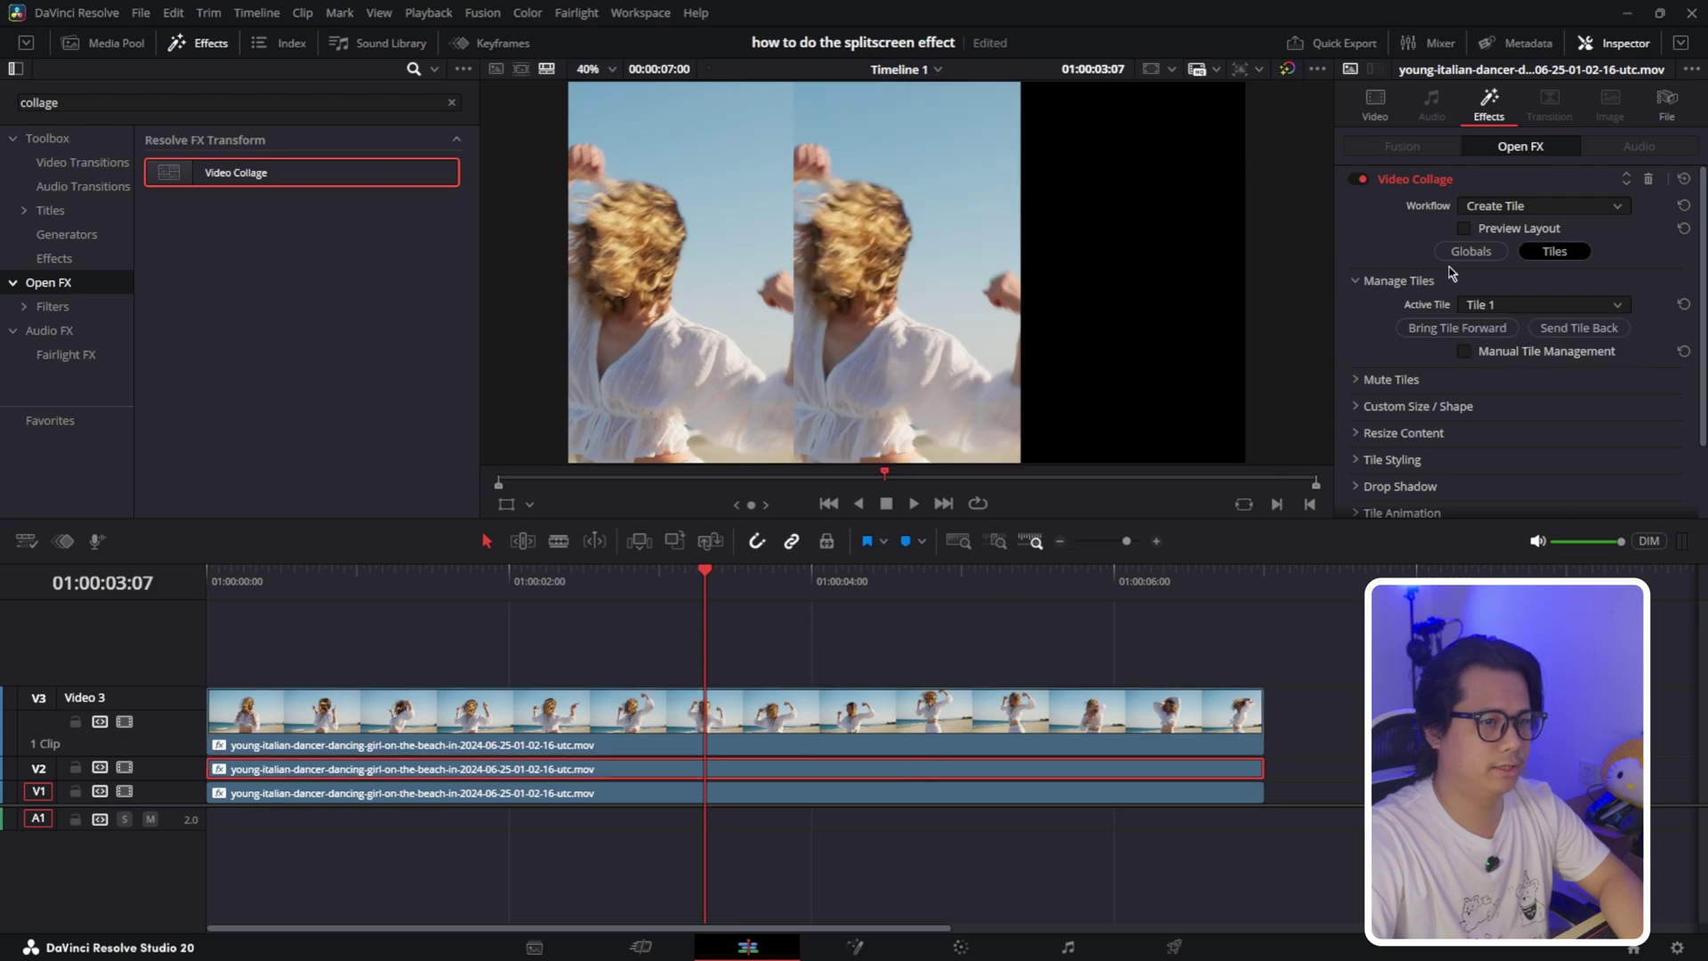
left_click(1530, 303)
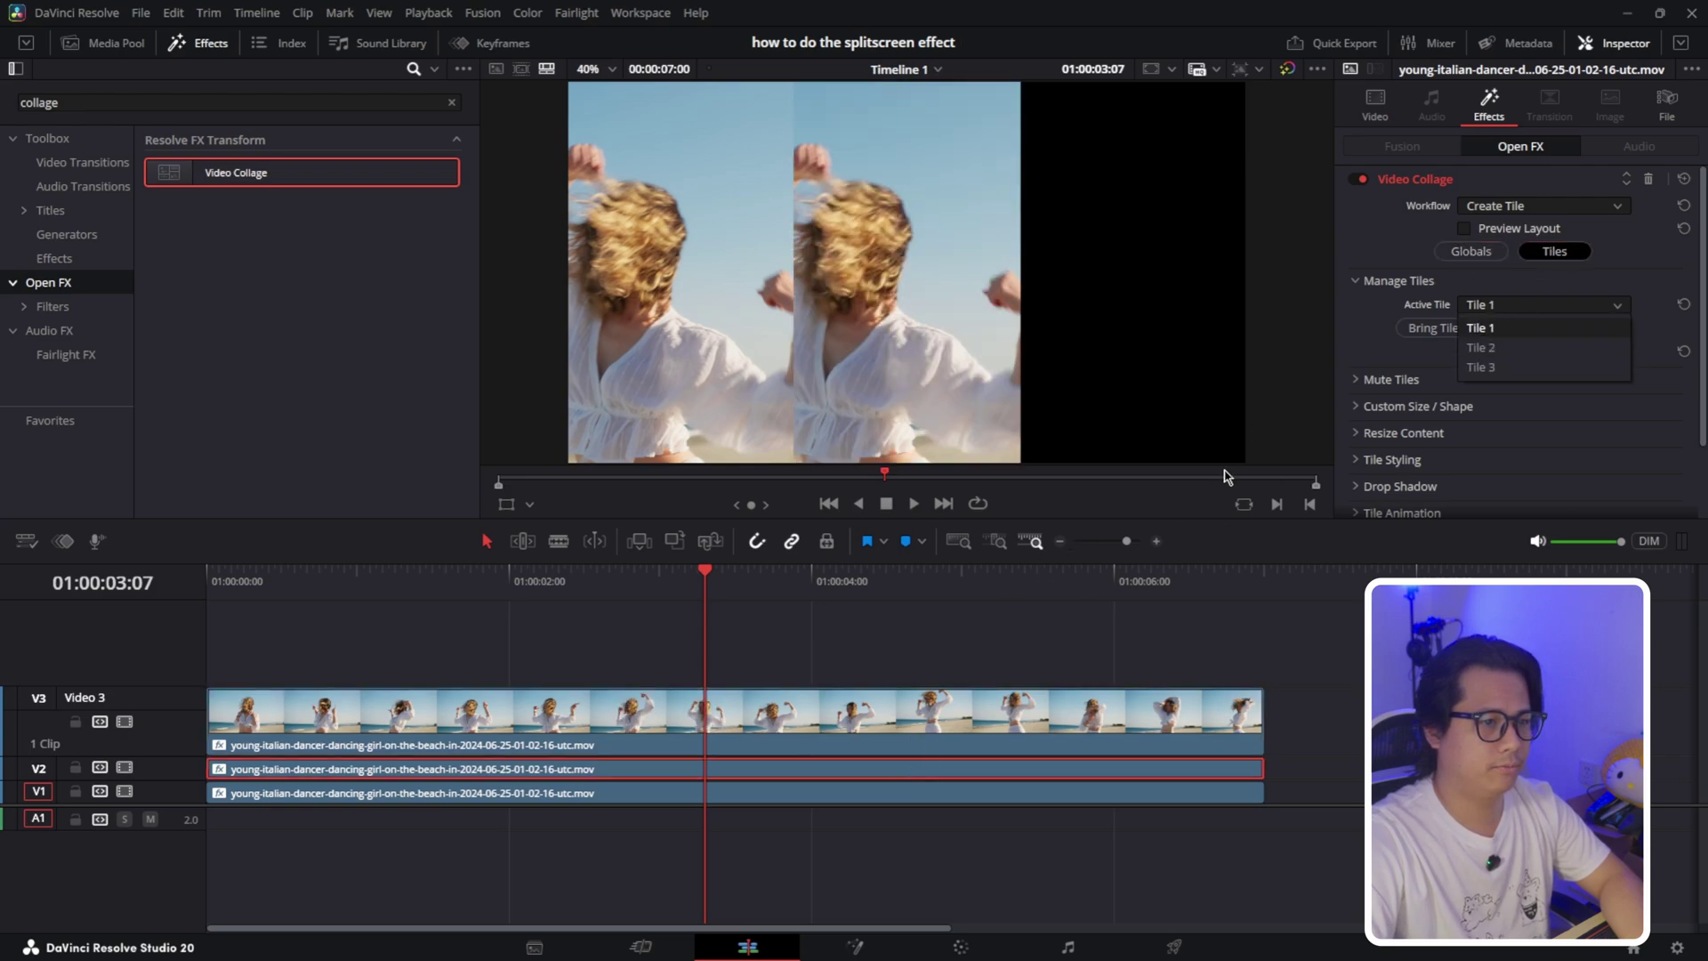
left_click(1068, 732)
Set the active tile of the V1 clip's Video Collage effect to Tile 3.
left_click(1040, 792)
left_click(1553, 255)
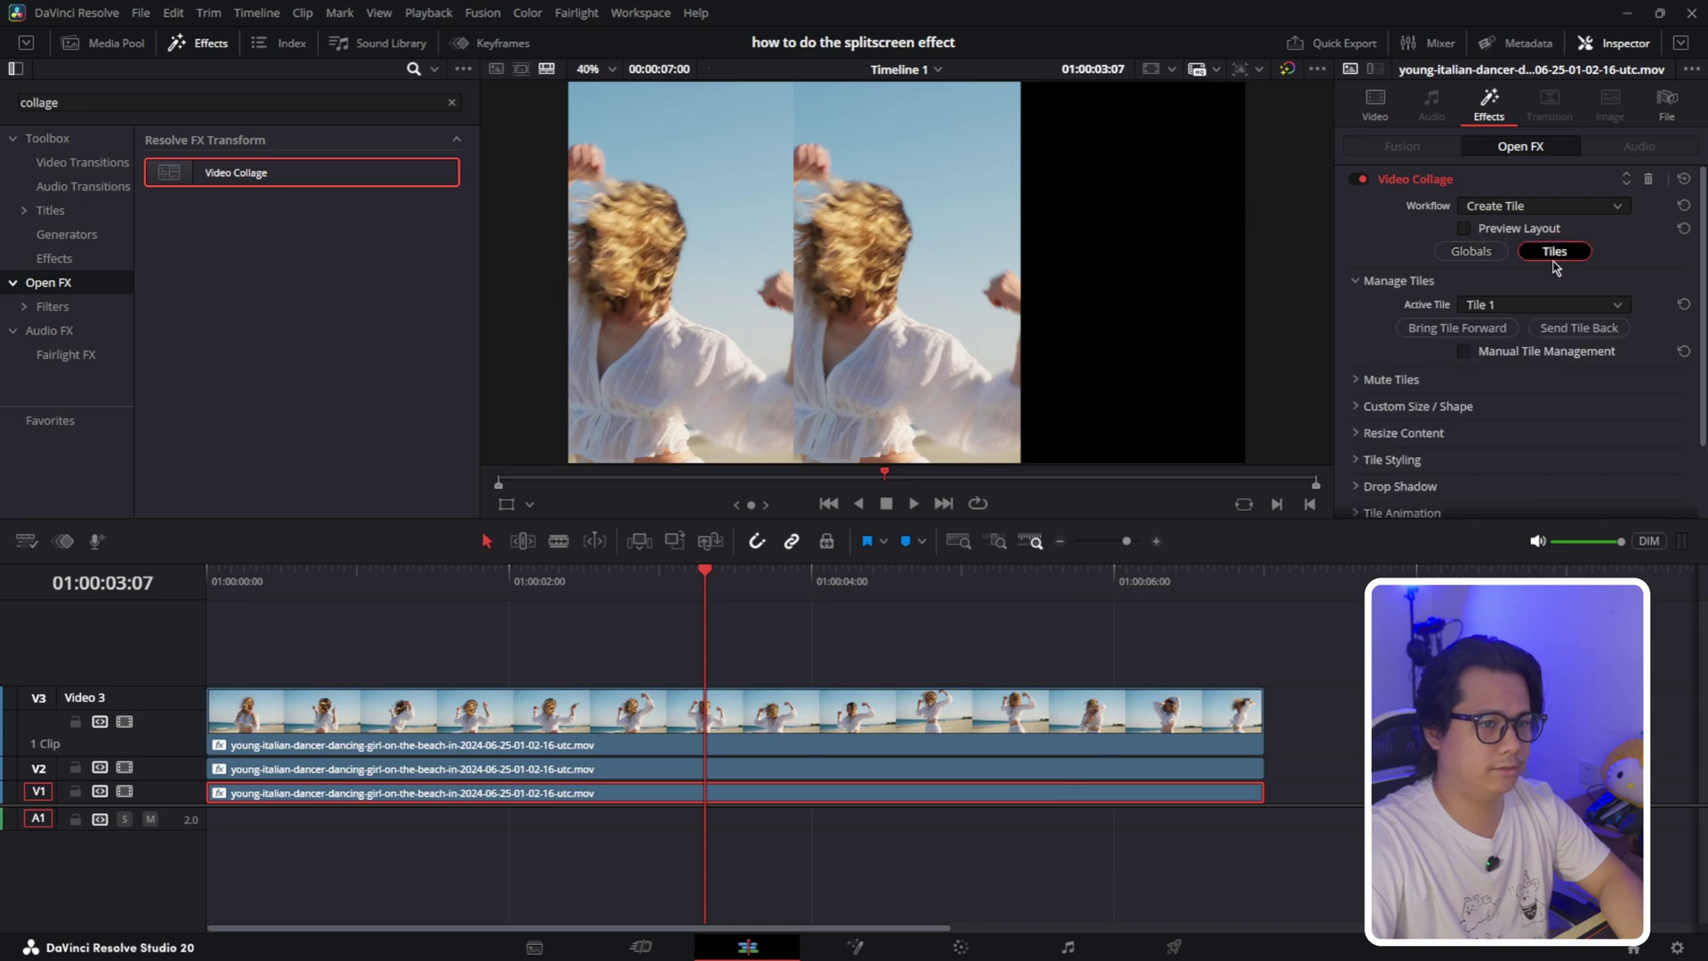
left_click(1542, 287)
left_click(1530, 313)
left_click(1528, 282)
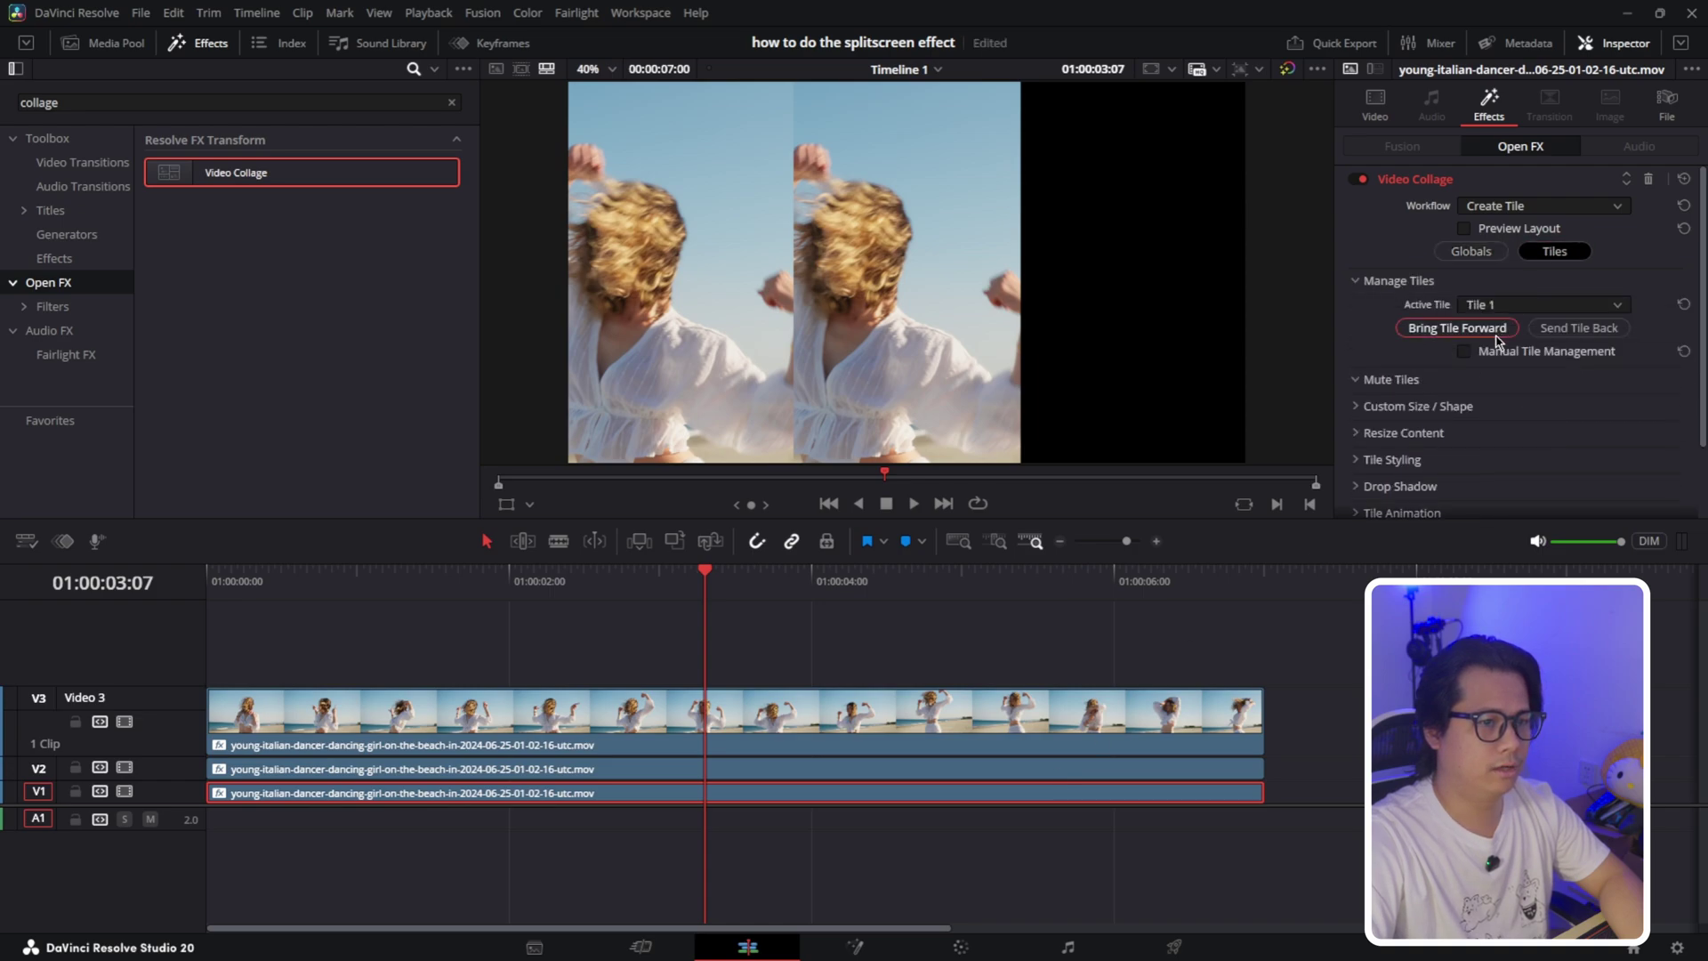
left_click(1520, 308)
left_click(1518, 377)
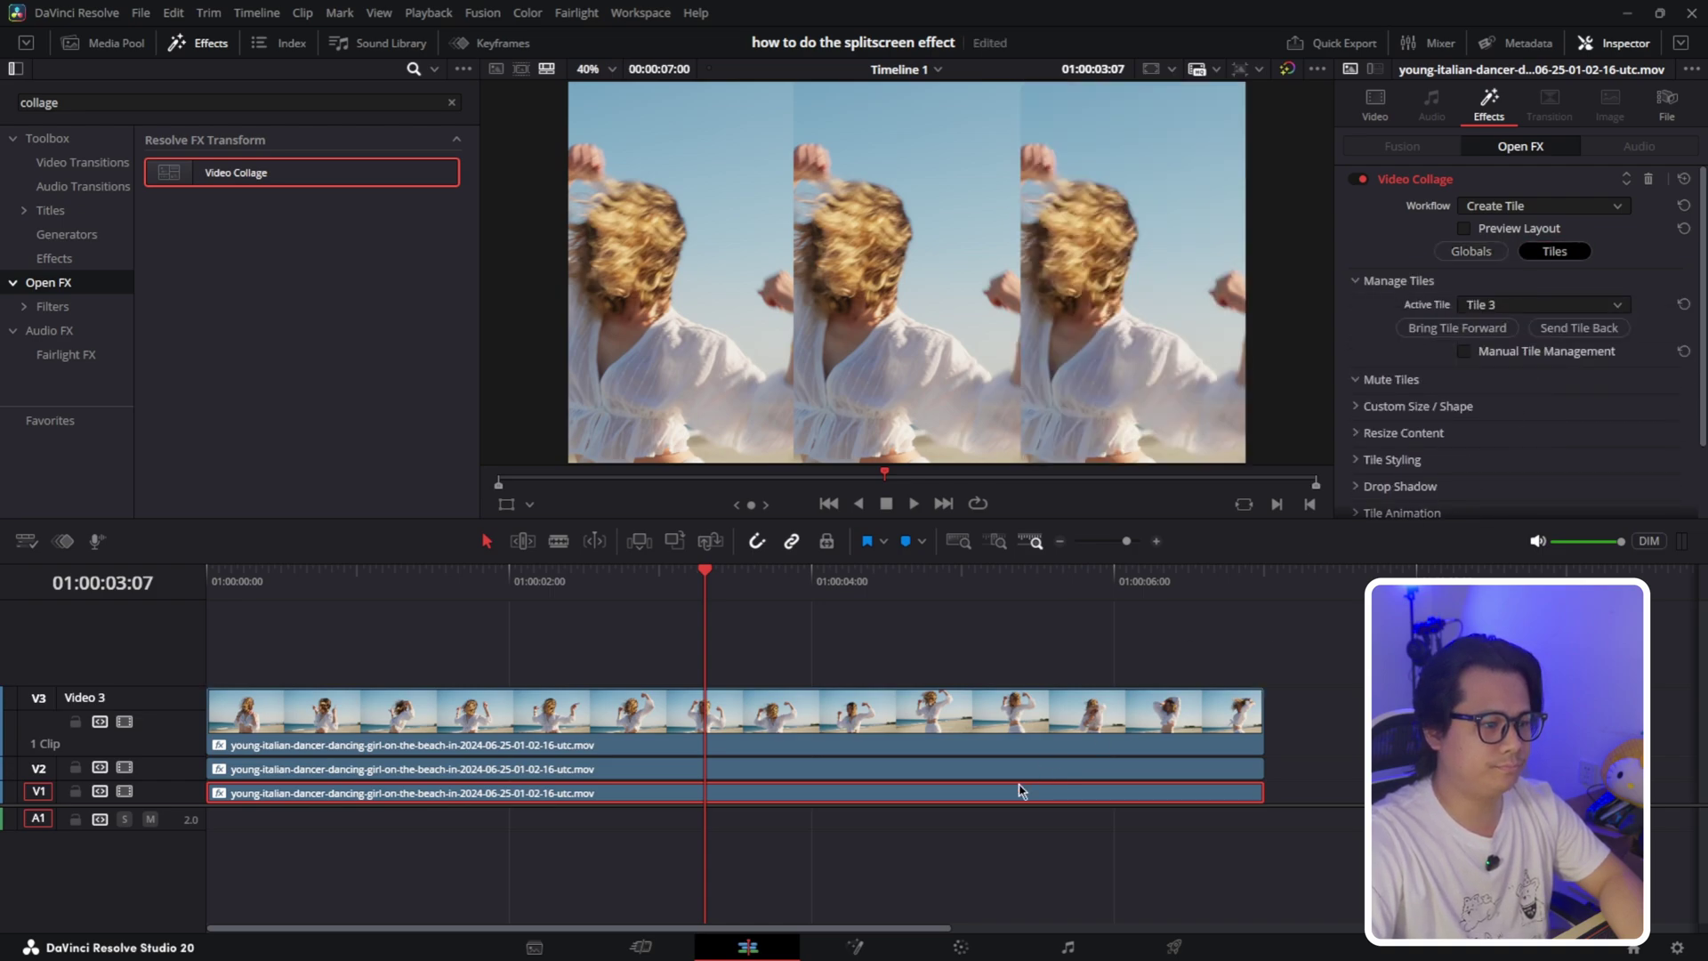
Play the borderless split screen from the beginning and return the playhead to the timeline start.
left_click_drag(717, 588, 207, 608)
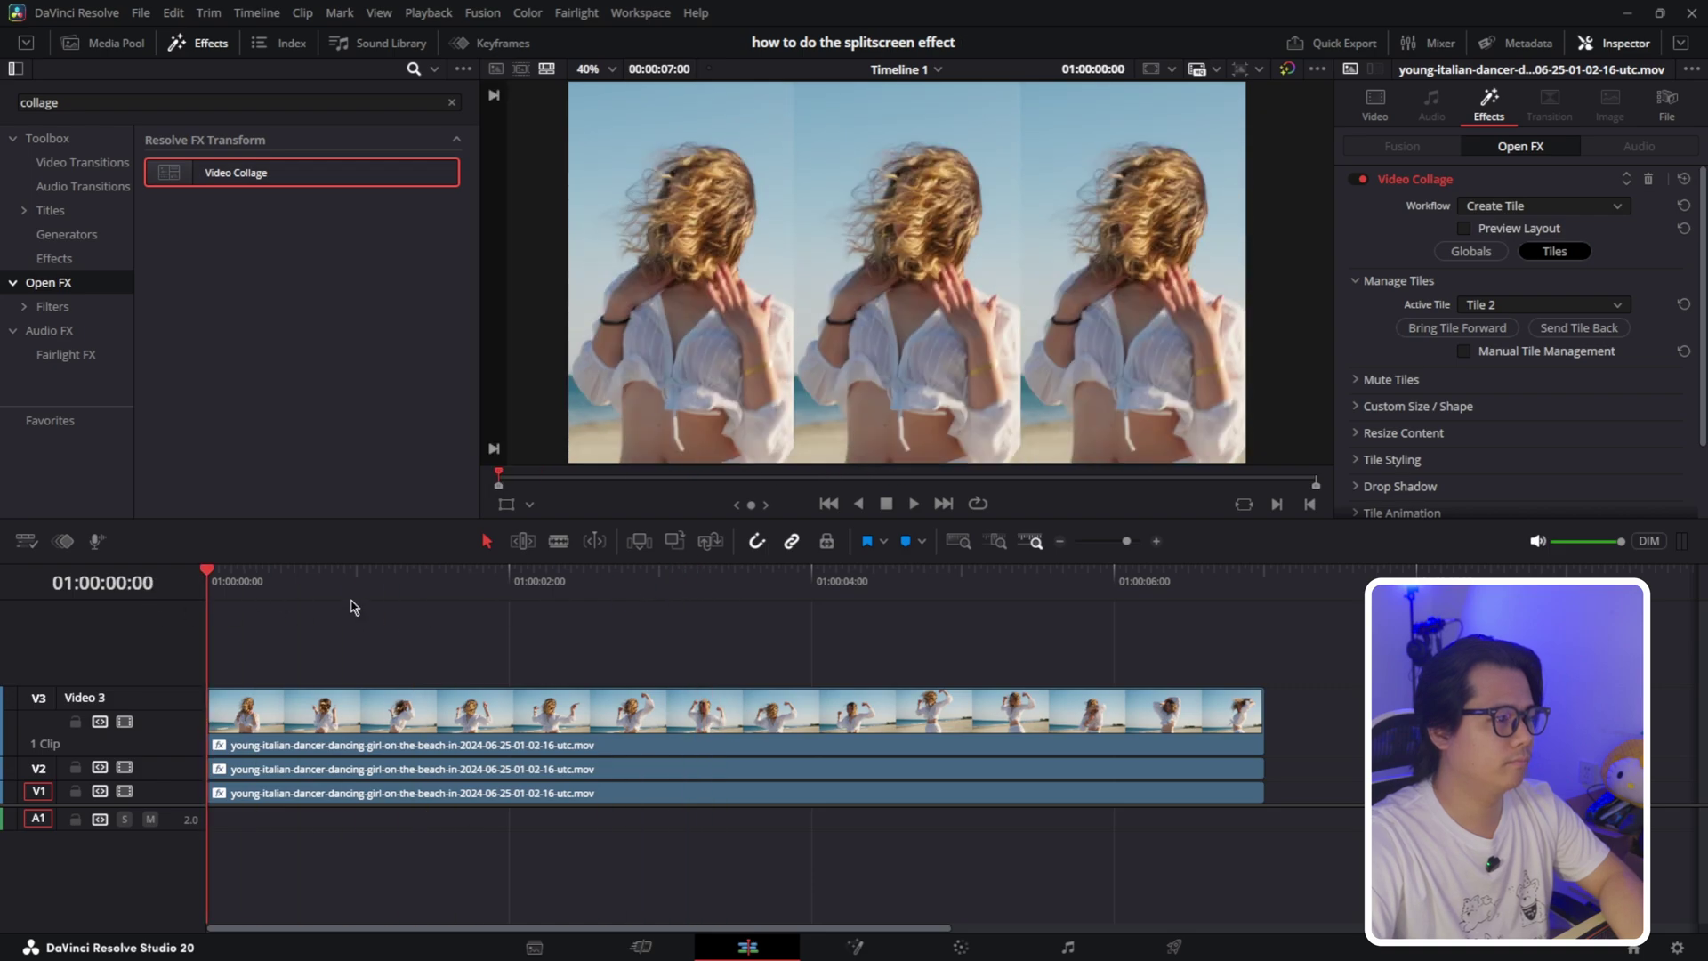
key("space")
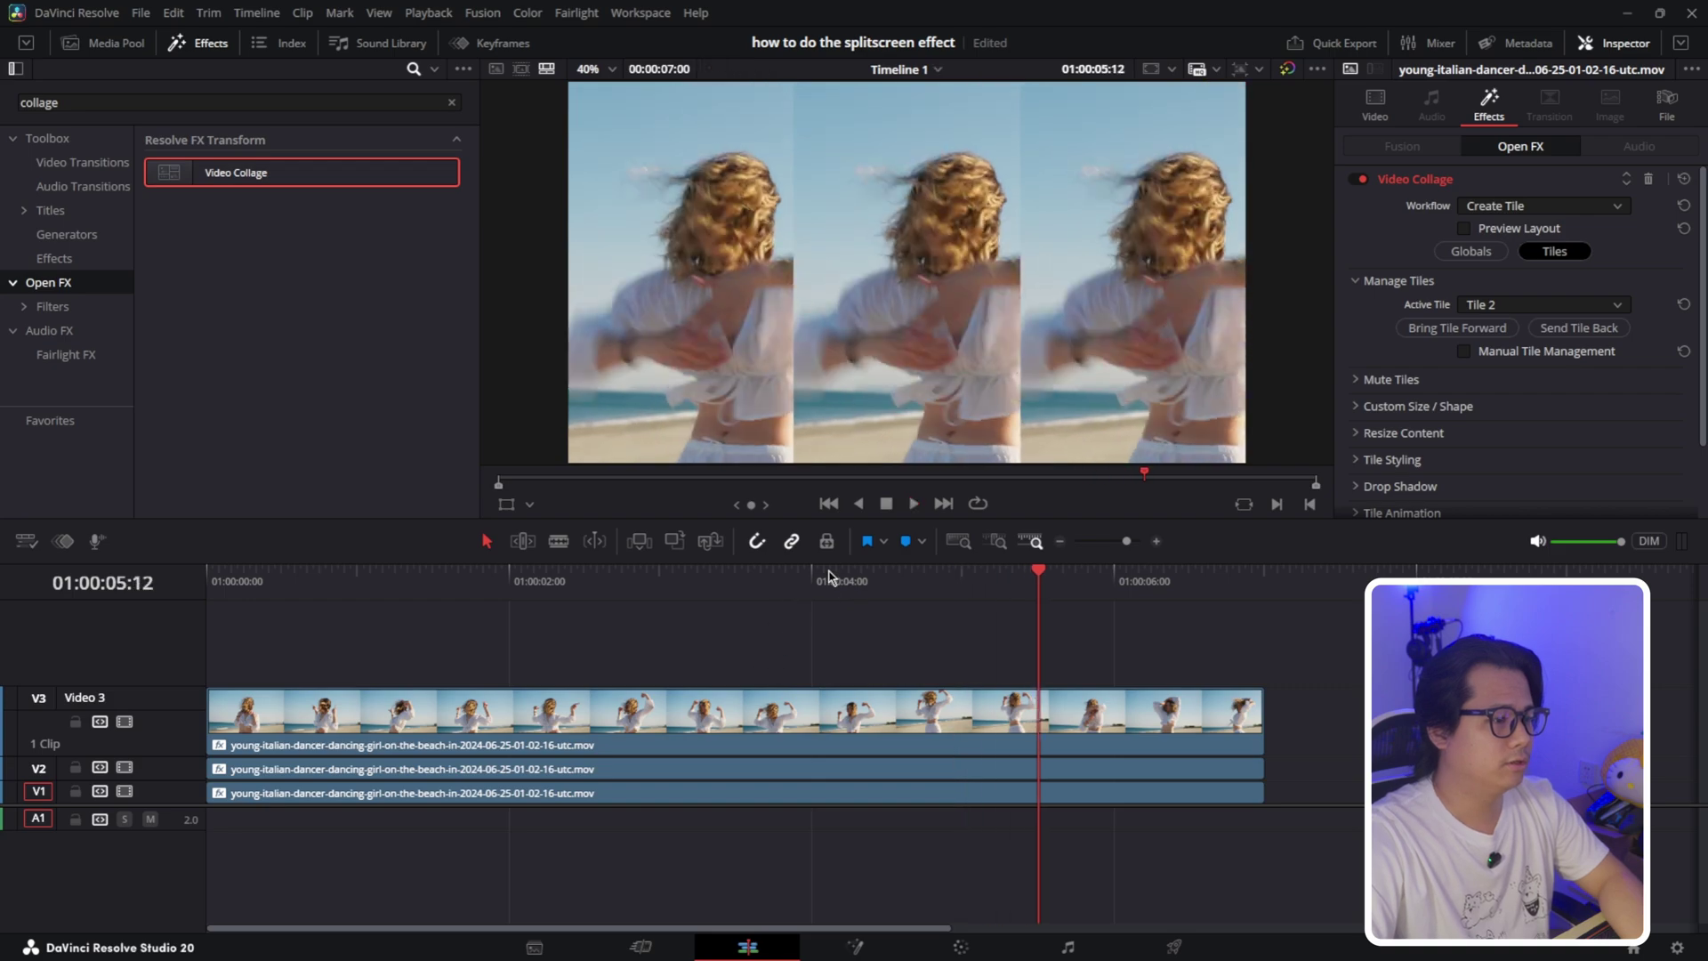
key("space")
key("Home")
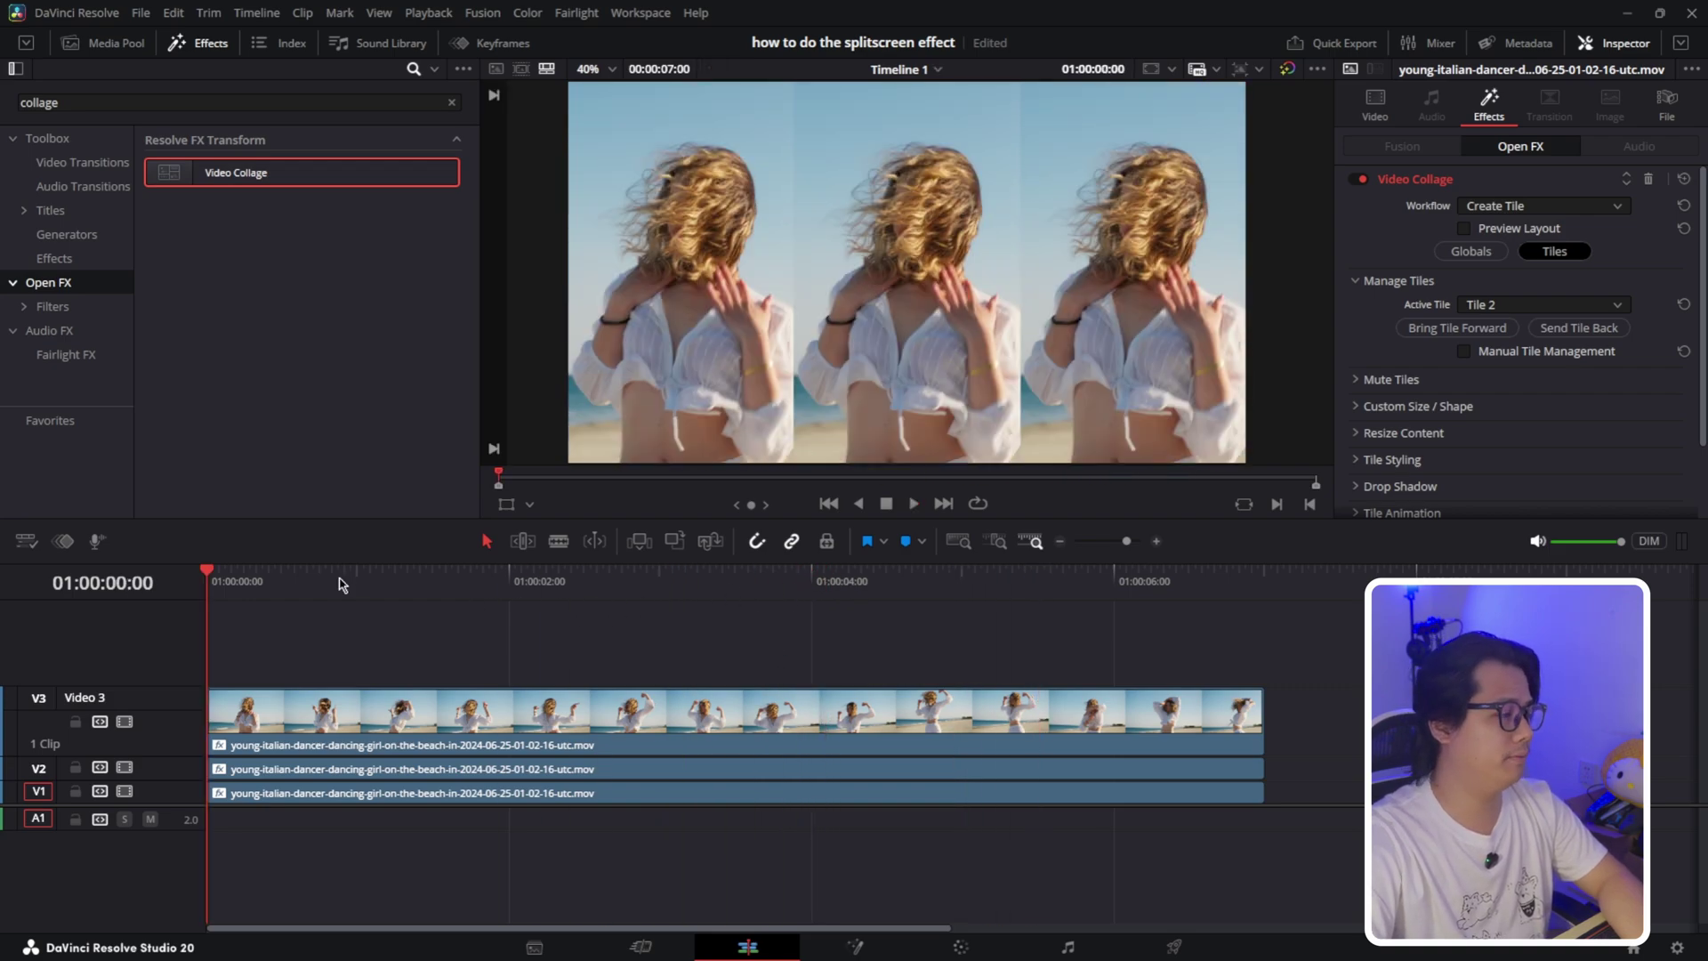
Disable the V3 clip and enable it again.
left_click(307, 722)
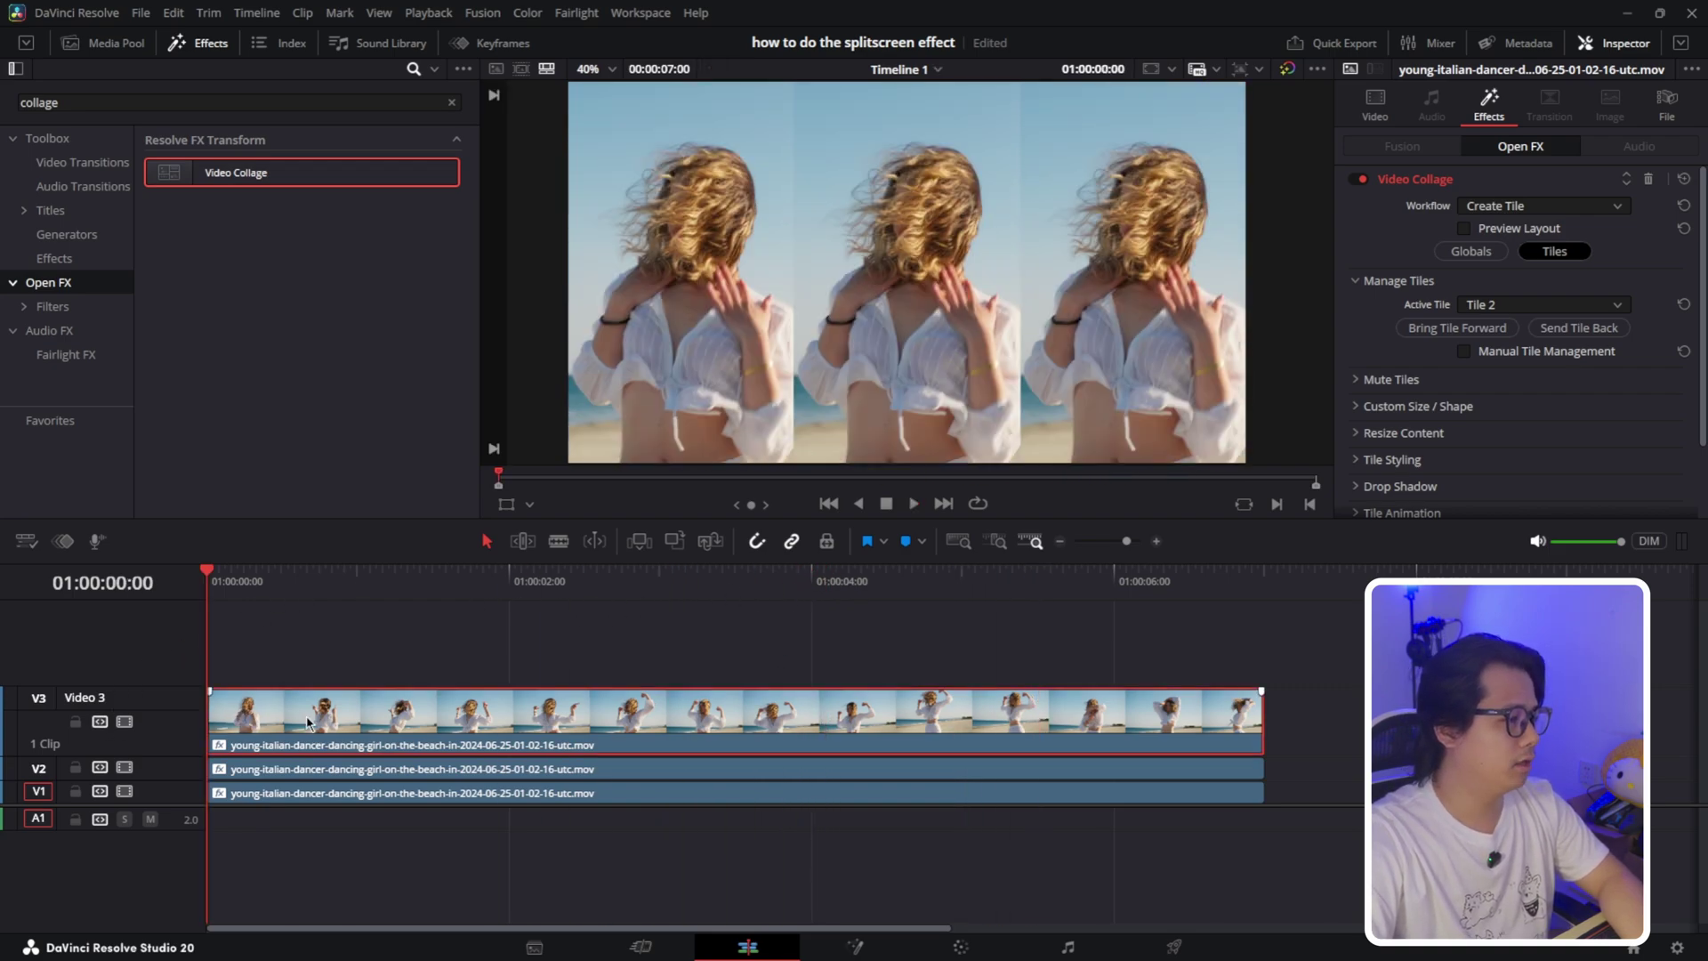
key("d")
key("d")
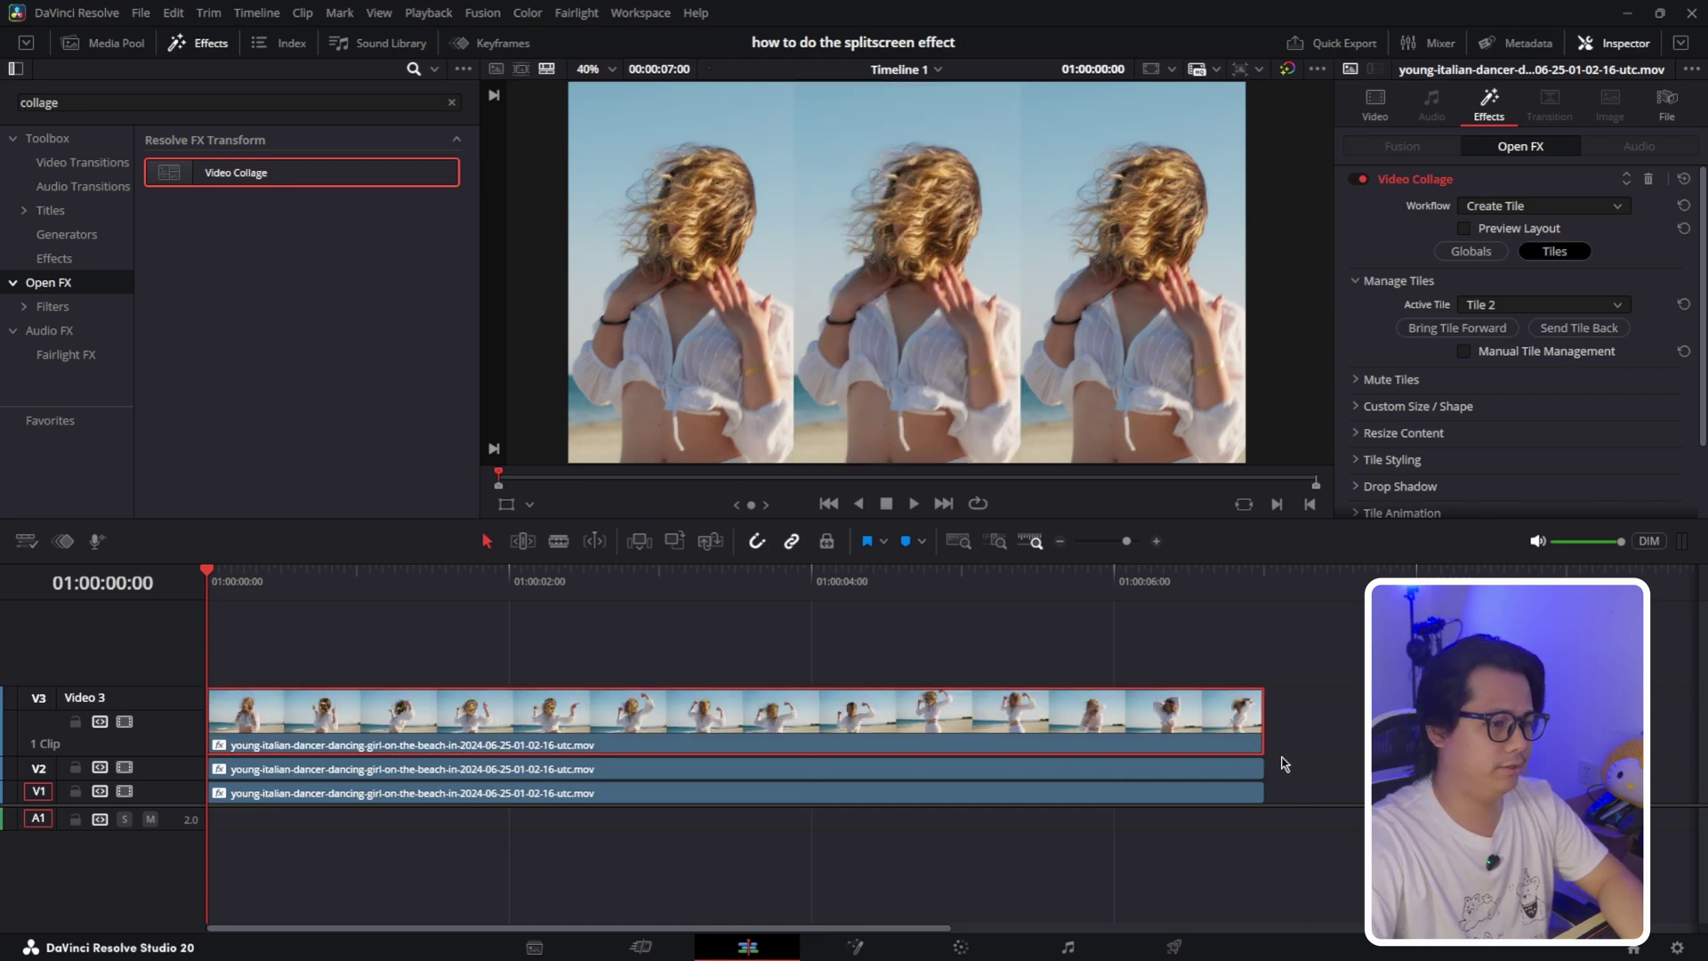
Disable the V1 and V2 clips and move the playhead to 01:00:01:01.
left_click_drag(1300, 762, 1172, 804)
key("d")
left_click(943, 699)
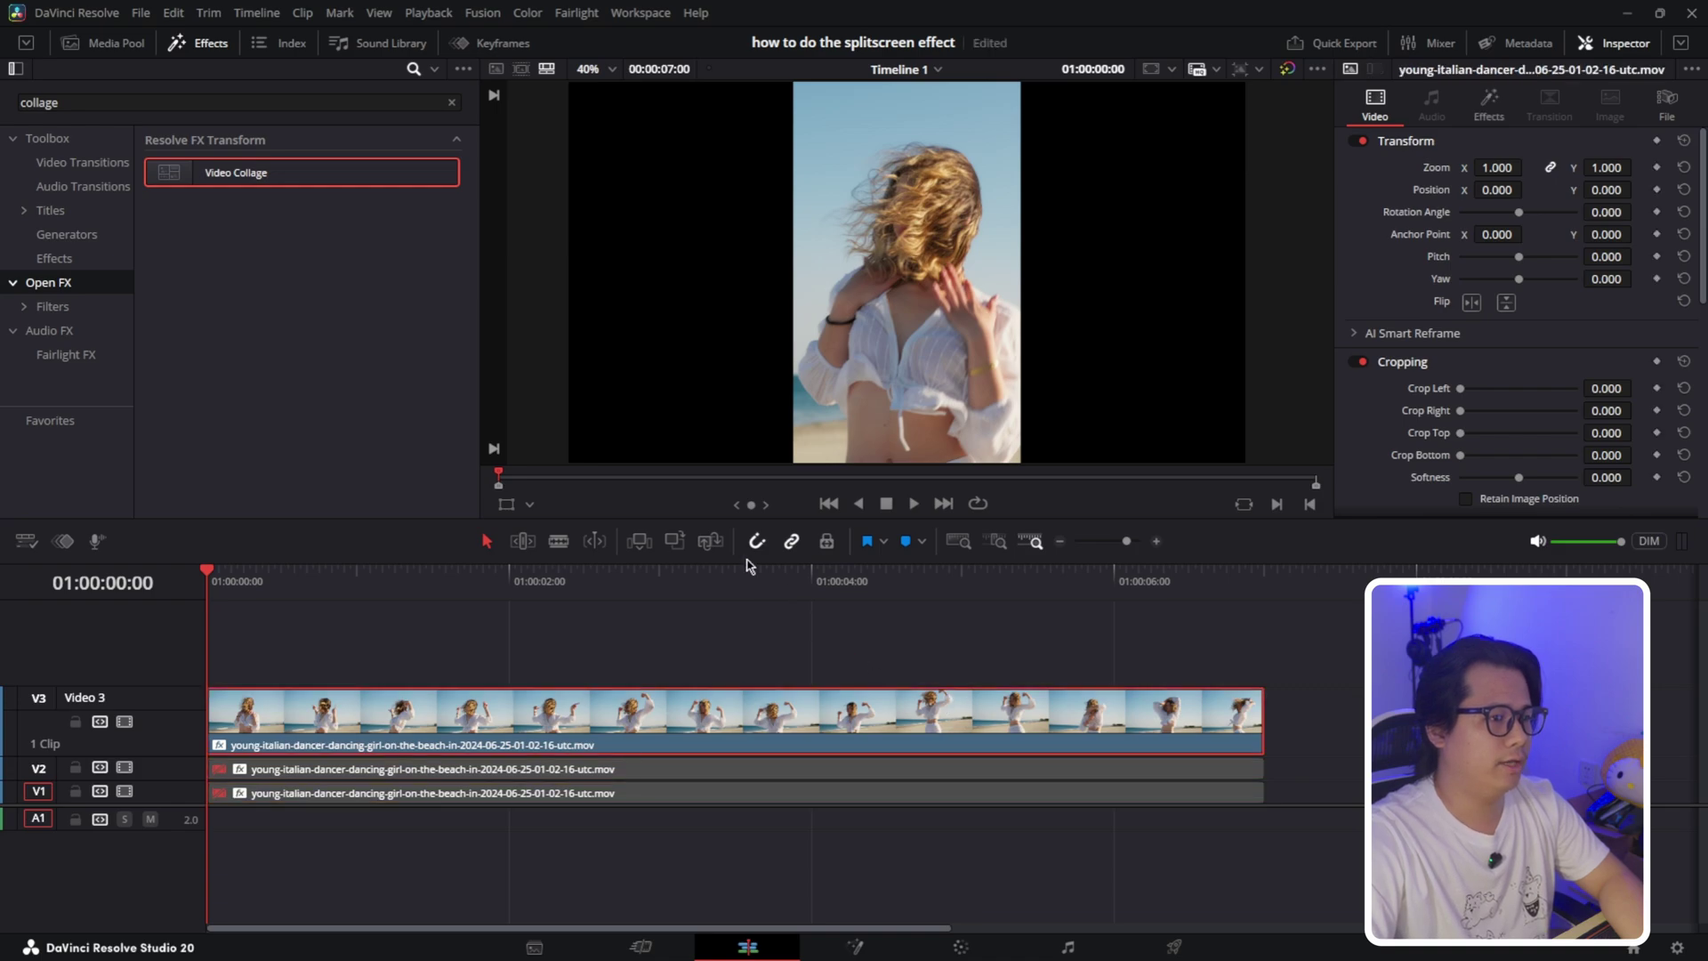
left_click_drag(285, 579, 460, 601)
Delete the Video Collage effect from the V3 clip and move the playhead to 01:00:01:22.
left_click(525, 709)
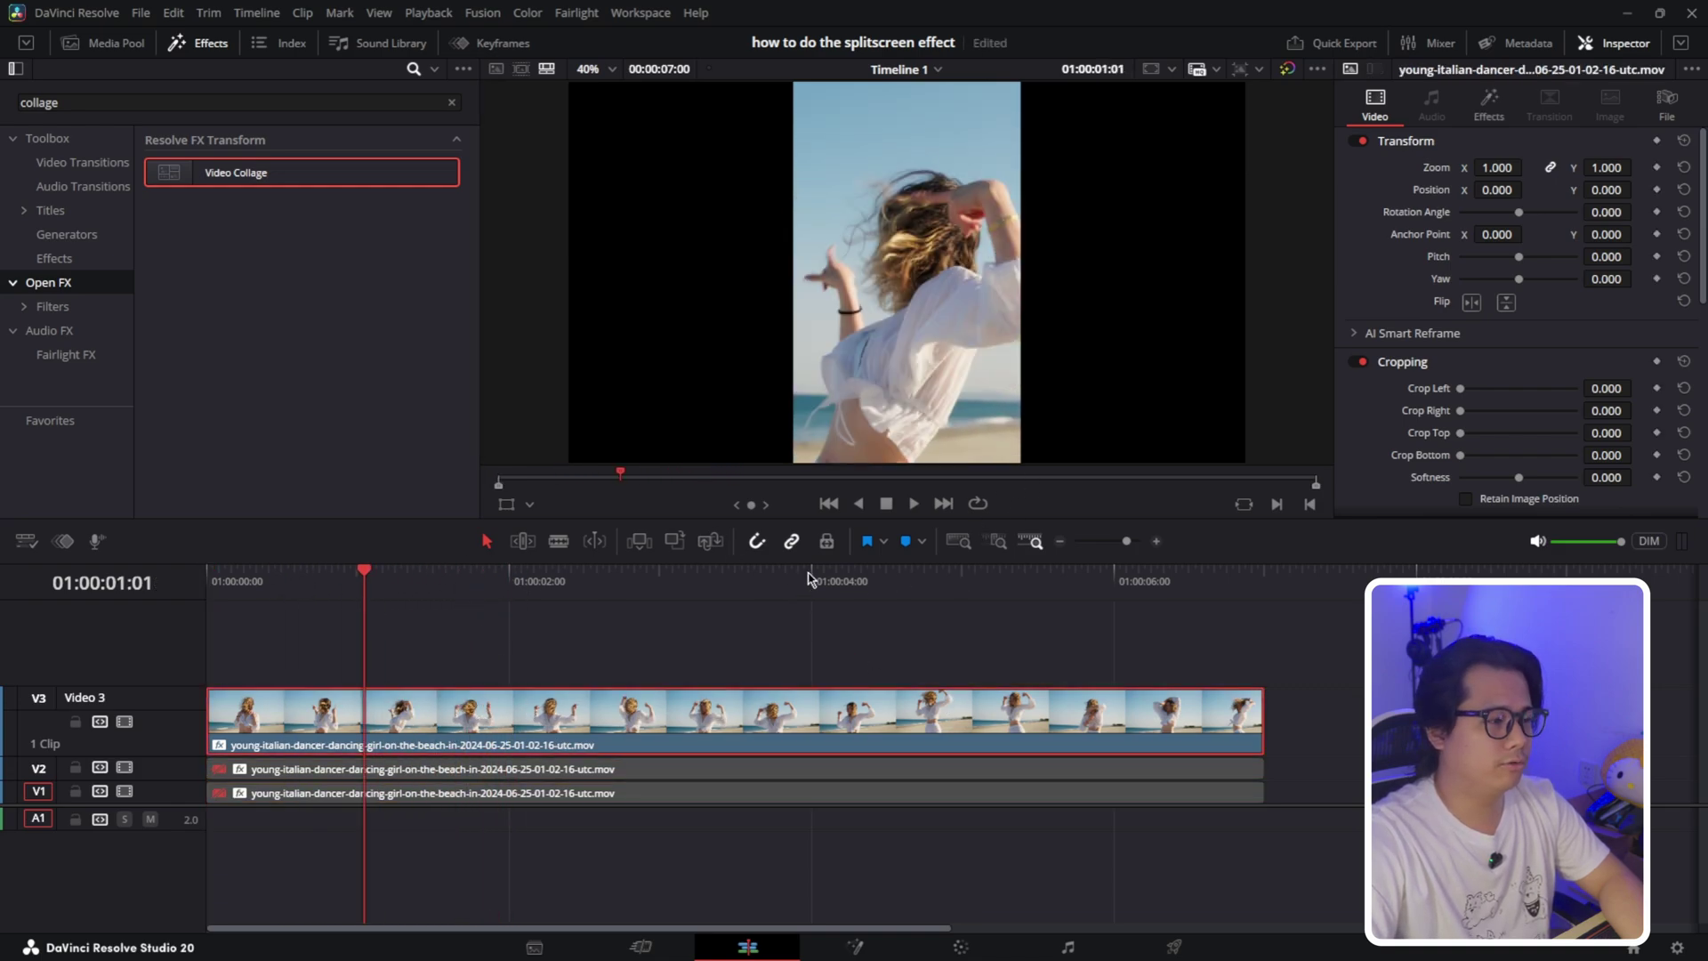
left_click(1490, 104)
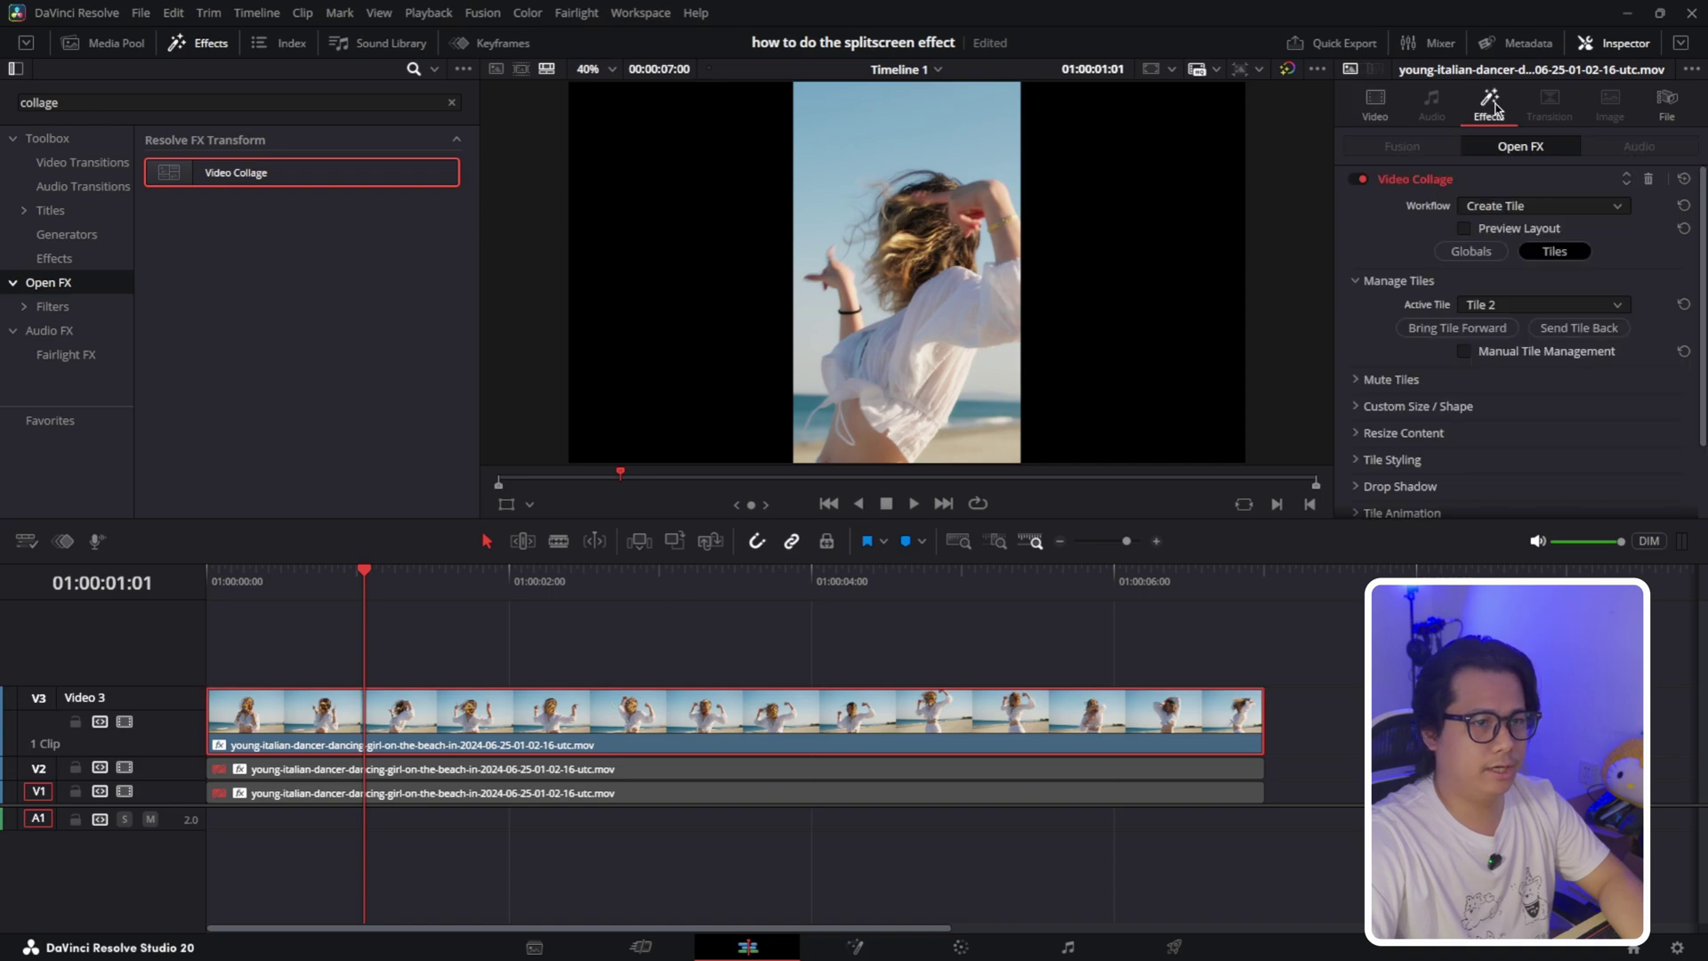
left_click(1650, 182)
left_click(502, 648)
left_click_drag(441, 583, 496, 582)
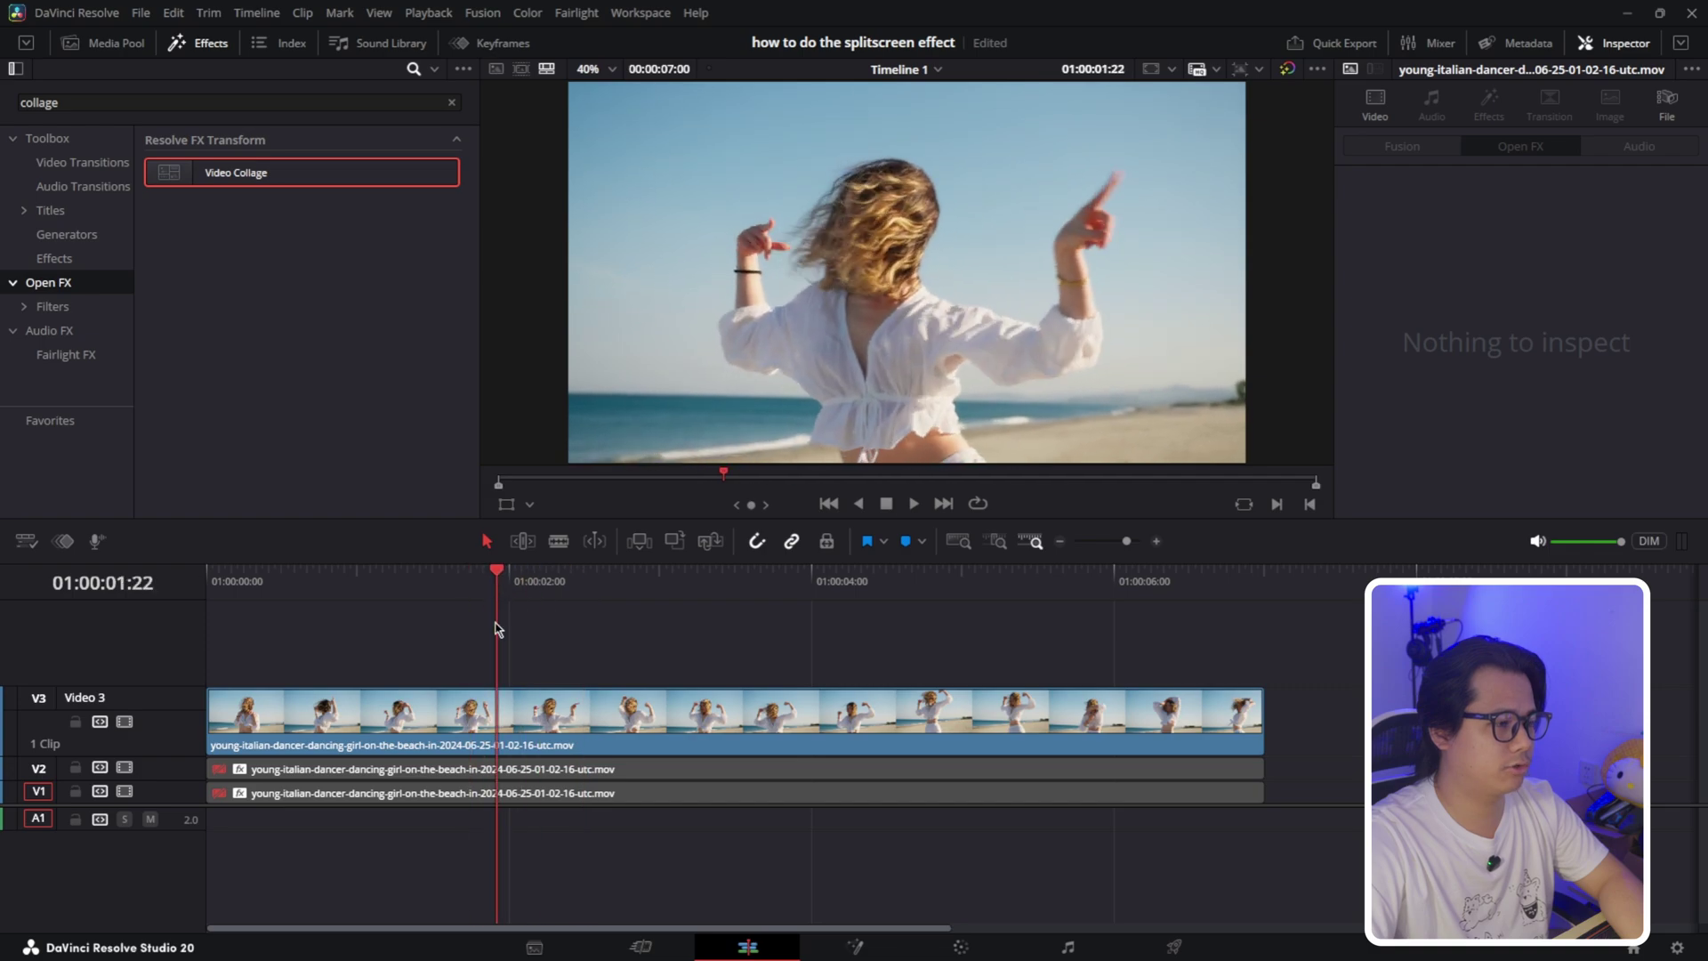
Open the V3 clip on the Color page and bring up the AI Magic Mask 2 tool.
left_click(600, 734)
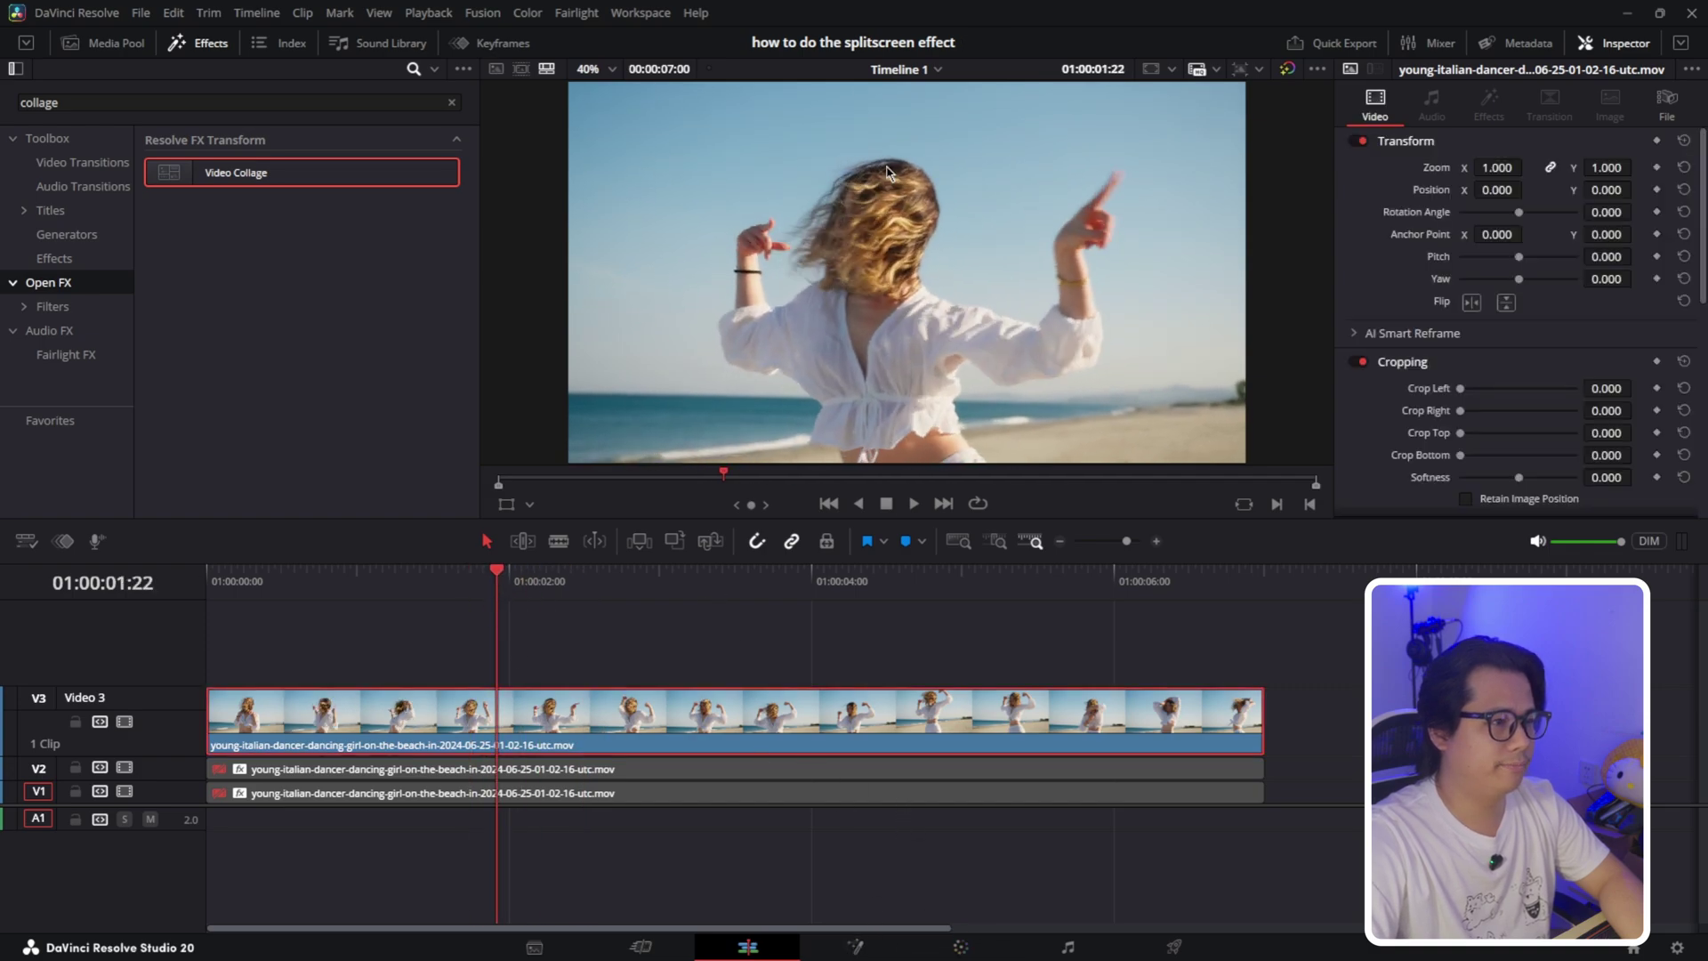
left_click(974, 950)
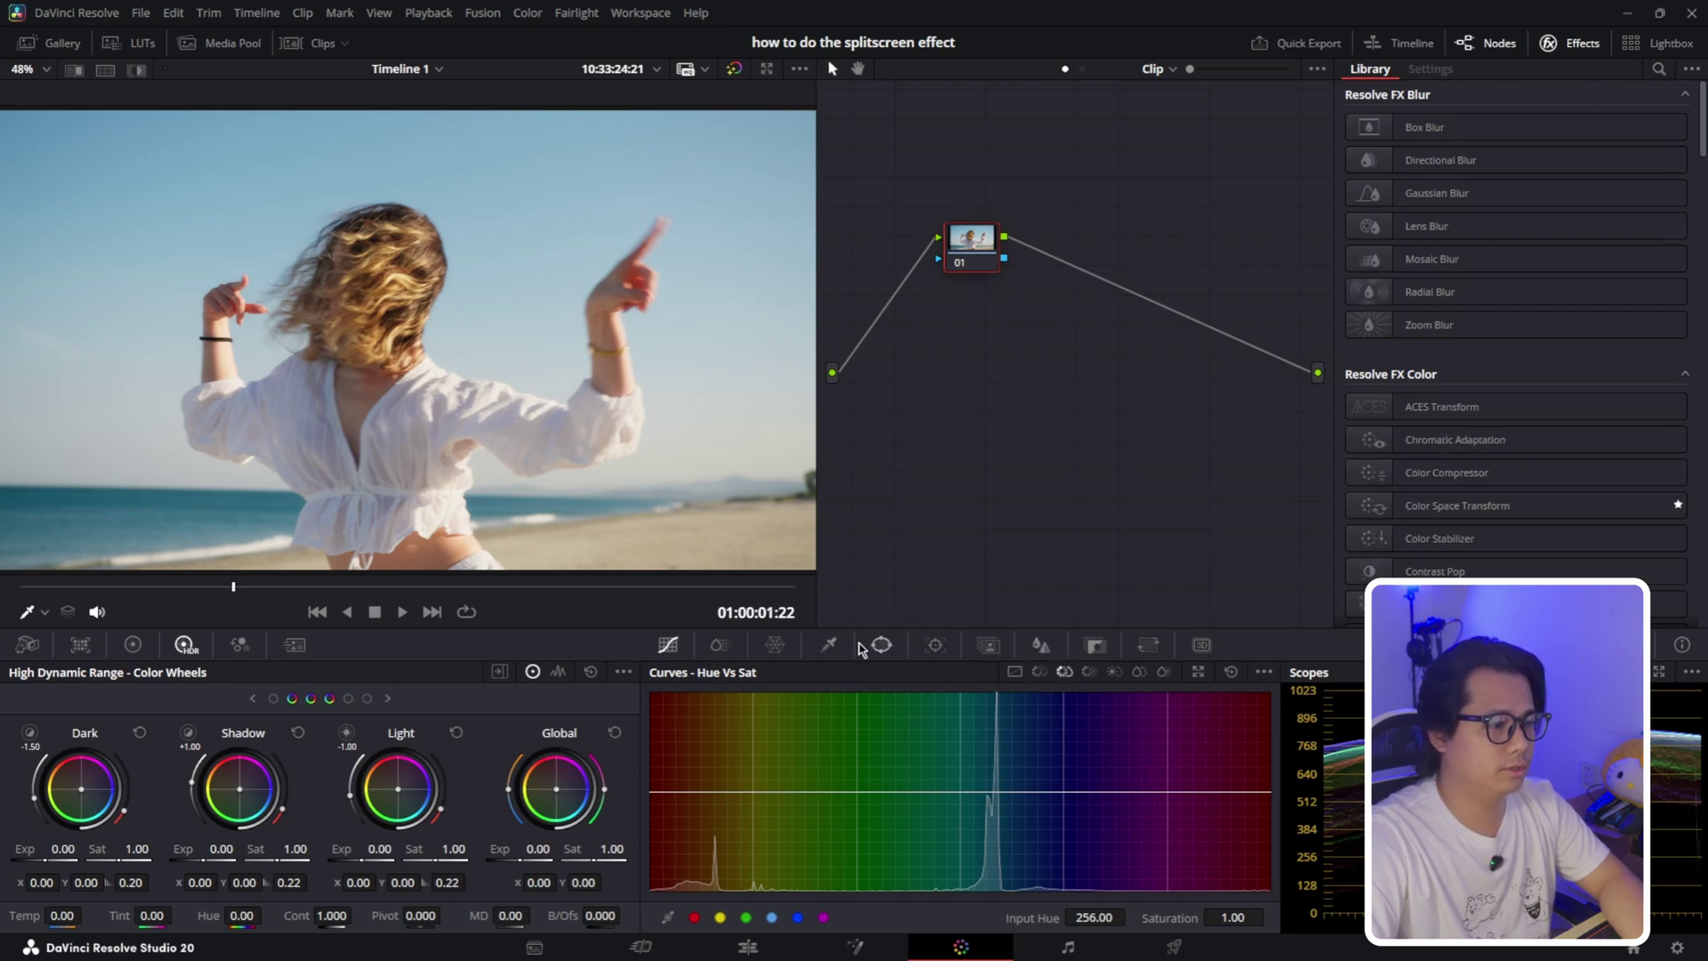
left_click(881, 645)
left_click(989, 645)
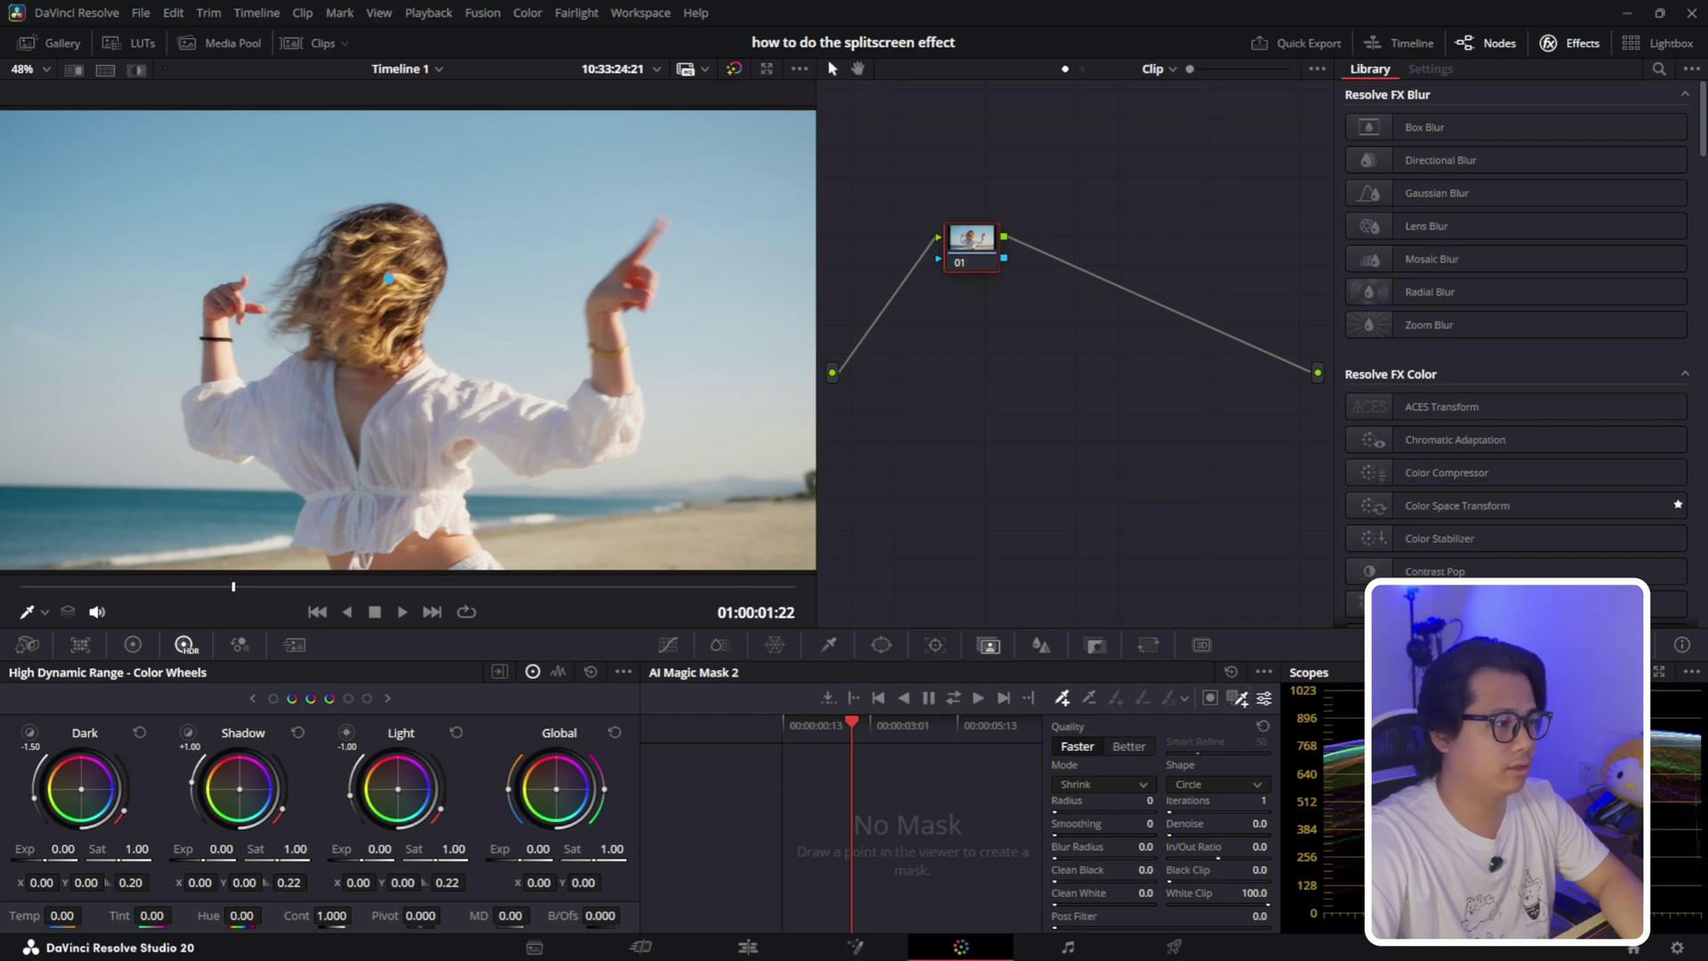
Mask the dancer with two Magic Mask points and the overlay shown, and track the mask forward and backward through the clip.
left_click(1236, 699)
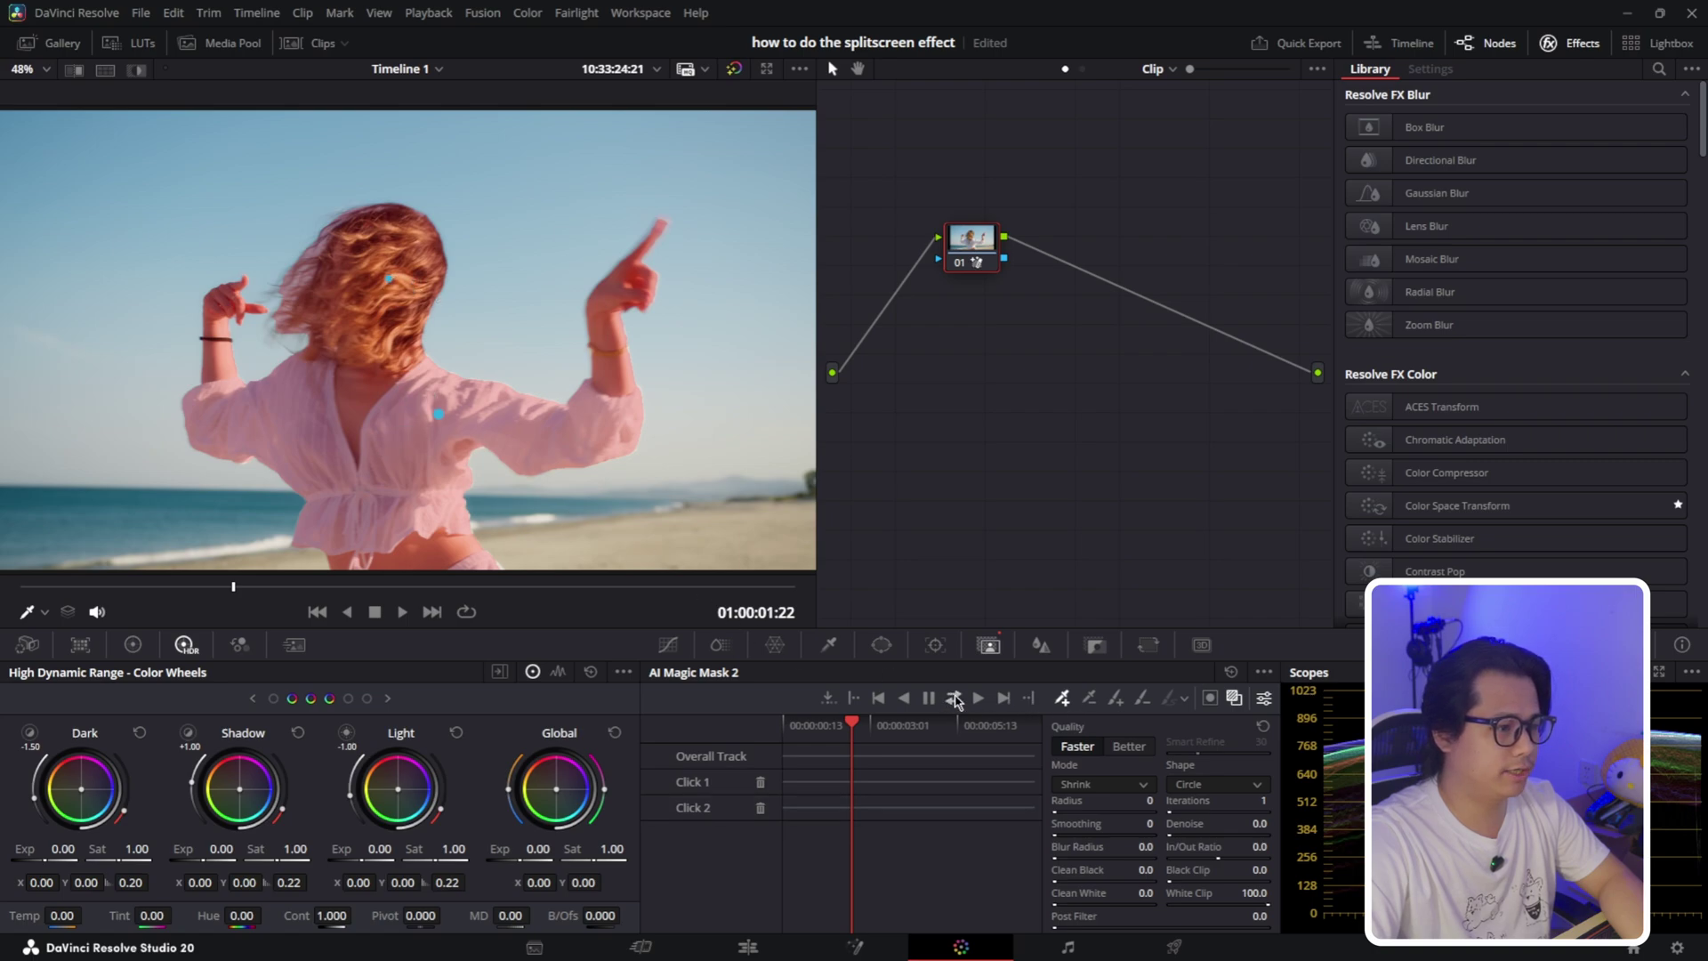
left_click(953, 697)
left_click_drag(240, 370, 892, 406)
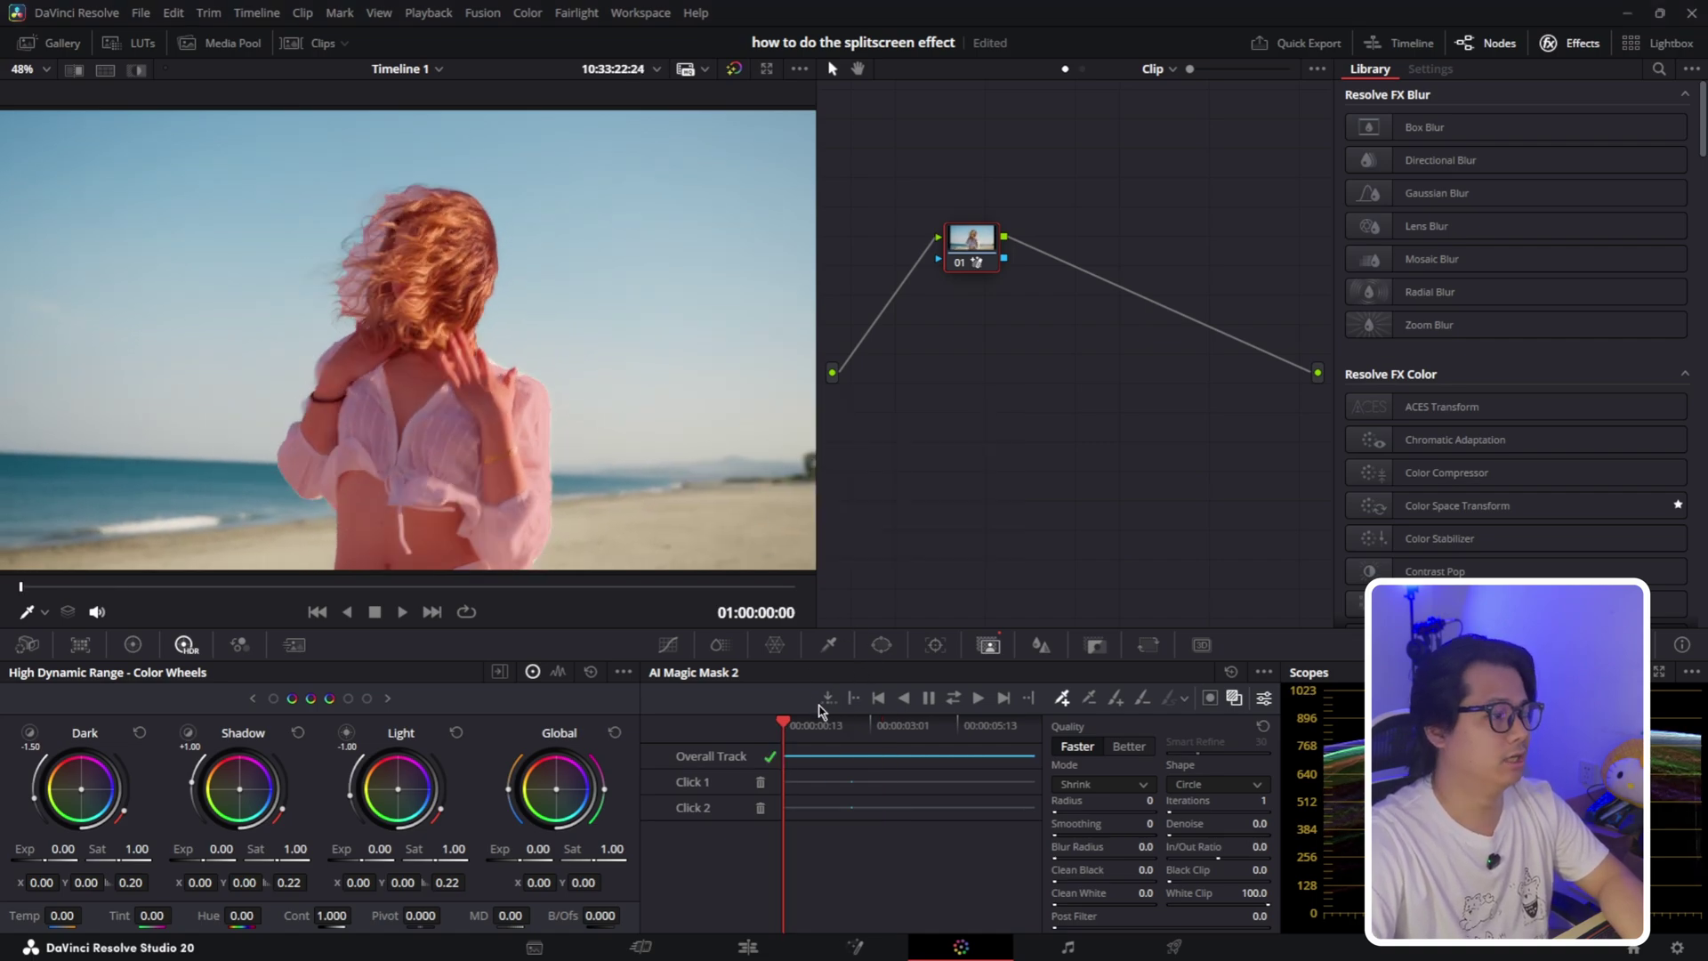
left_click_drag(827, 728, 866, 732)
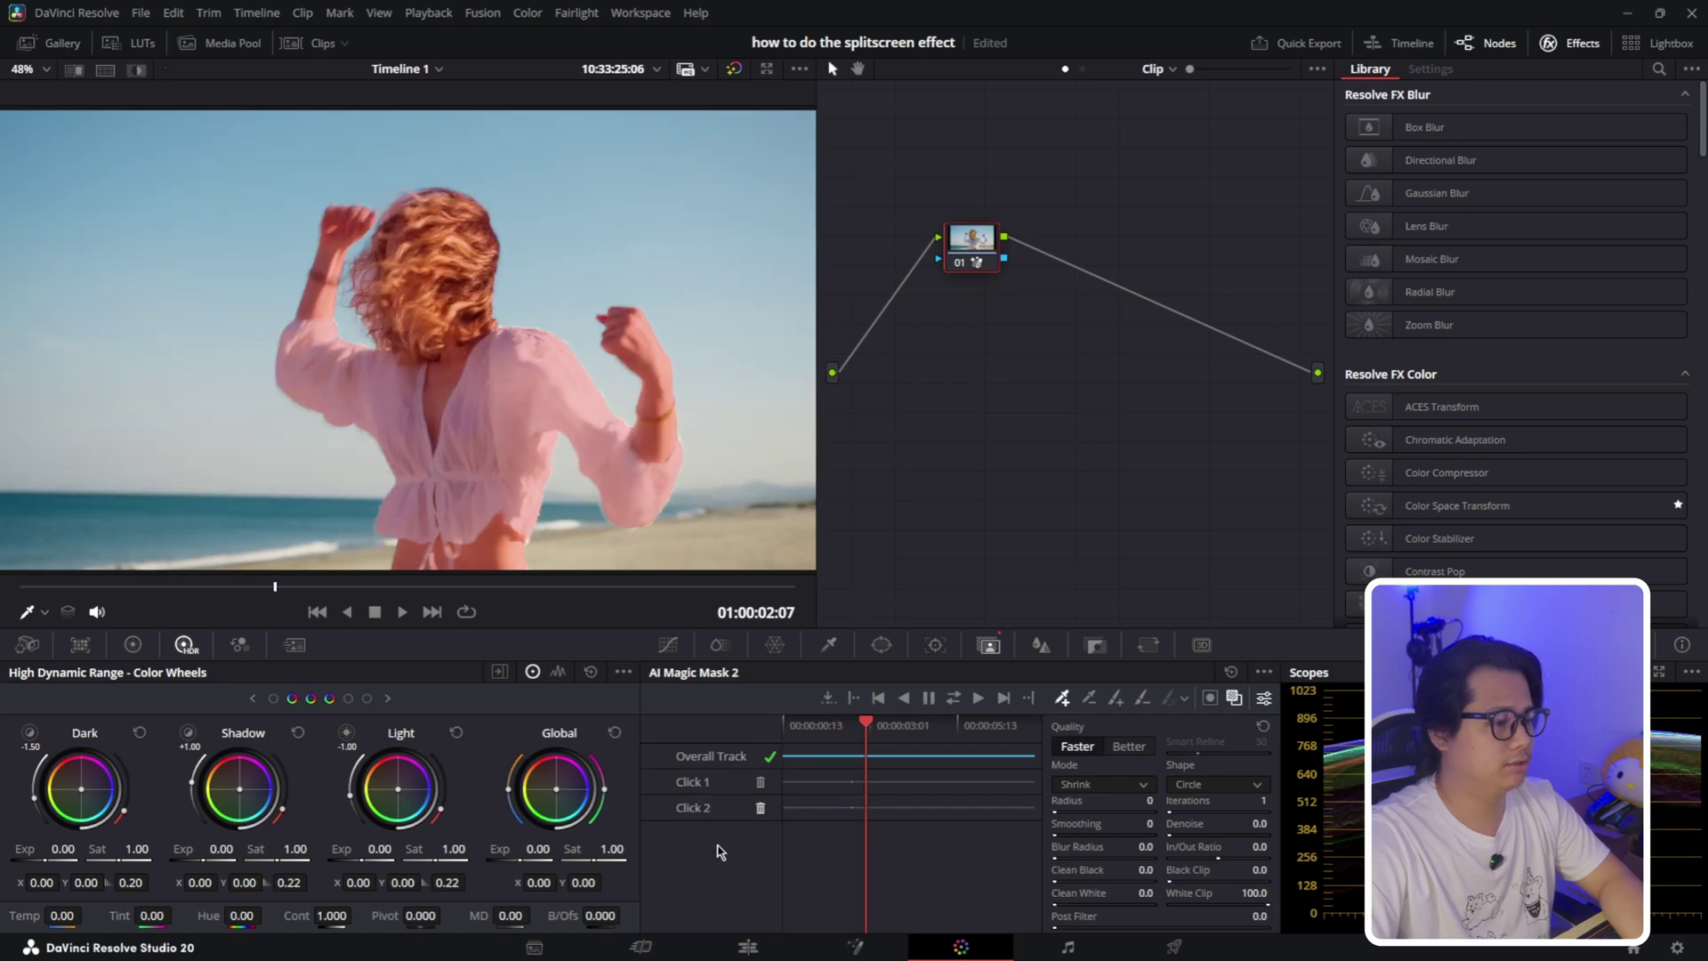
Add an alpha output to the node graph, connect node 01's mask output to it, and hide the mask overlay.
left_click(750, 948)
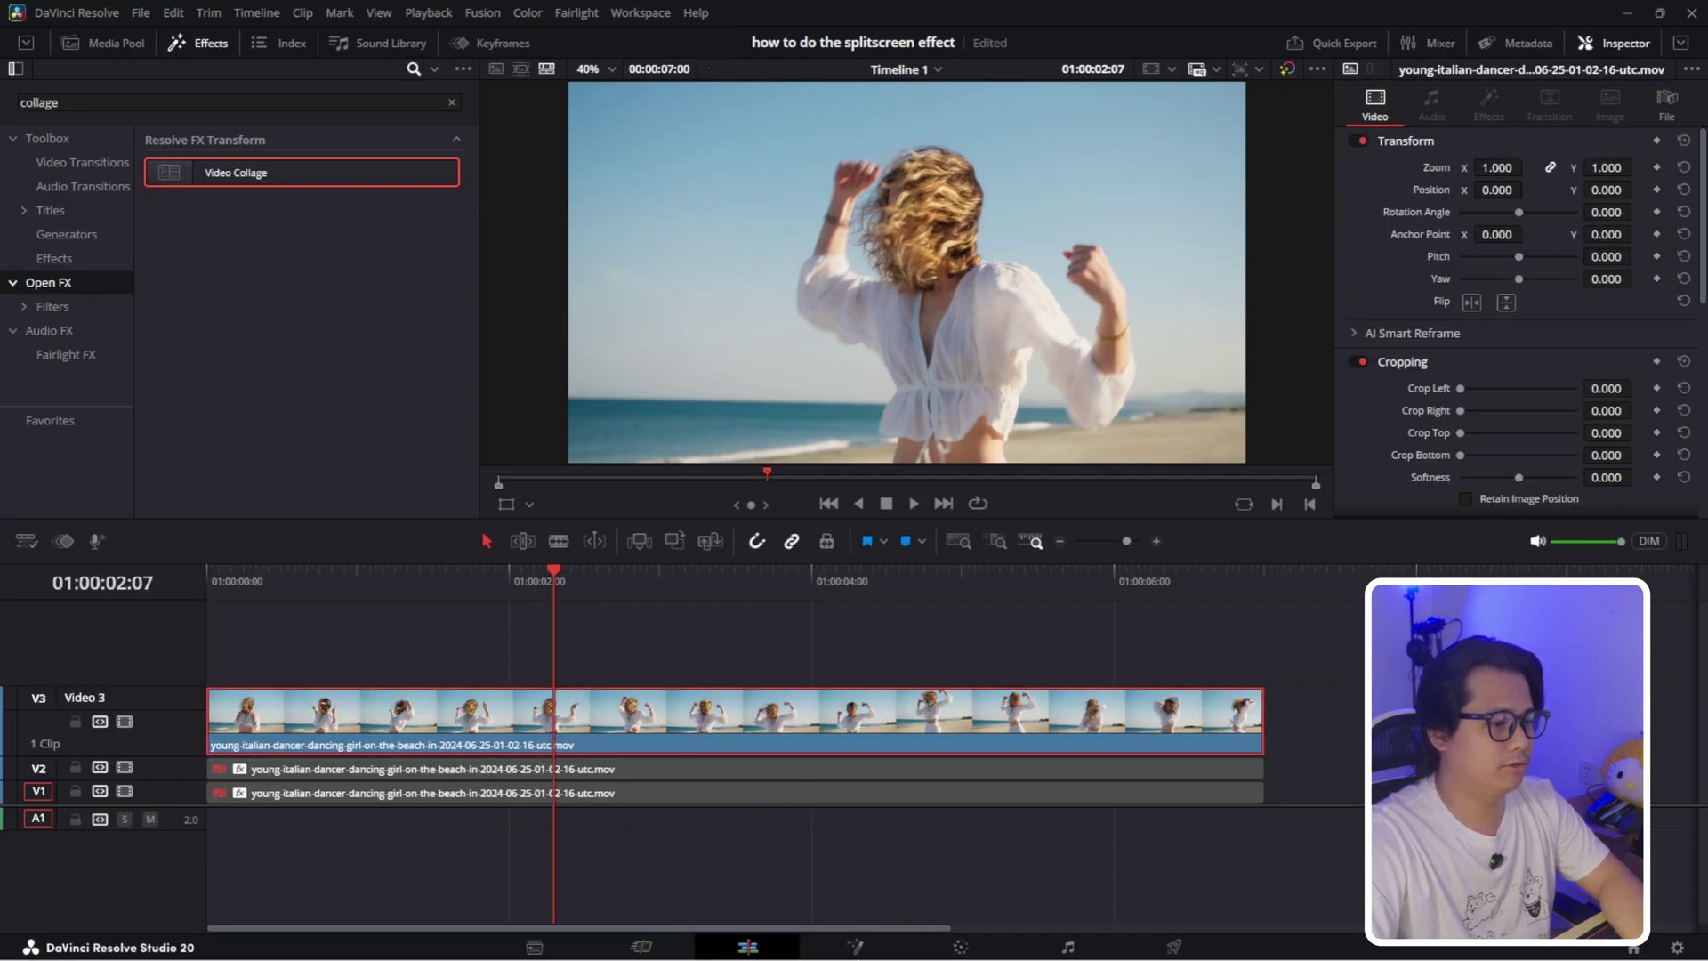
left_click(961, 948)
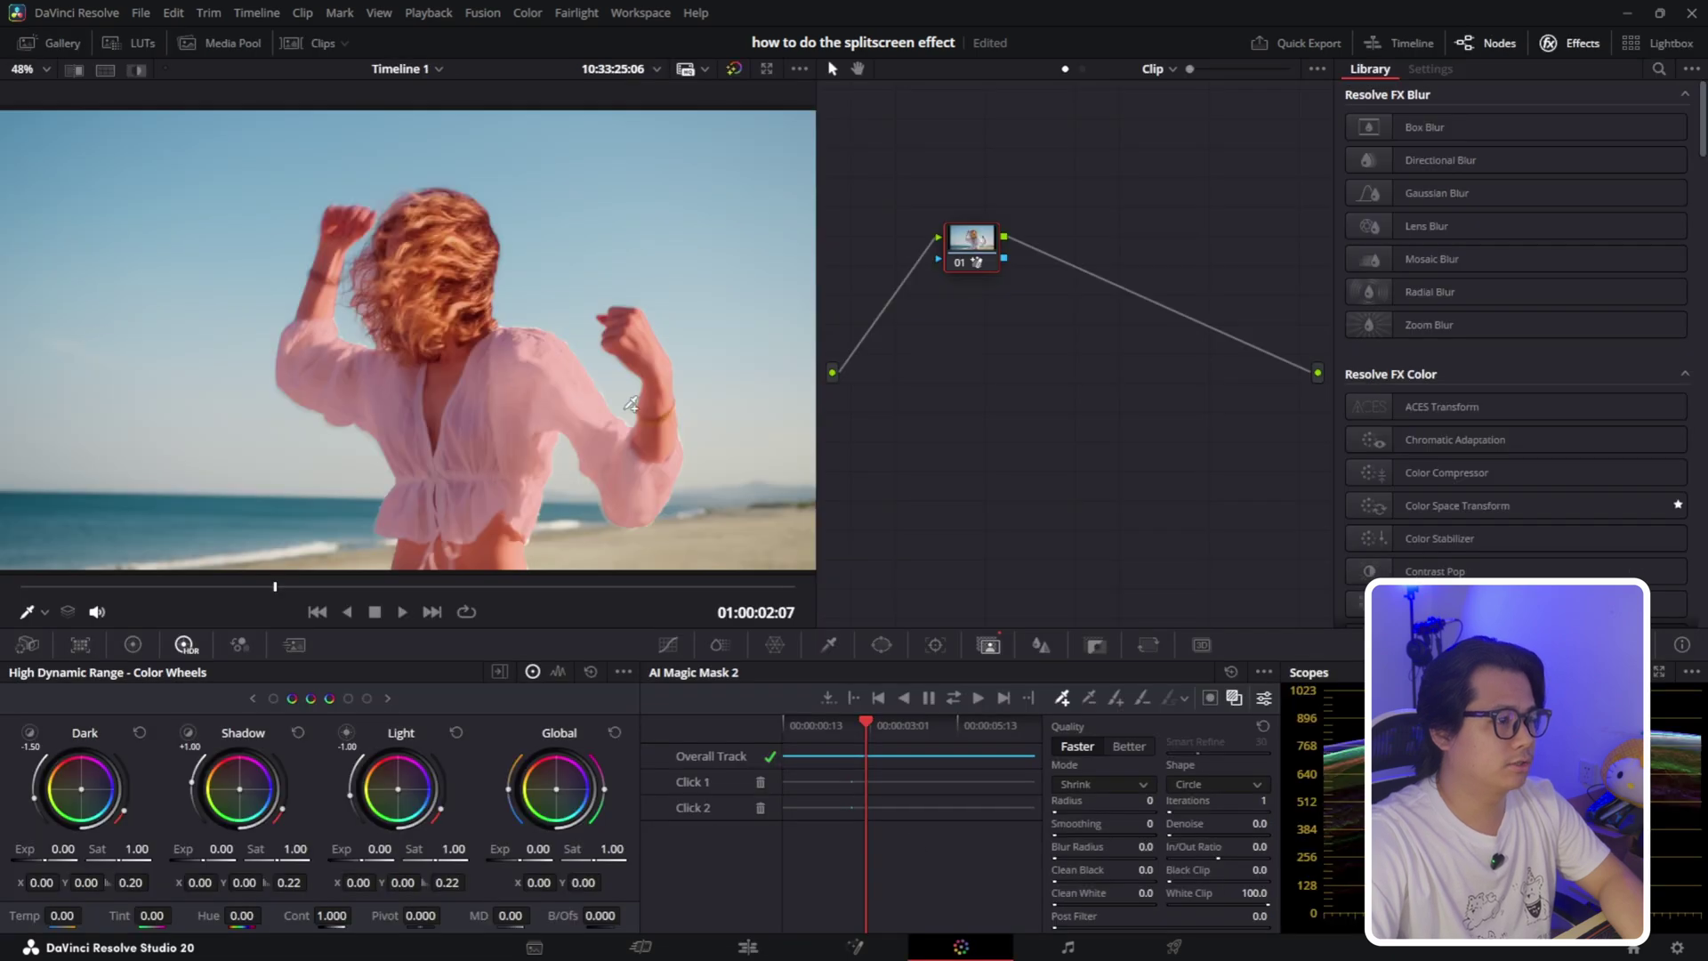
right_click(1025, 413)
left_click(1152, 503)
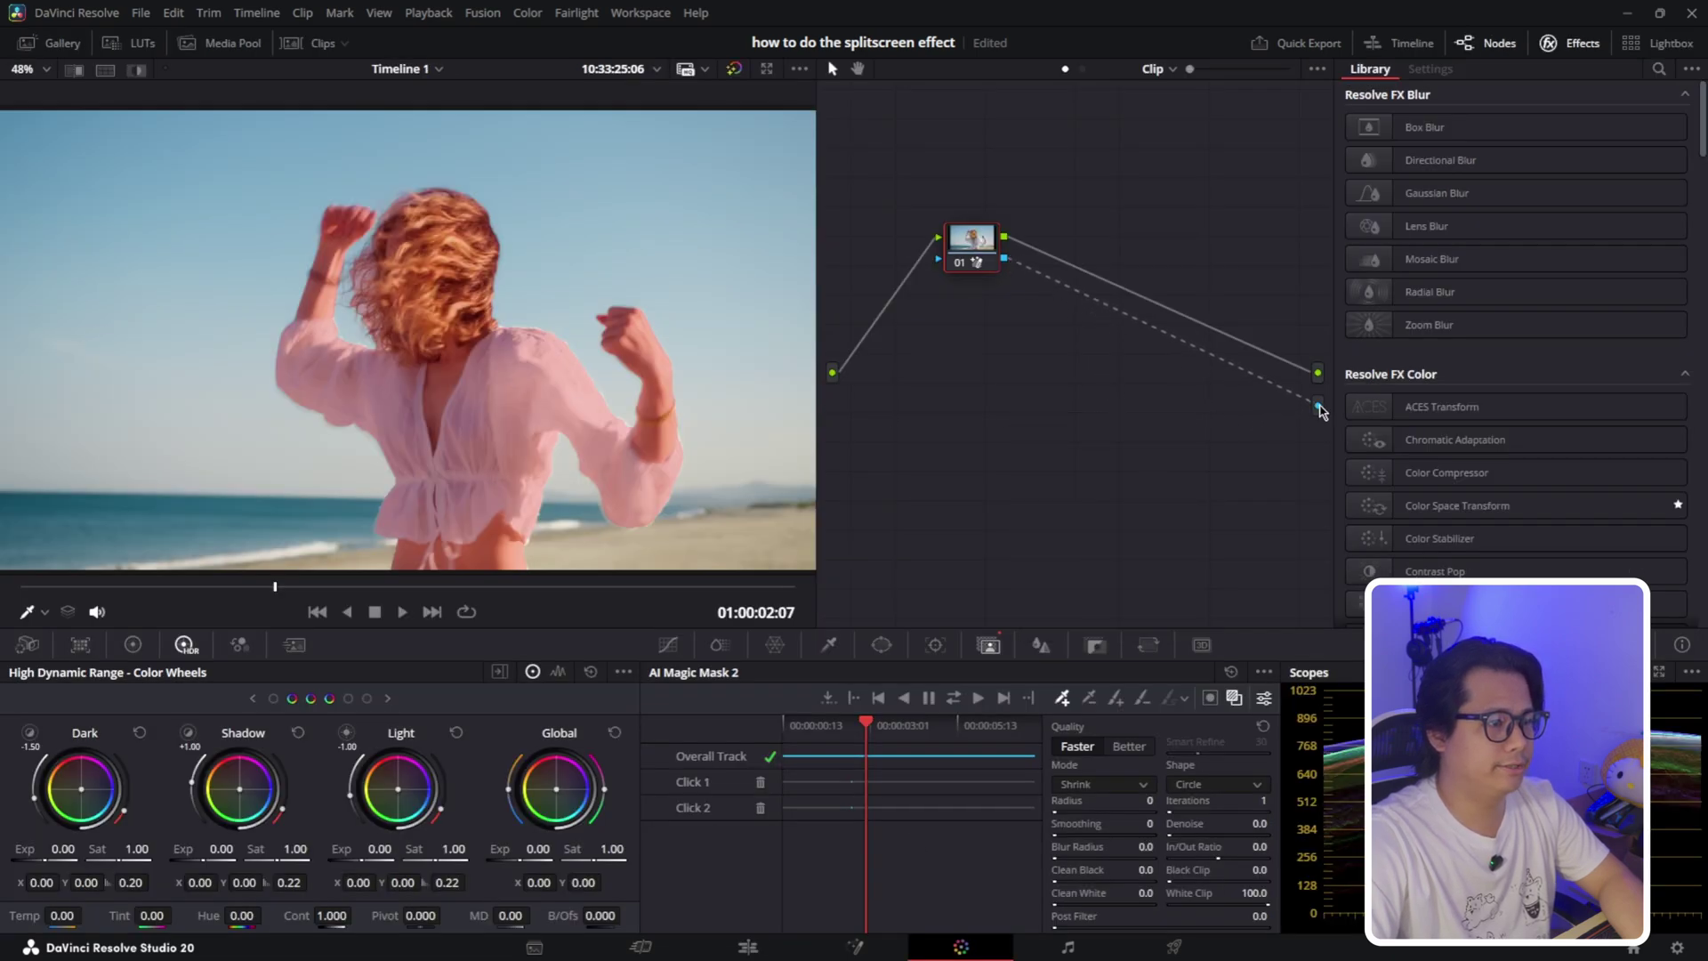
left_click(1232, 700)
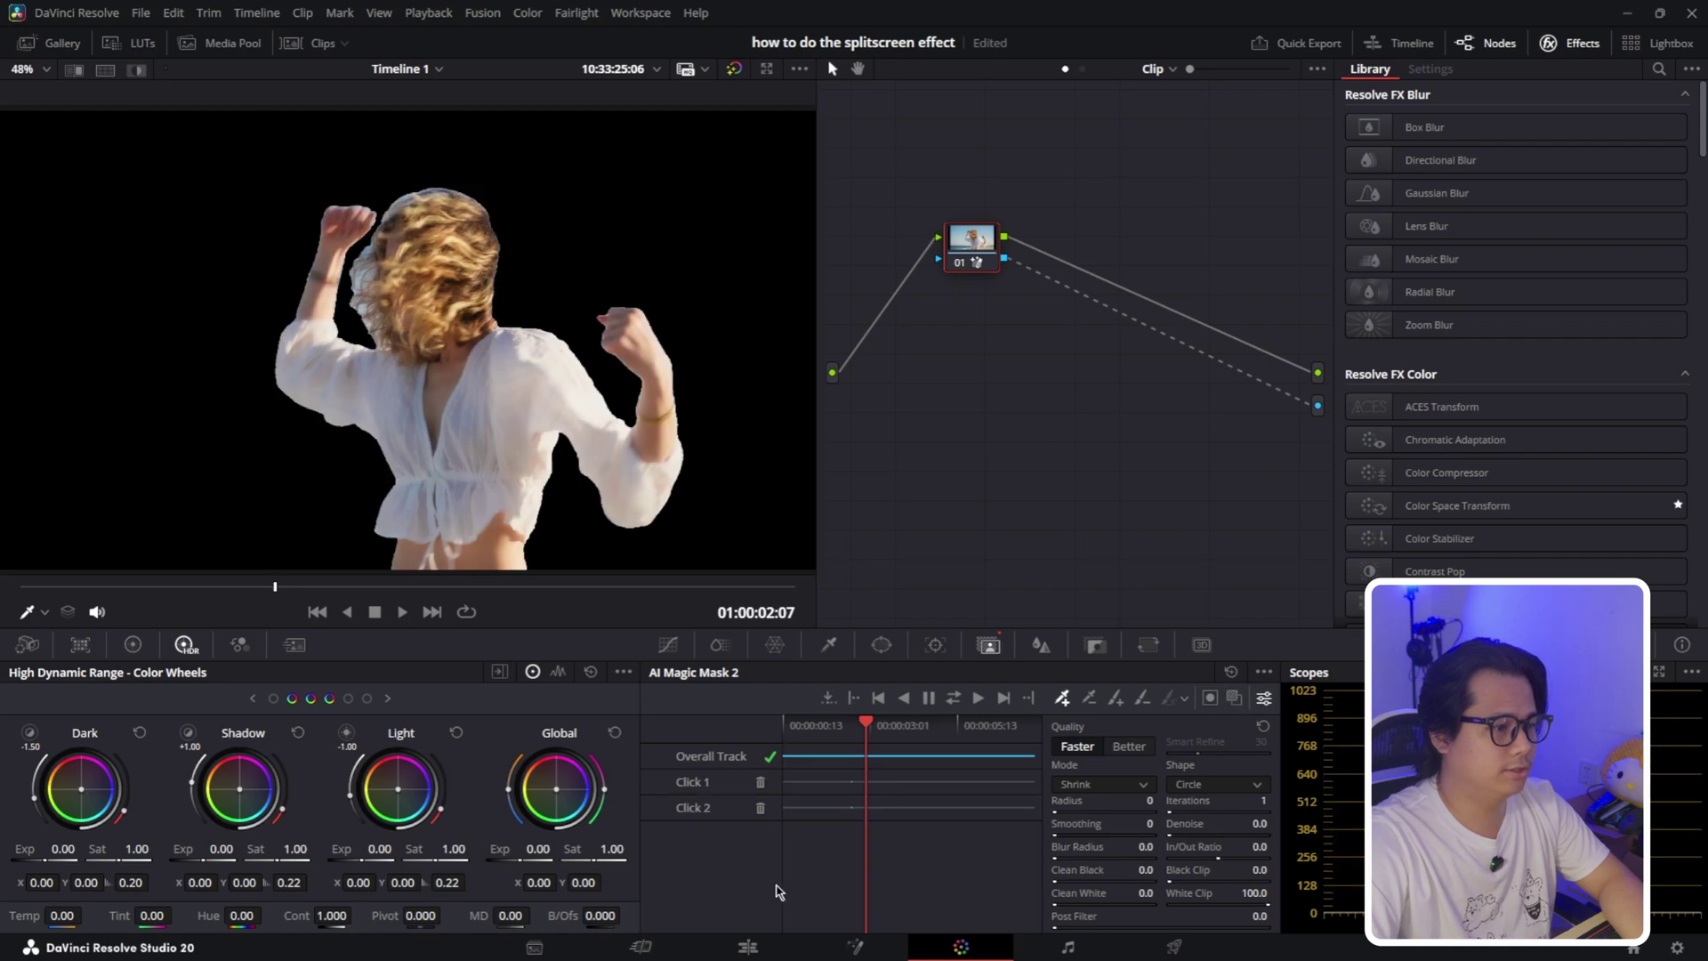
Return to the Edit page and play the masked V3 clip from the start of the timeline.
left_click(779, 946)
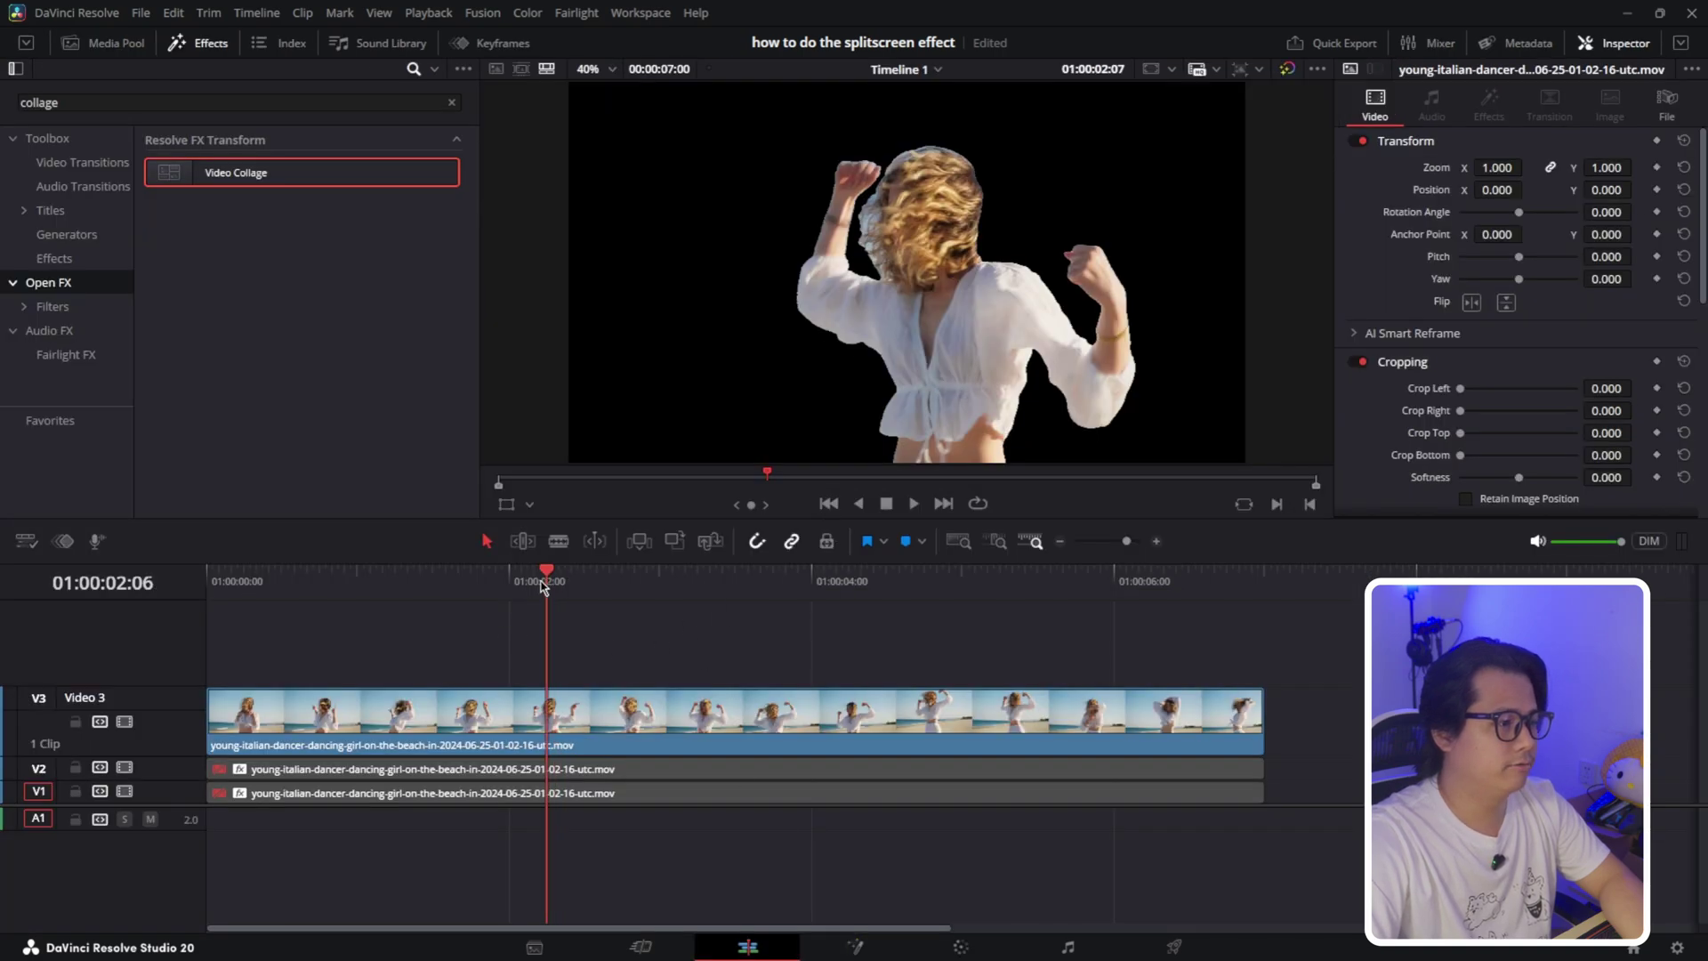
key("Home")
key("space")
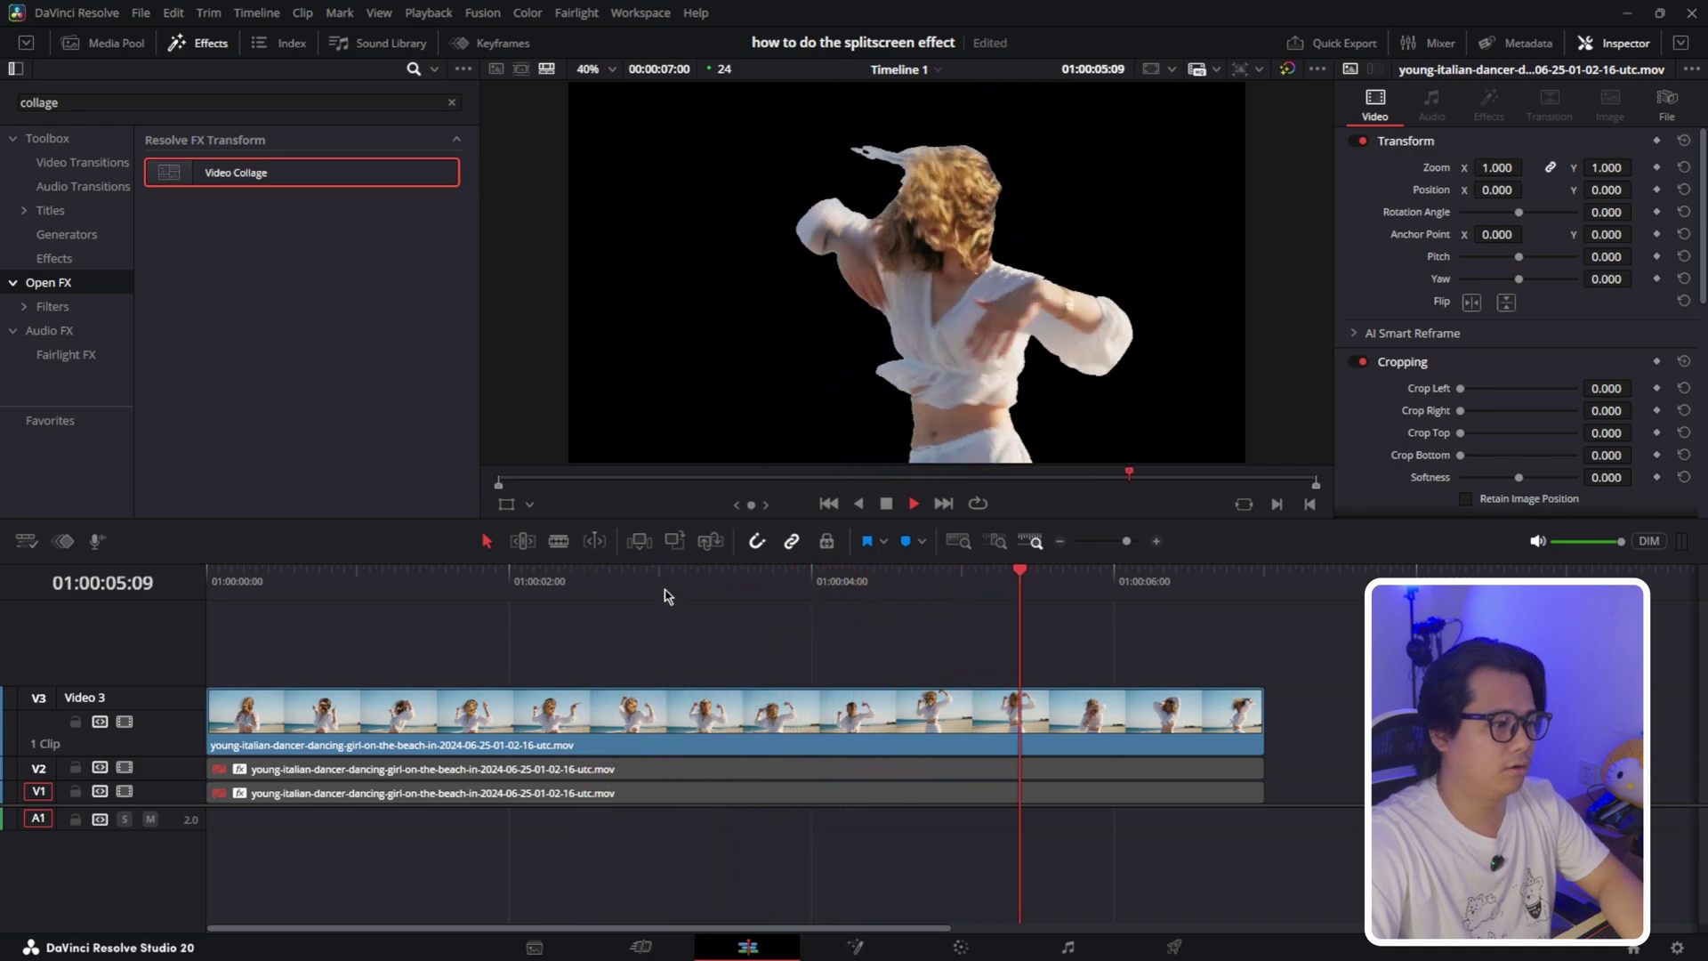
key("space")
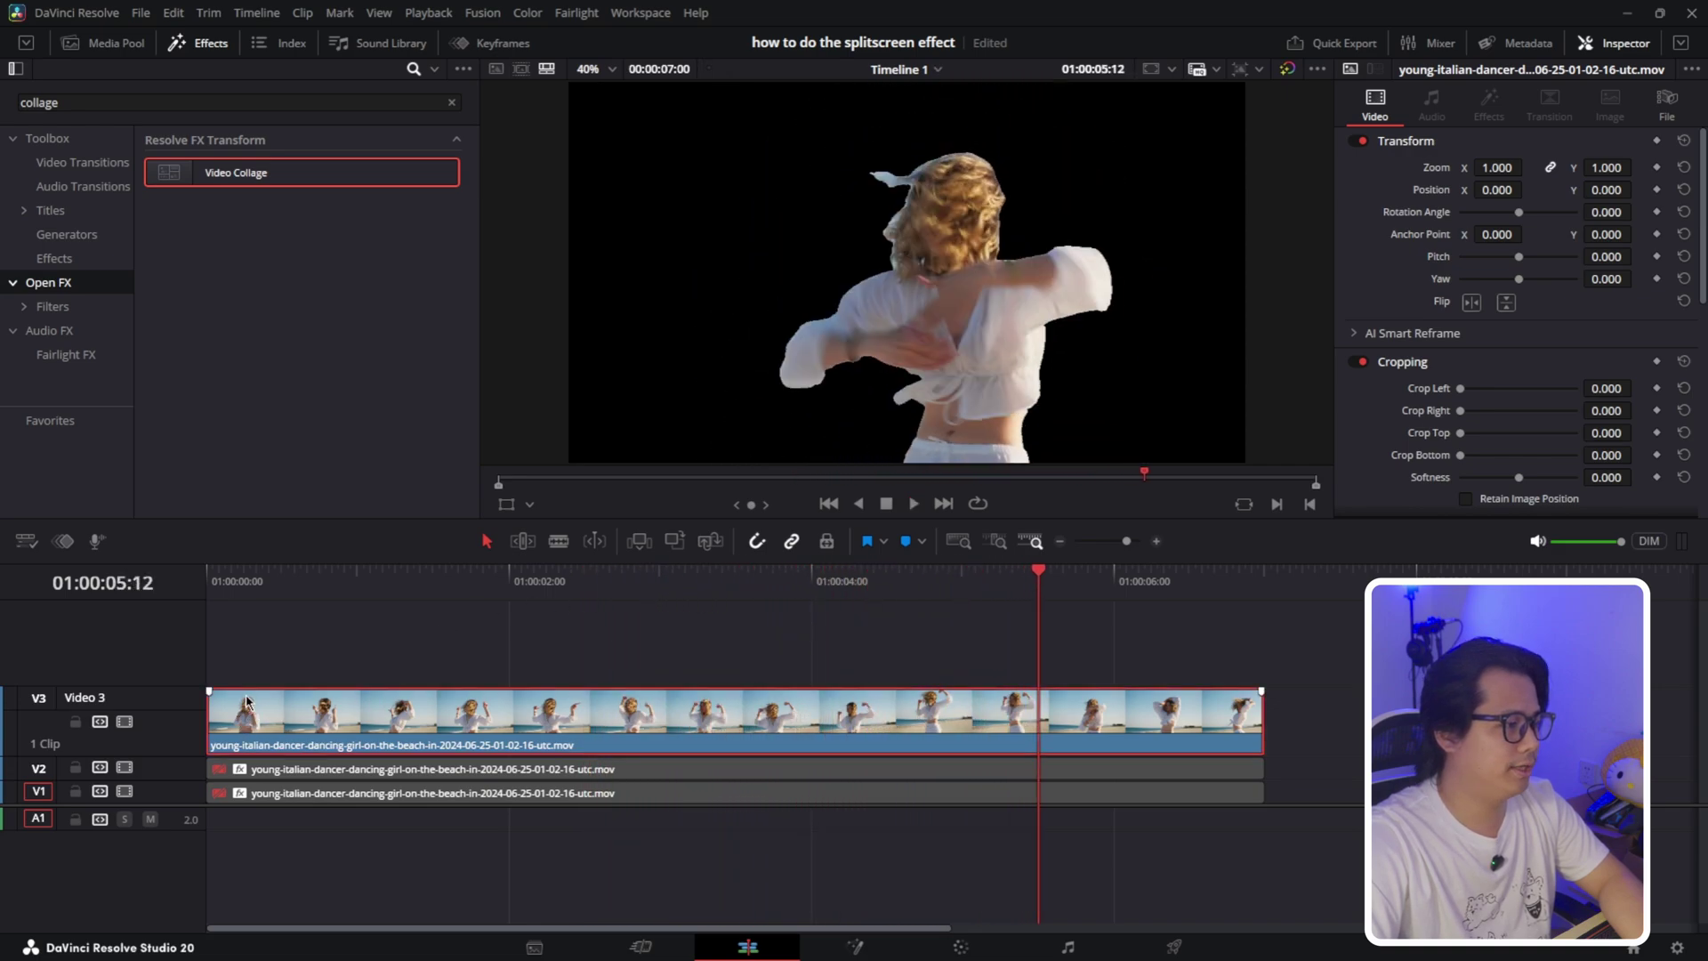
Duplicate the V3 clip onto V4 as a disabled copy and disconnect the V3 clip's mask from its alpha output on the Color page.
left_click_drag(253, 711, 236, 667)
left_click(703, 707)
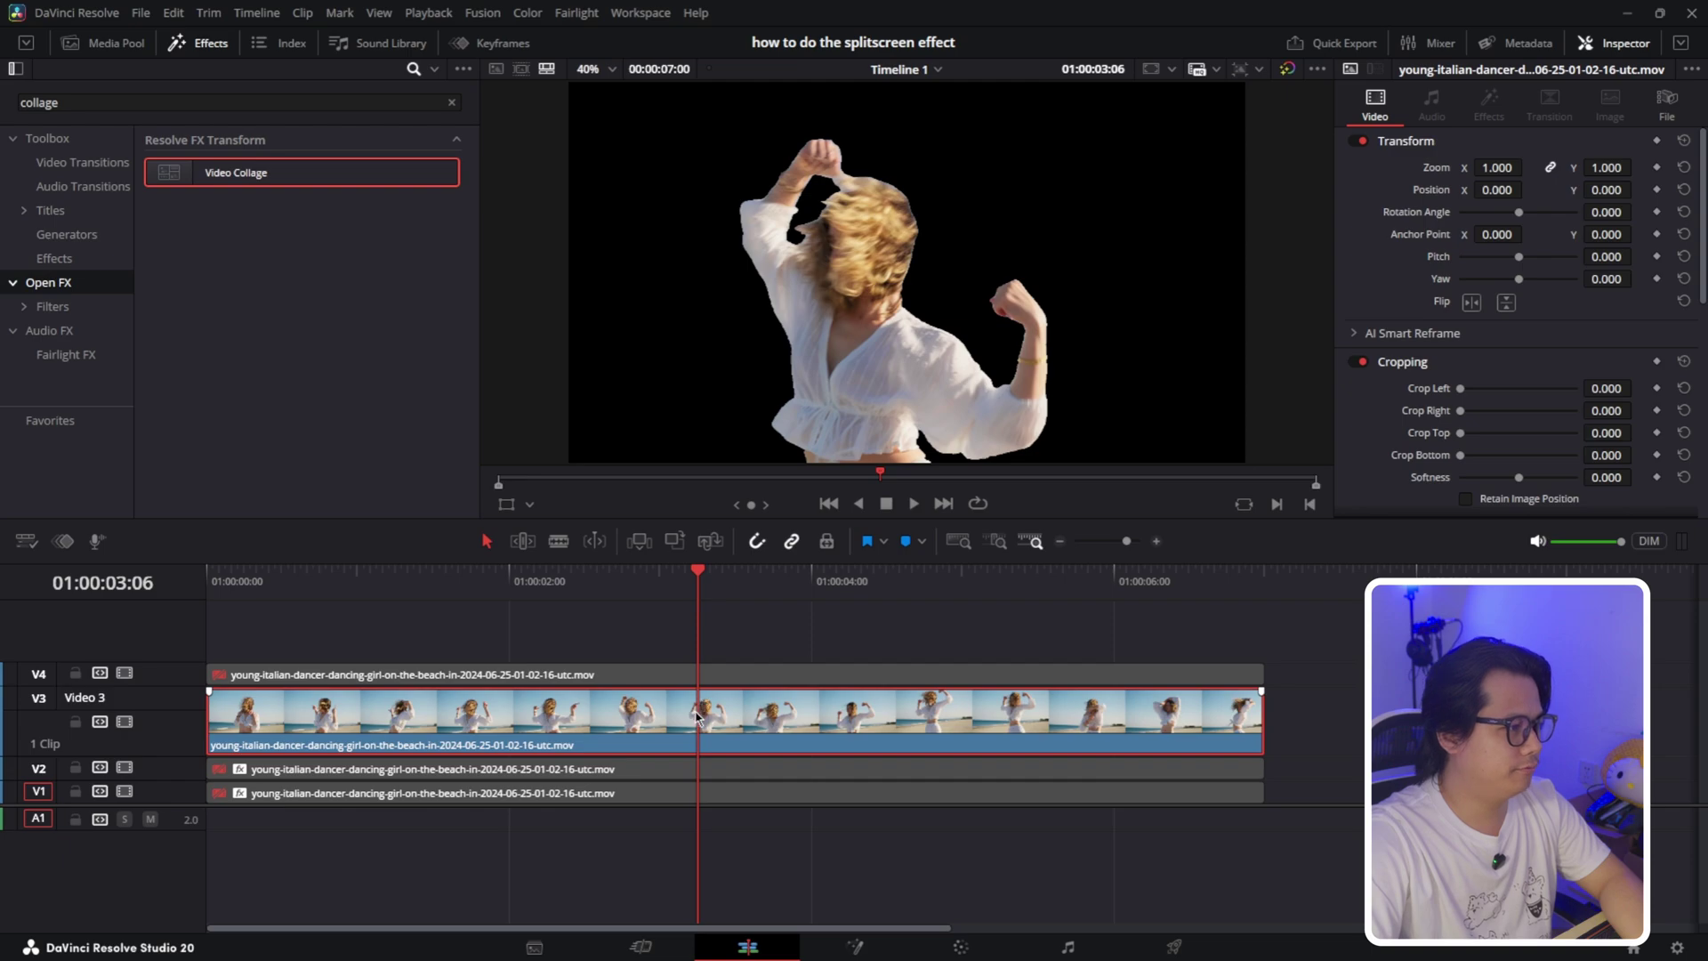
left_click(966, 949)
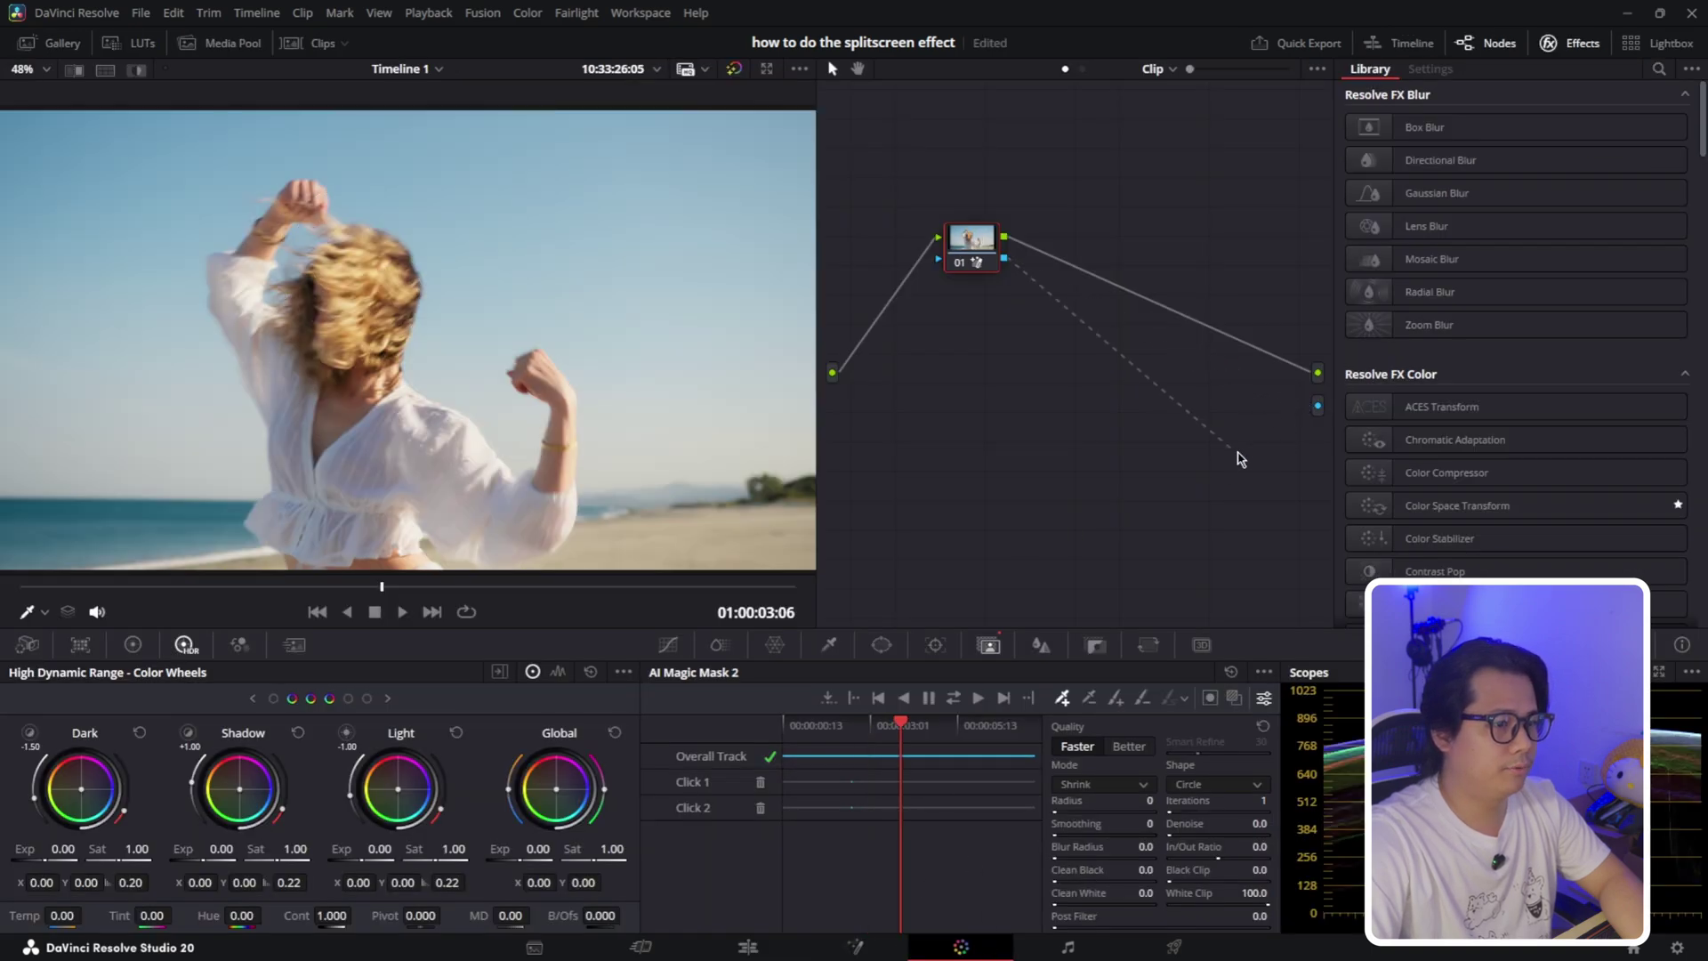
left_click(748, 948)
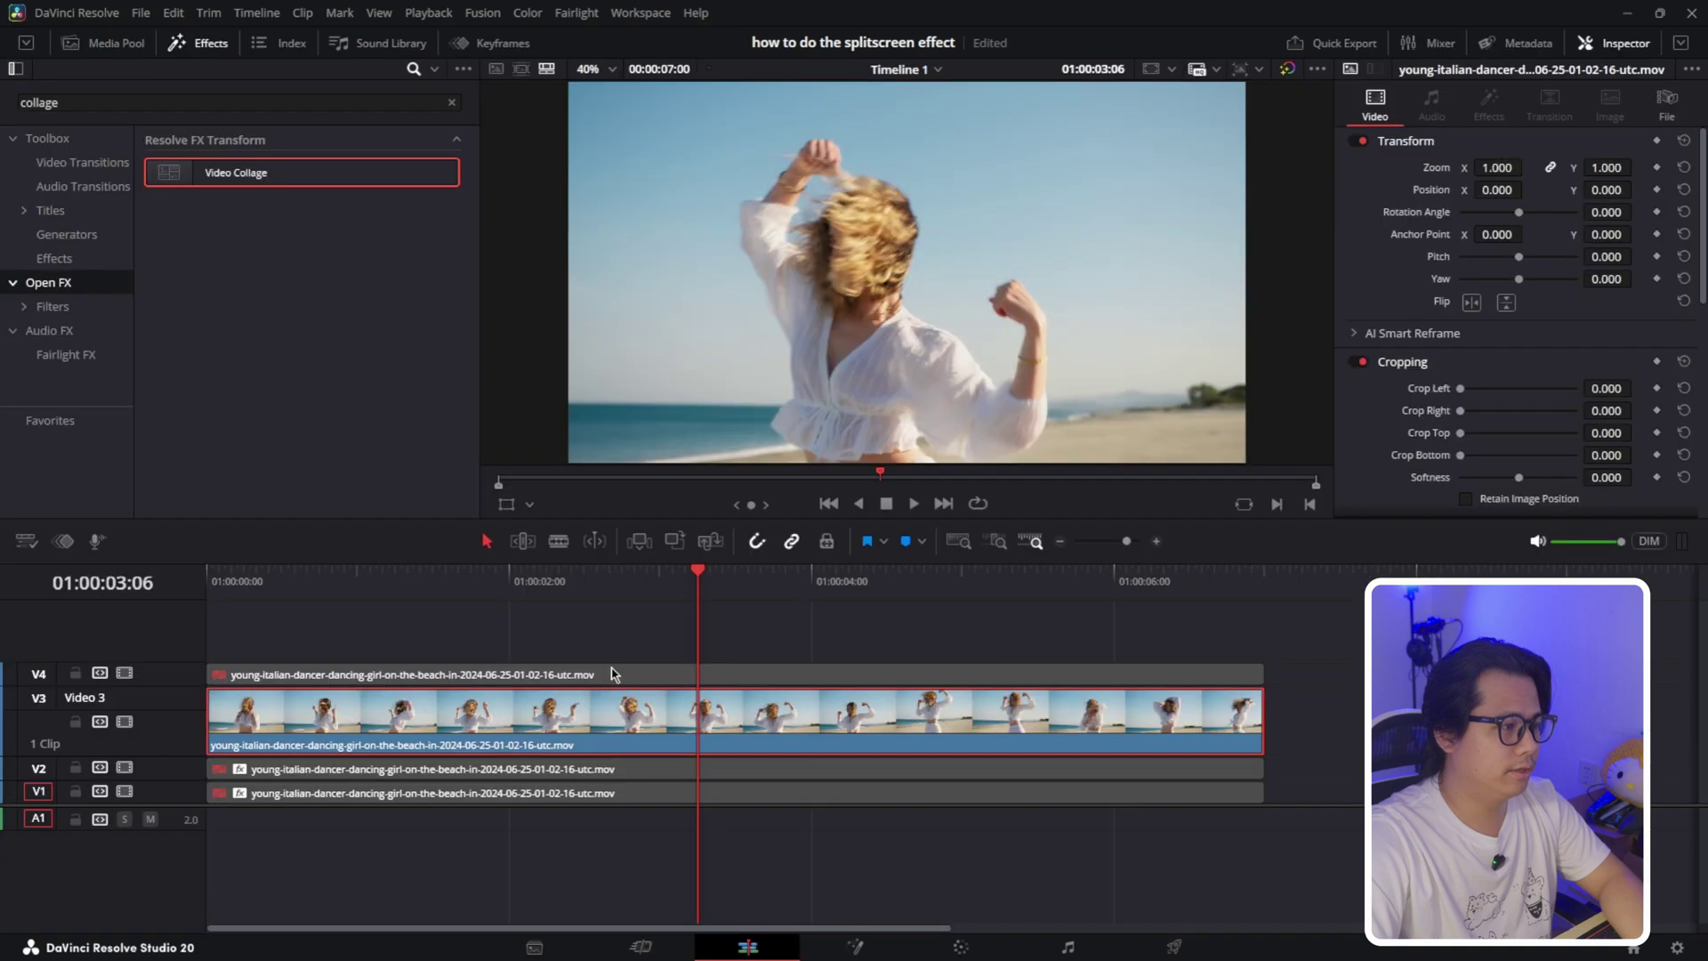
Enable the V4 copy in place of the V3 clip and track its Magic Mask forward and backward on the Color page.
left_click(611, 673)
key("shift+6")
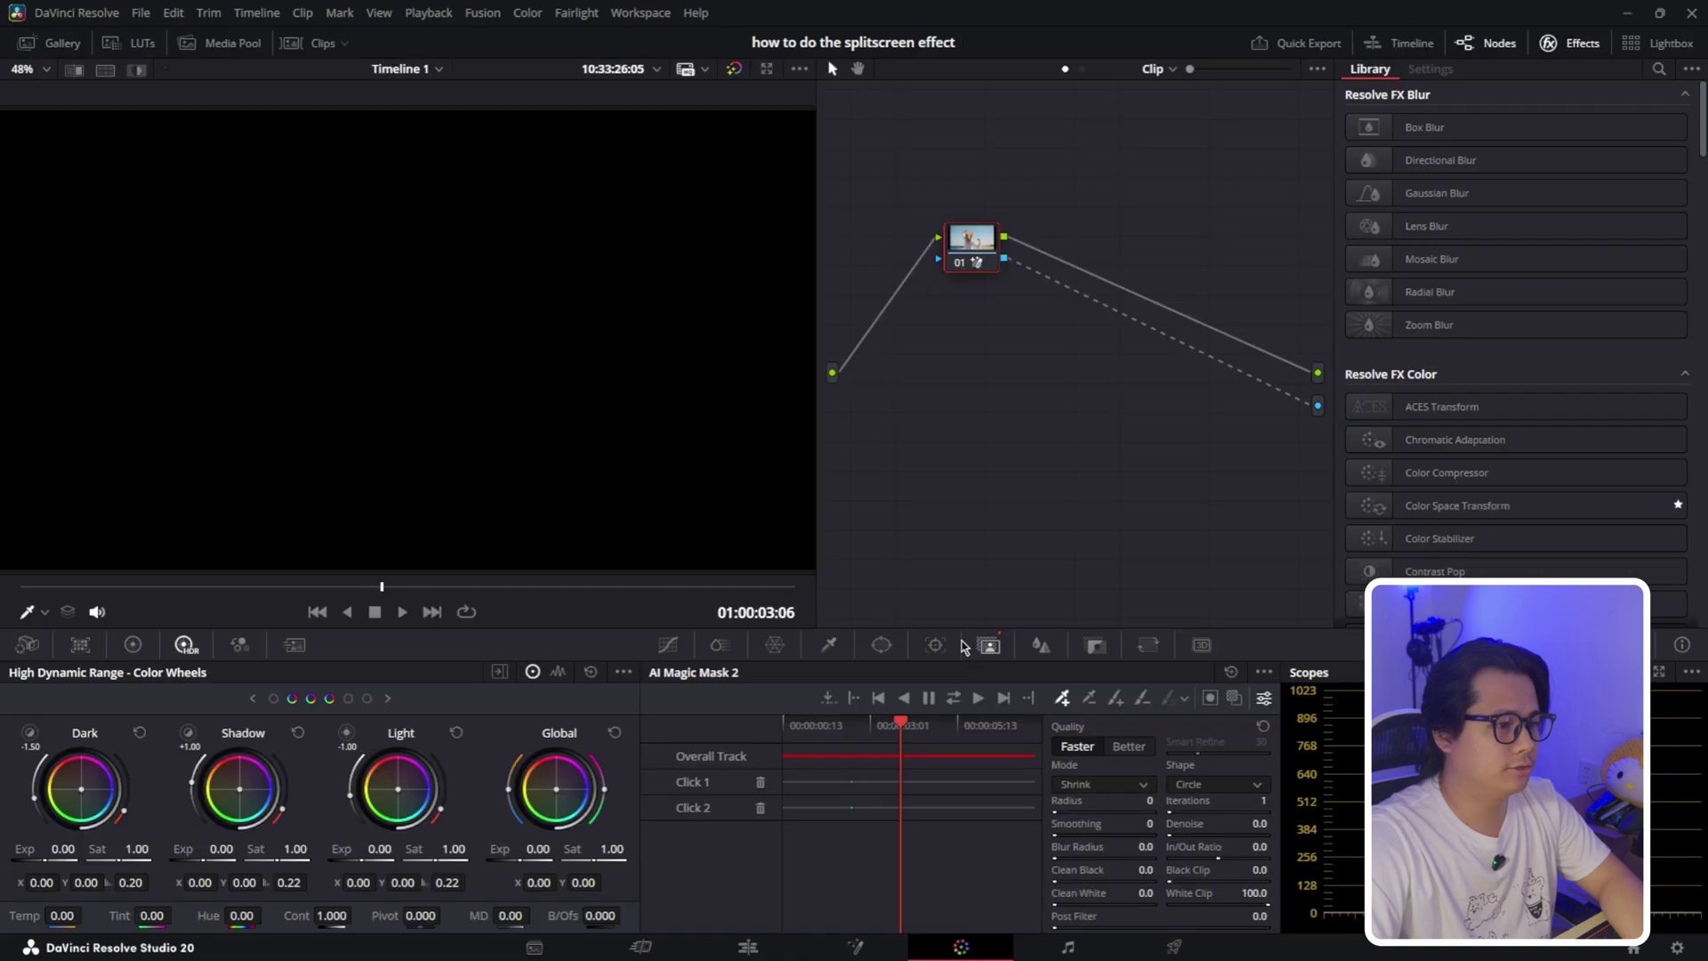
mouse_move(900, 724)
left_mouse_down()
mouse_move(850, 737)
mouse_move(881, 736)
left_mouse_up()
left_click(953, 698)
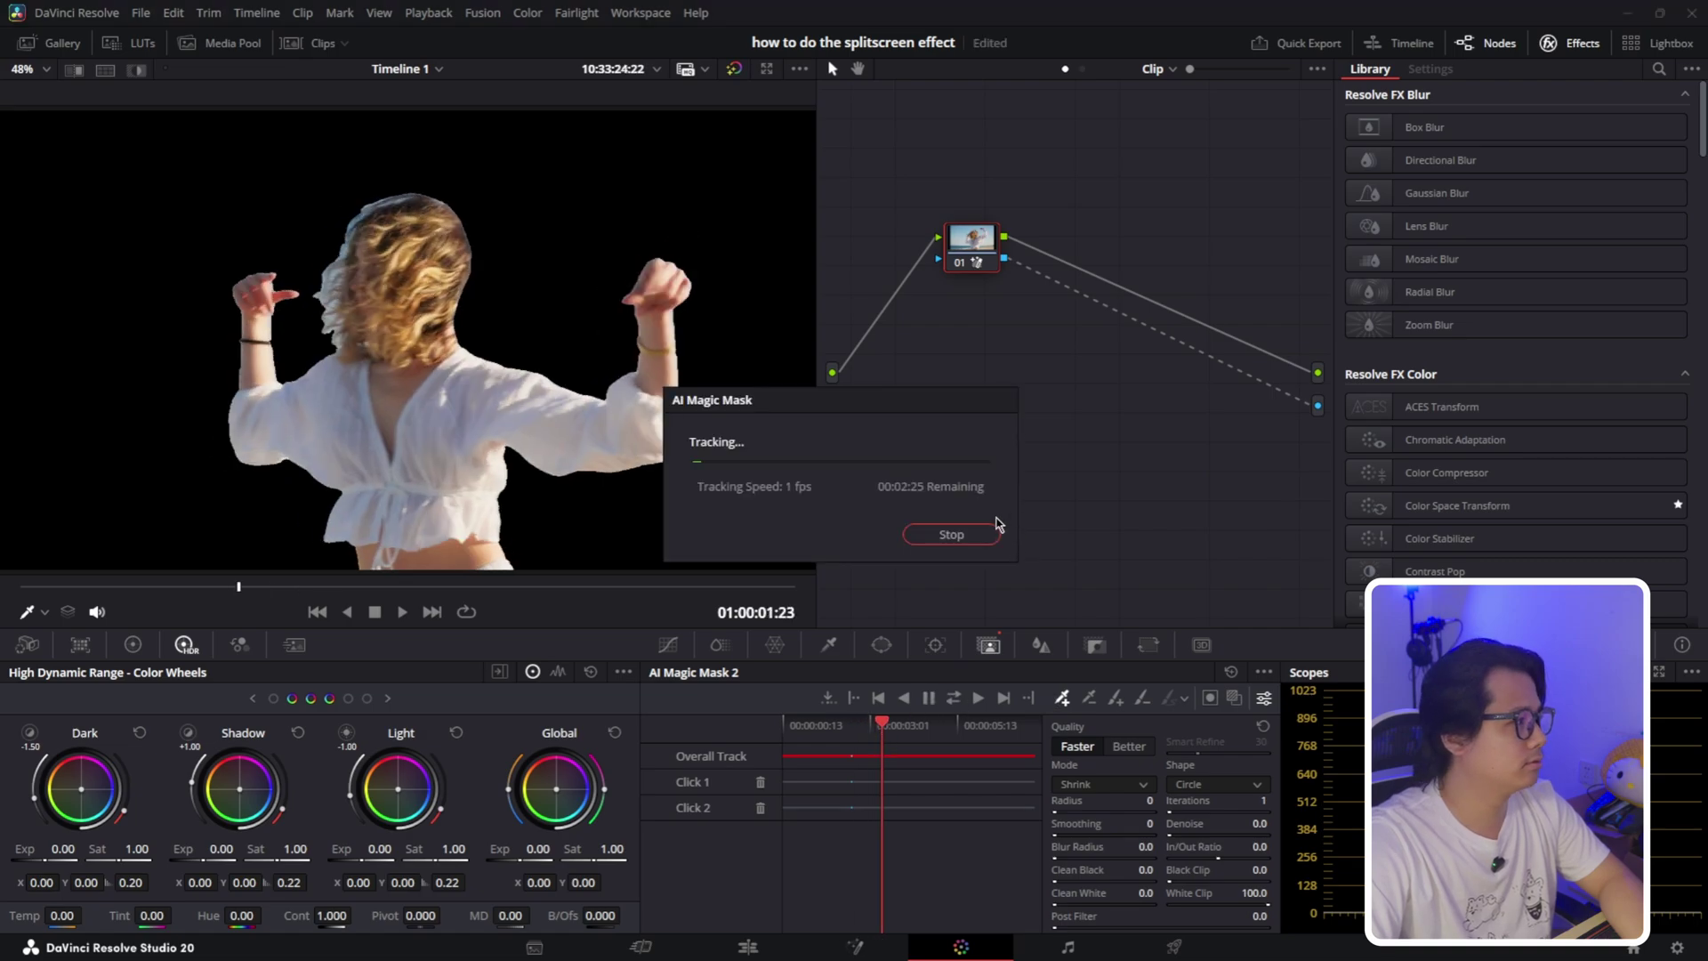
Return to the Edit page, move the playhead to 01:00:02:23 and enable the V3 clip.
left_click(748, 949)
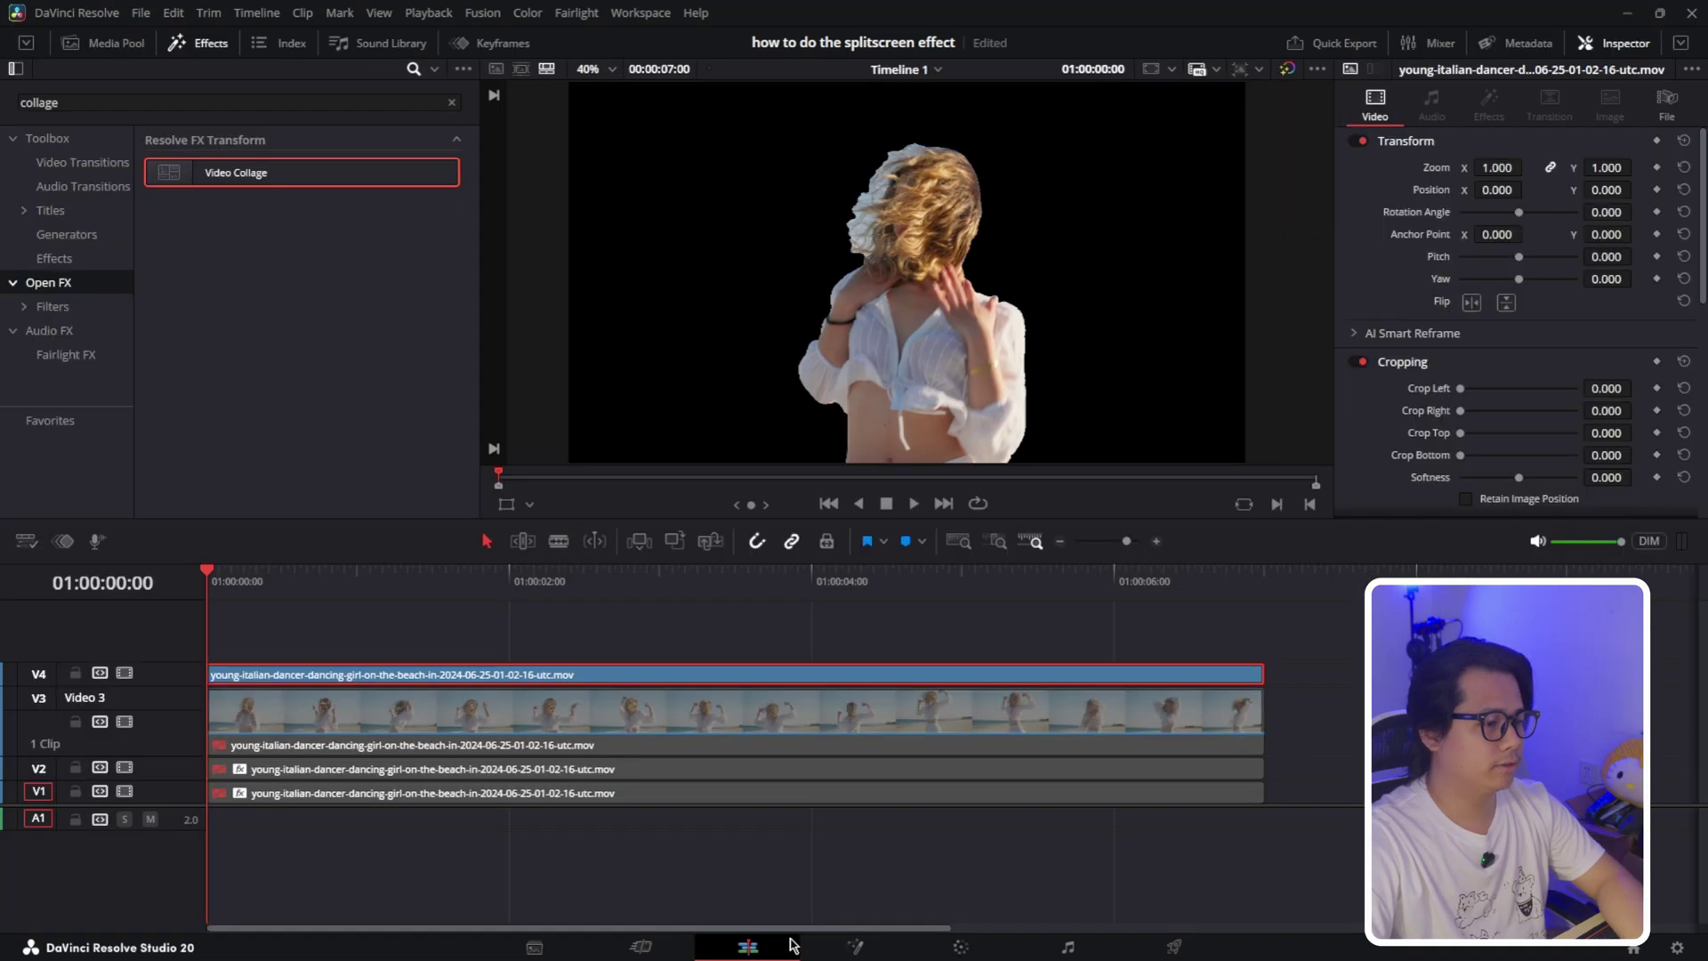
left_click_drag(264, 576, 654, 578)
left_click(668, 725)
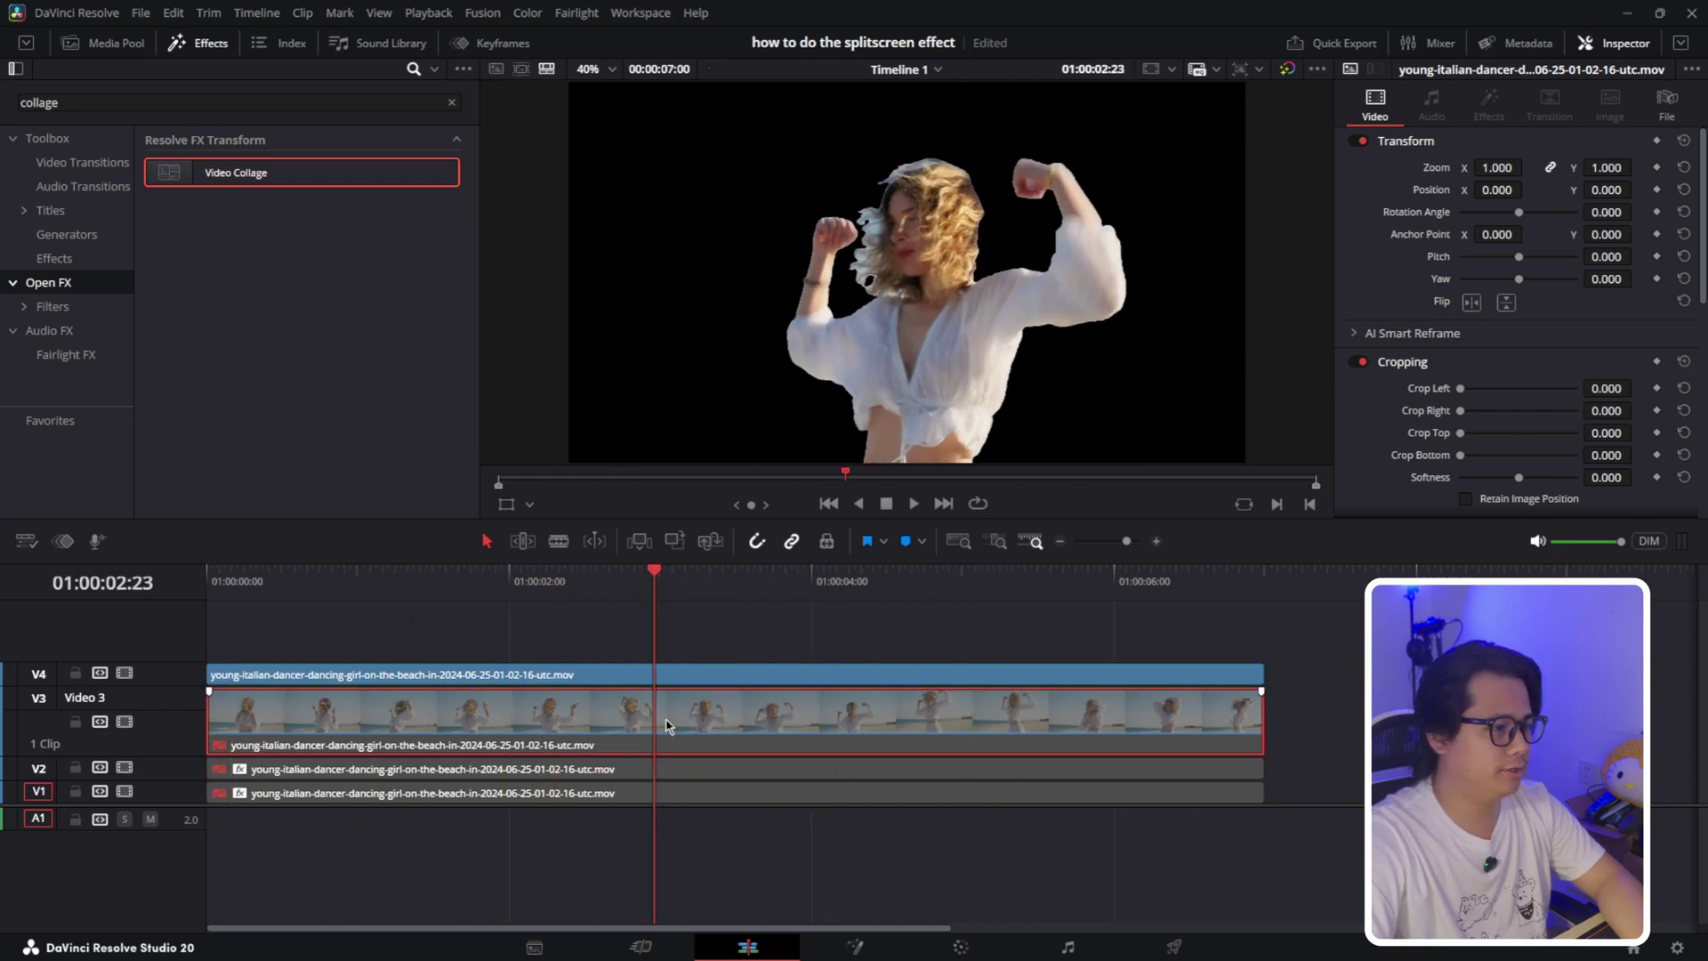
key("d")
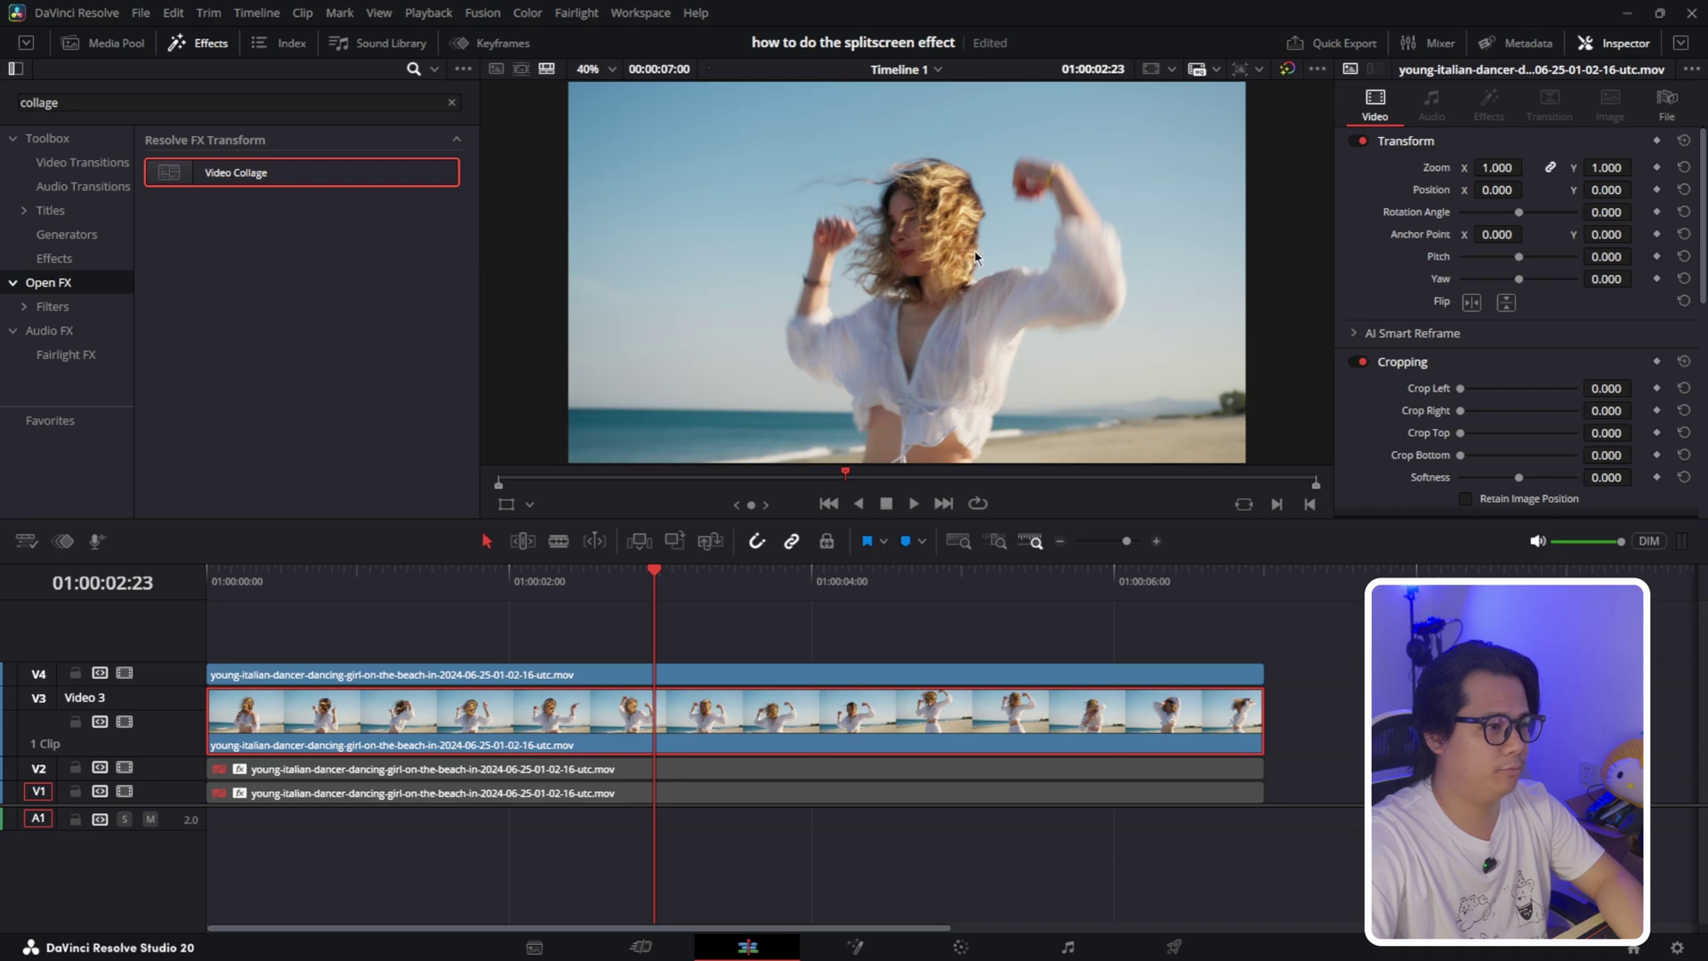
Copy the V2 clip and paste only its Plugins attribute onto the V3 clip.
left_click(1225, 770)
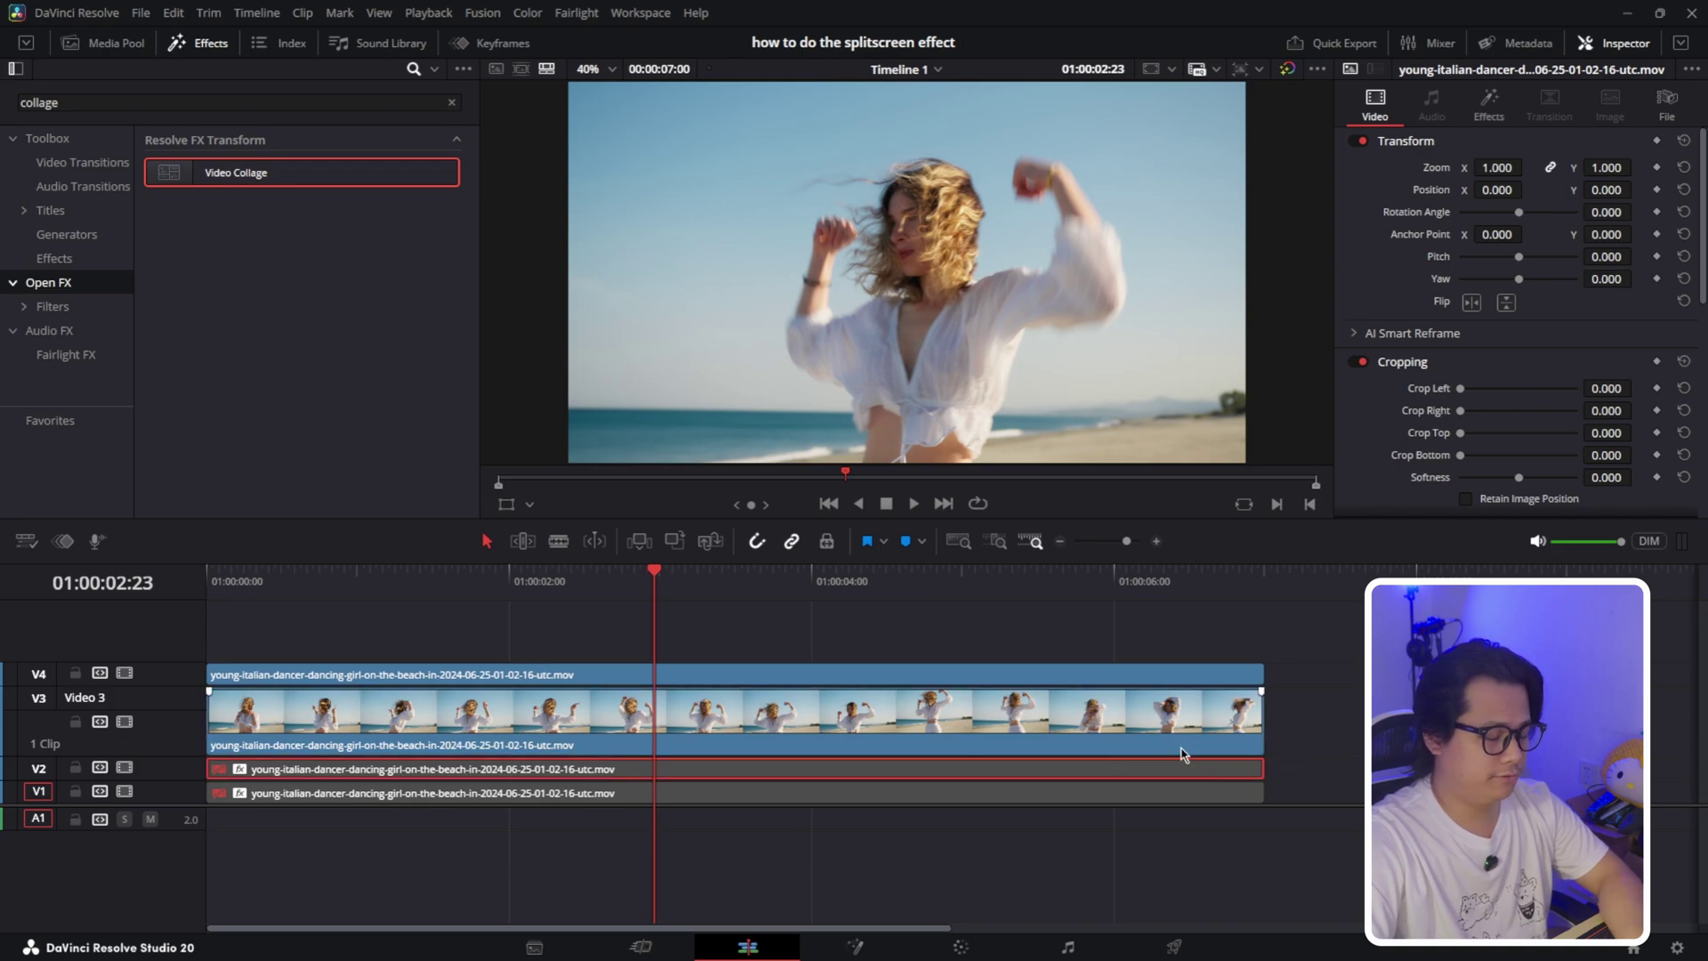
right_click(1119, 727)
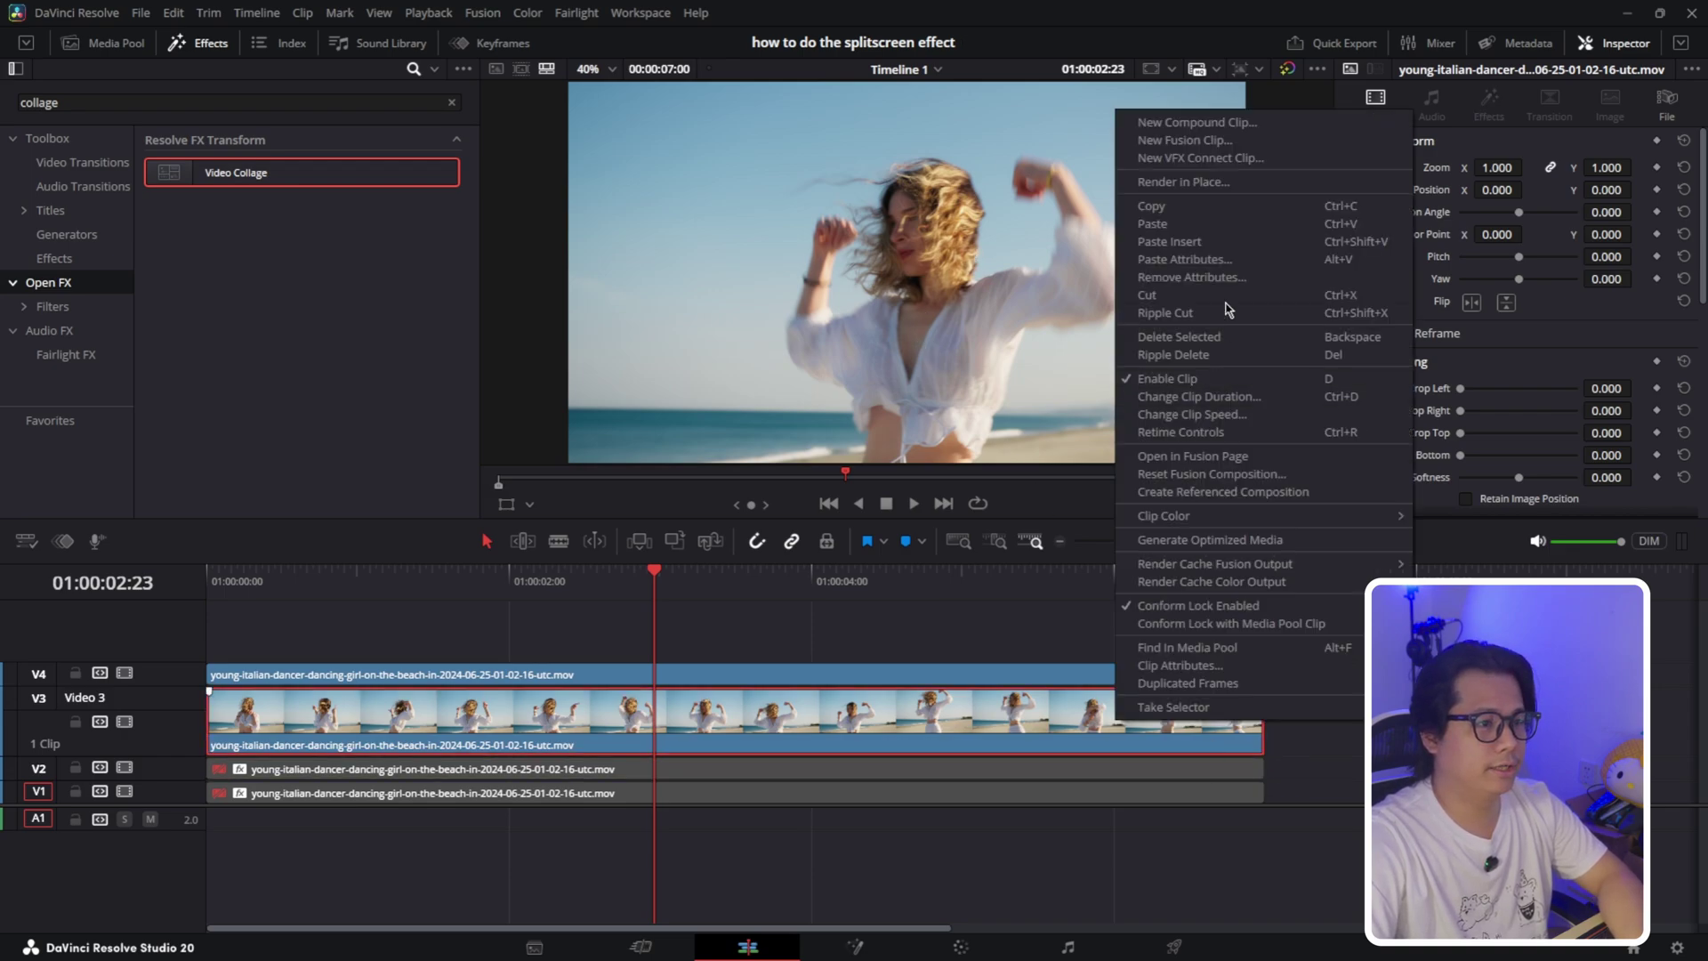
left_click(1331, 253)
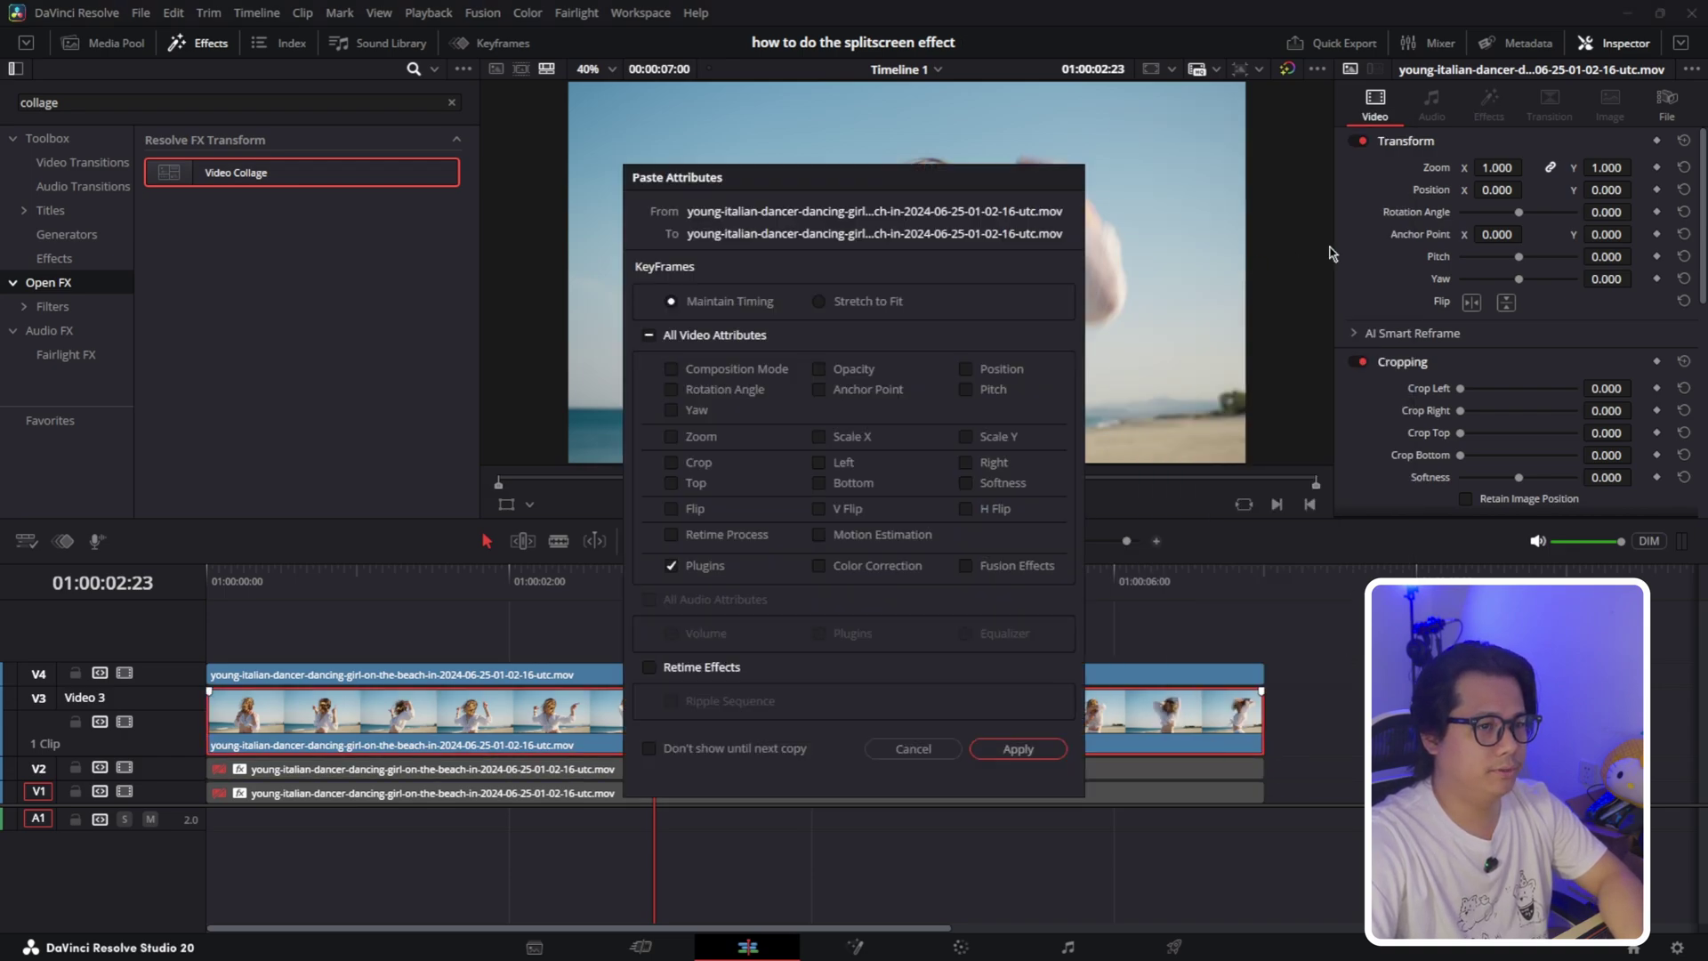
left_click(1017, 749)
Set the active tile of the V3 clip's Video Collage to Tile 2 and move the playhead to 01:00:03:16.
left_click(868, 578)
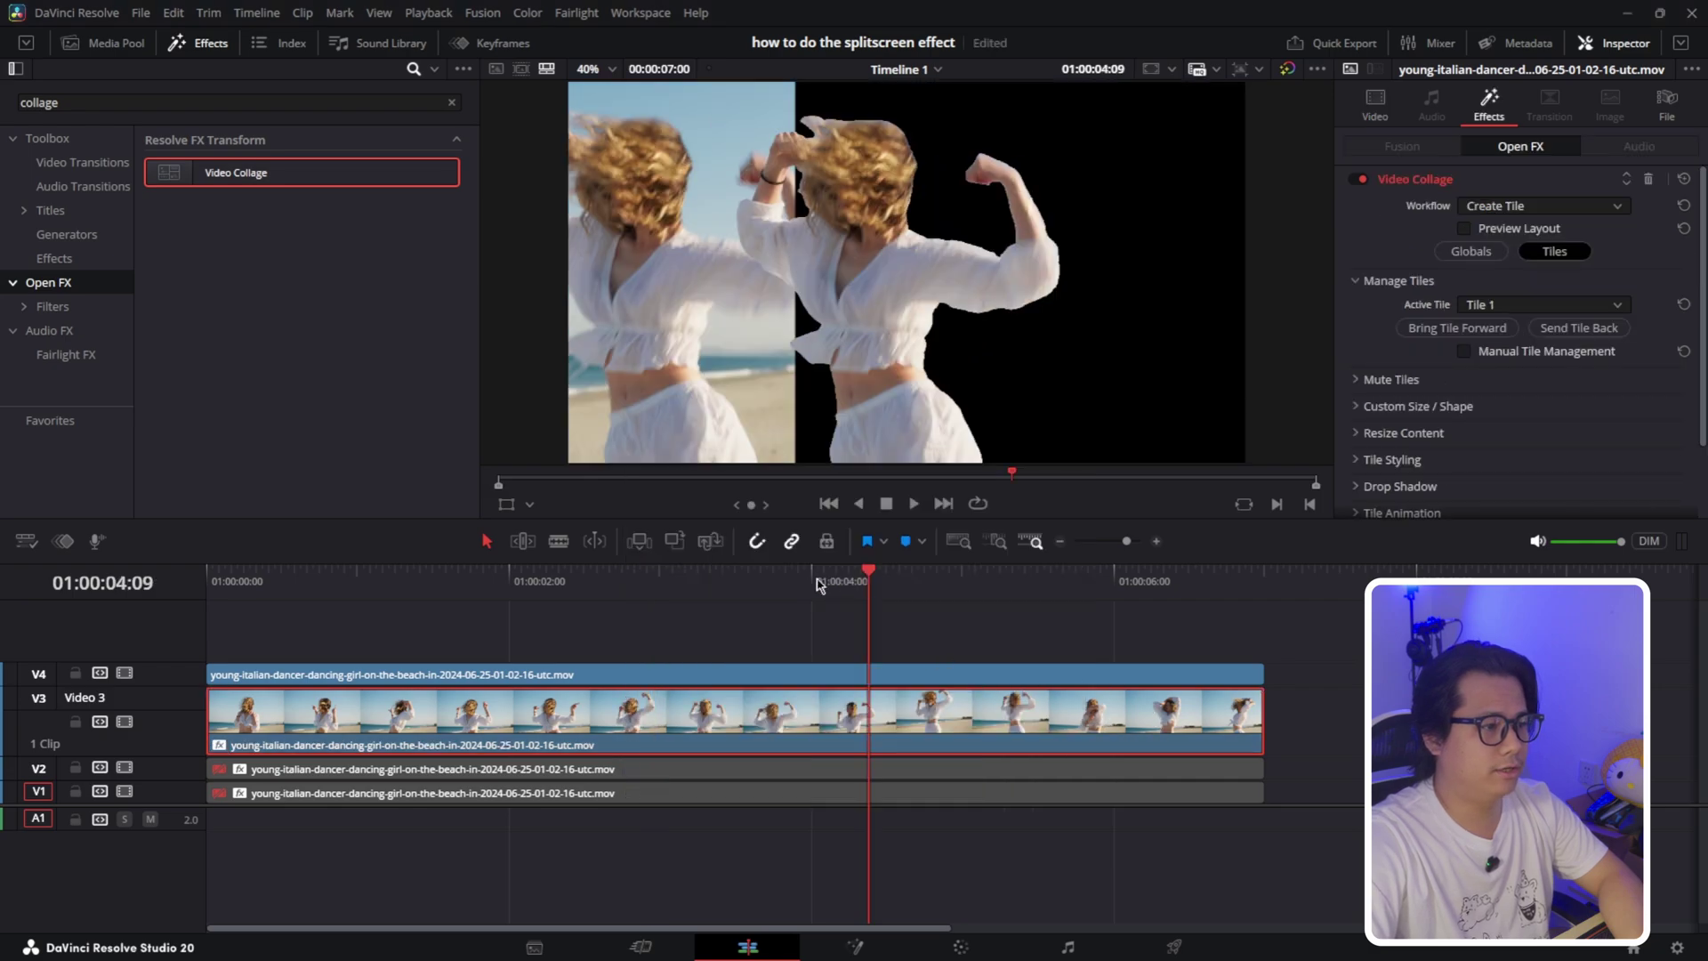
left_click_drag(788, 587, 742, 583)
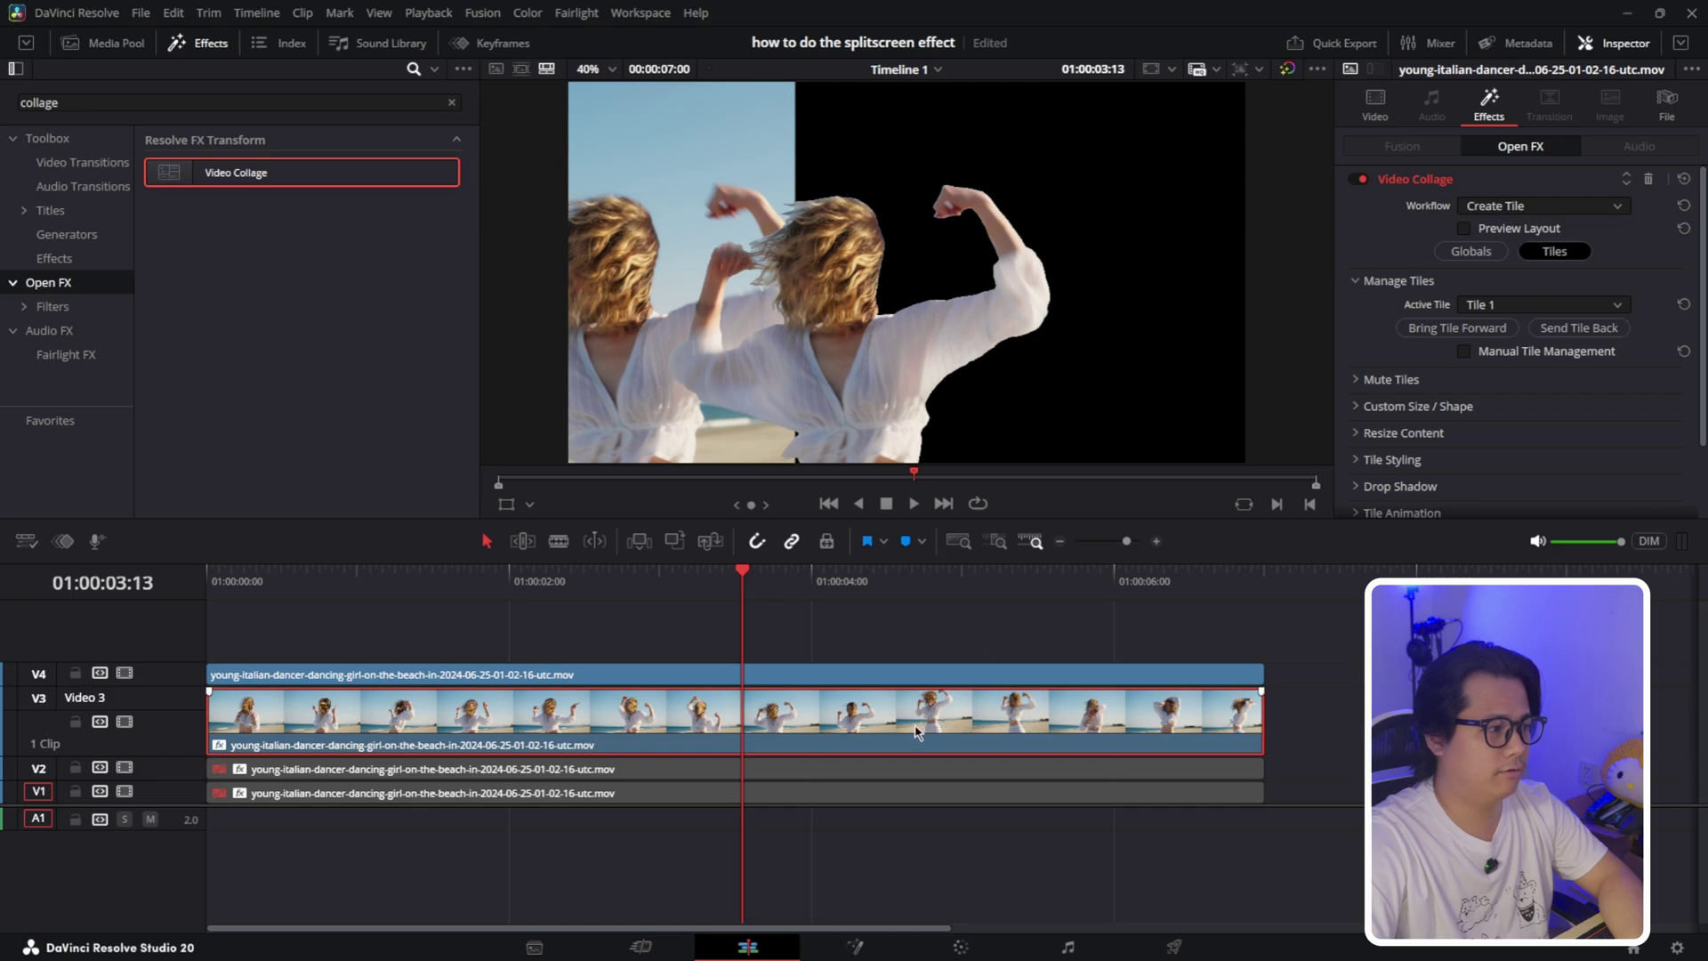
left_click(1559, 206)
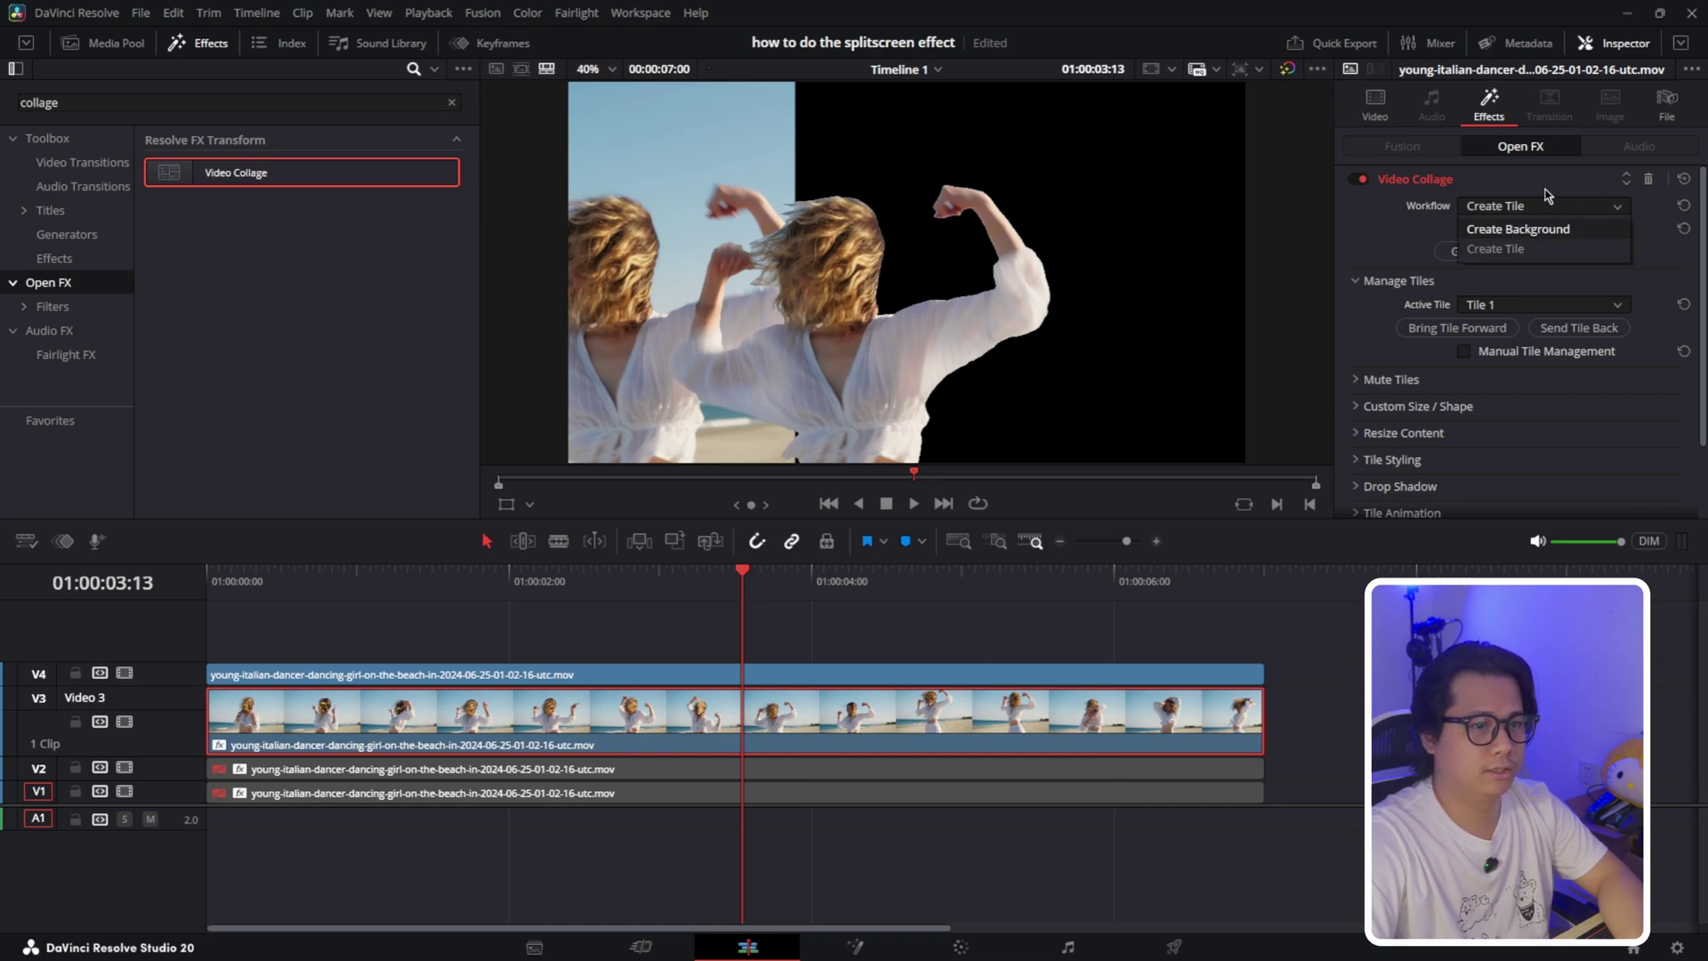
left_click(1512, 304)
left_click(1502, 349)
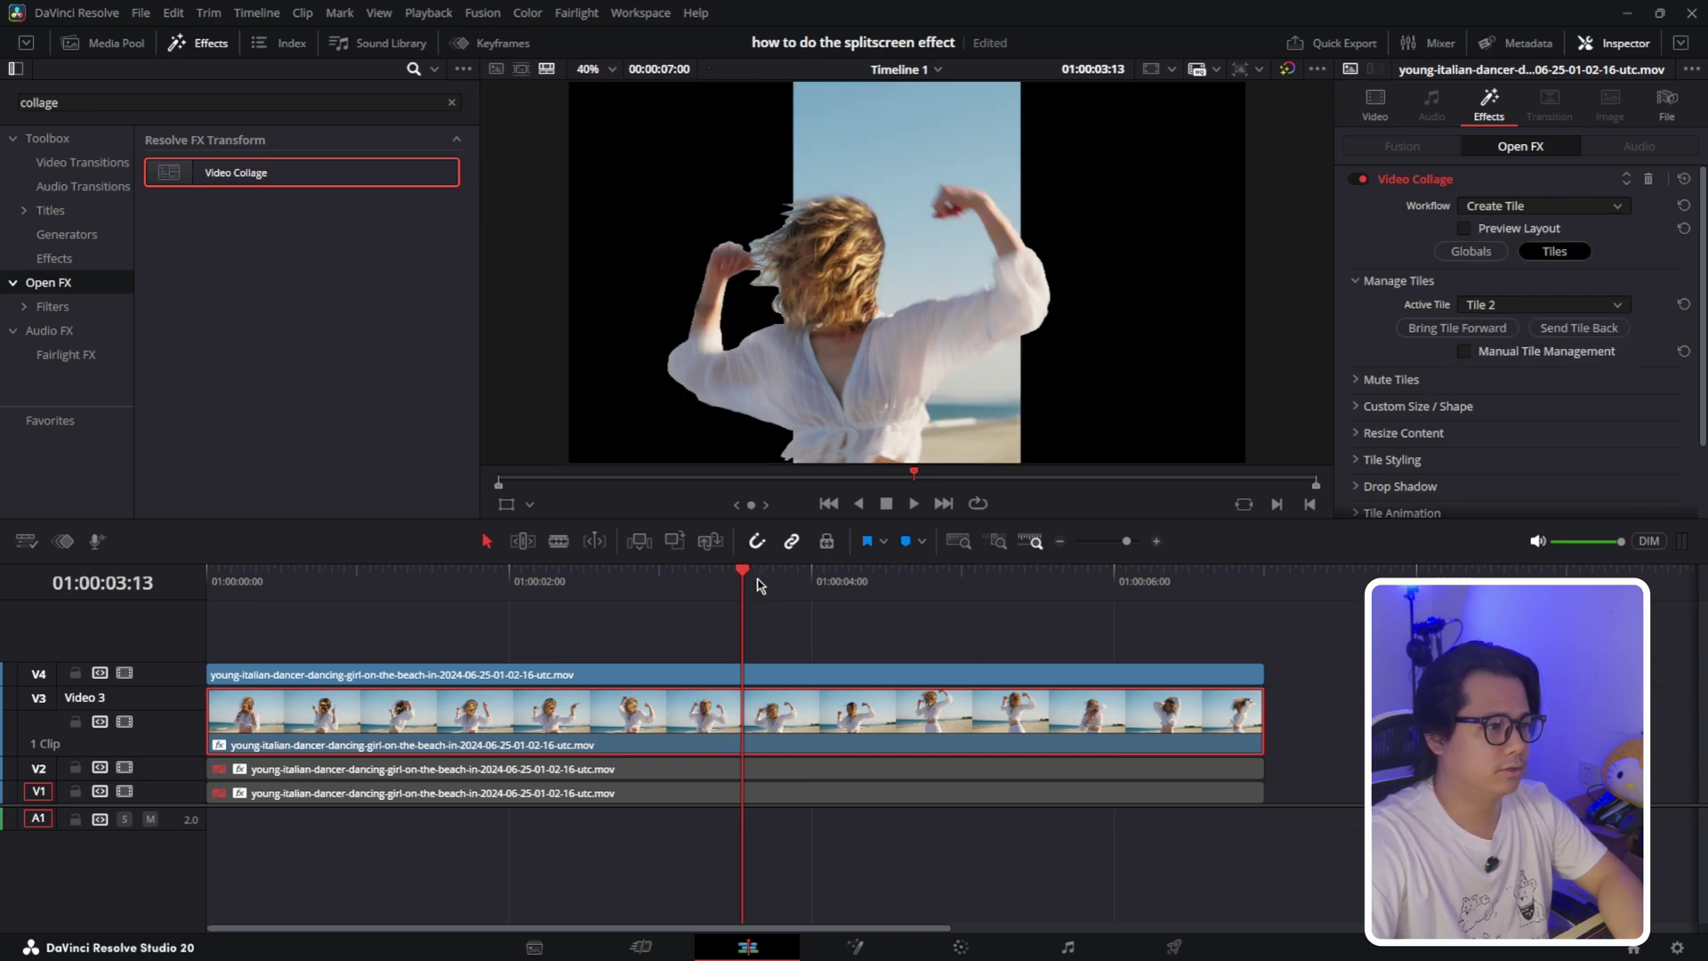
mouse_move(757, 584)
left_mouse_down()
mouse_move(537, 584)
mouse_move(907, 584)
mouse_move(727, 587)
mouse_move(759, 587)
left_mouse_up()
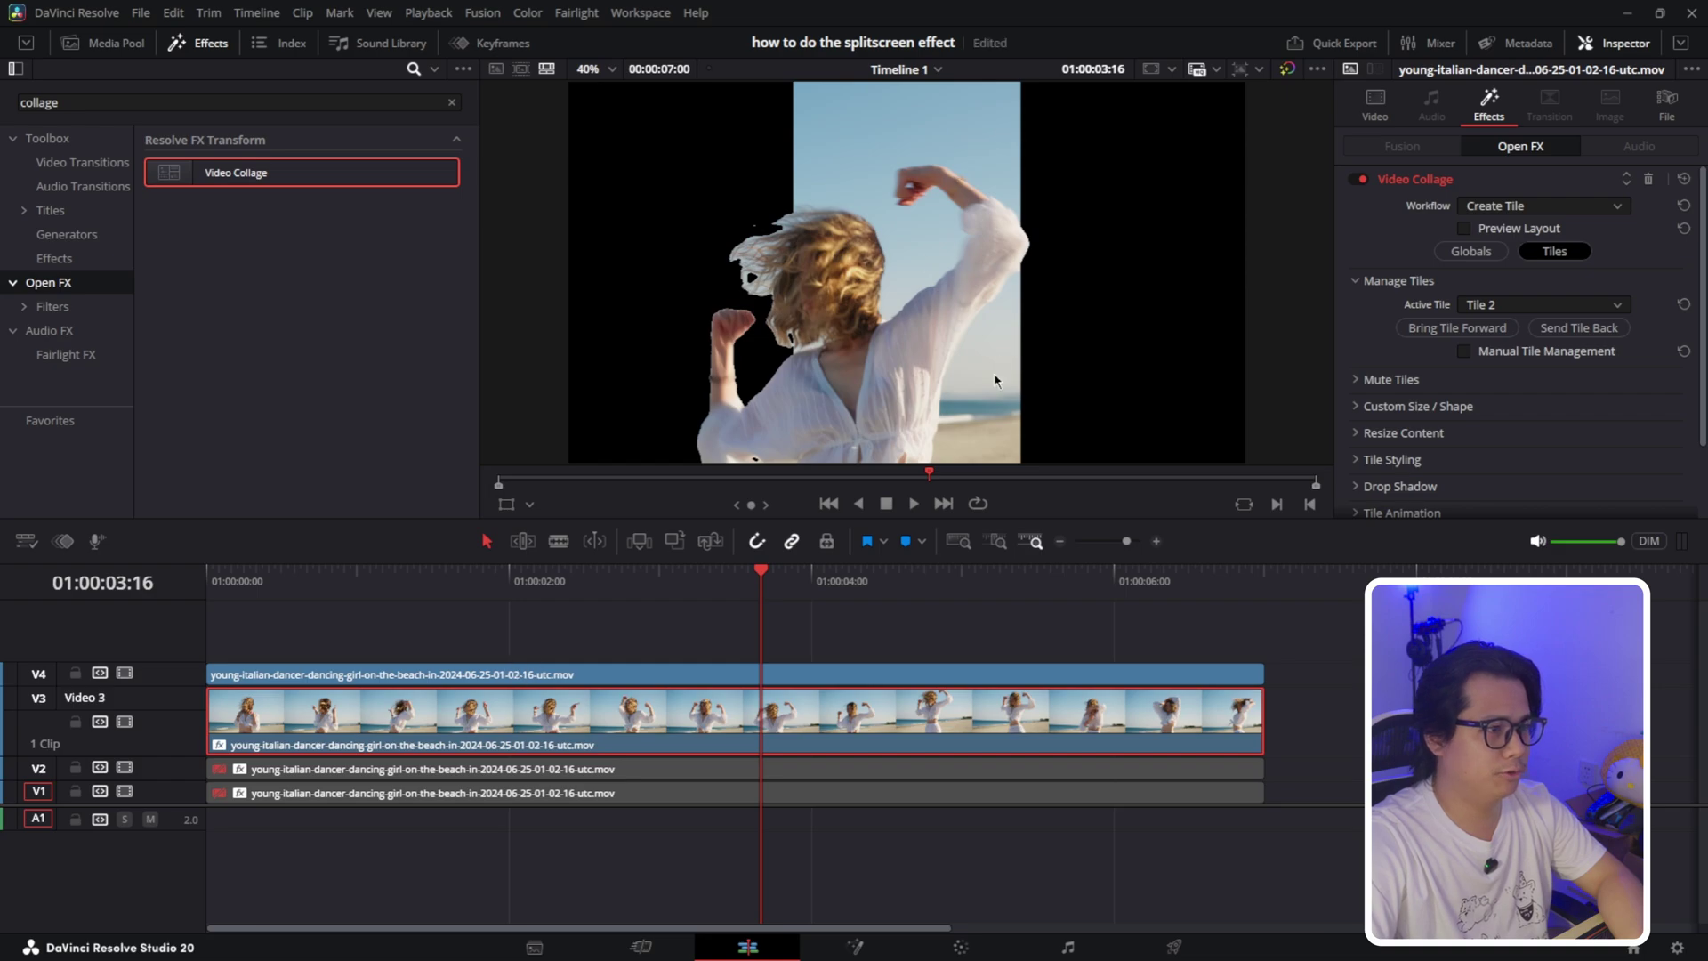
Enable the V1 and V2 clips and play the timeline from the beginning.
left_click_drag(1297, 772, 1183, 799)
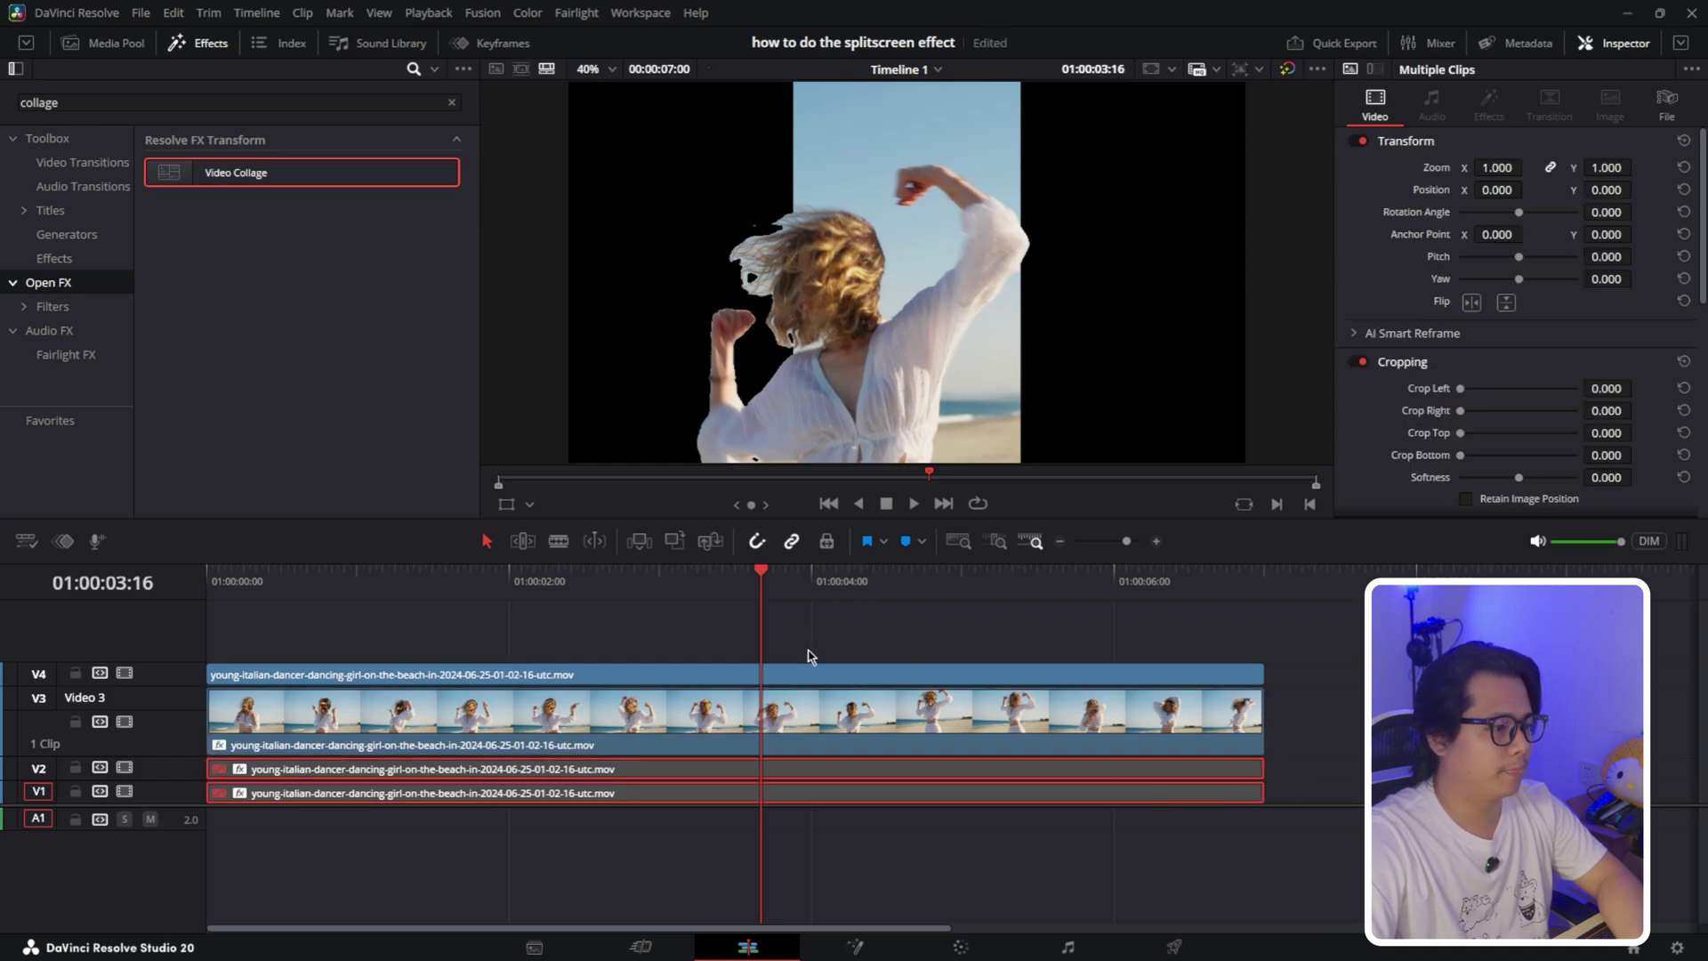
key("d")
left_click(856, 652)
key("Home")
key("space")
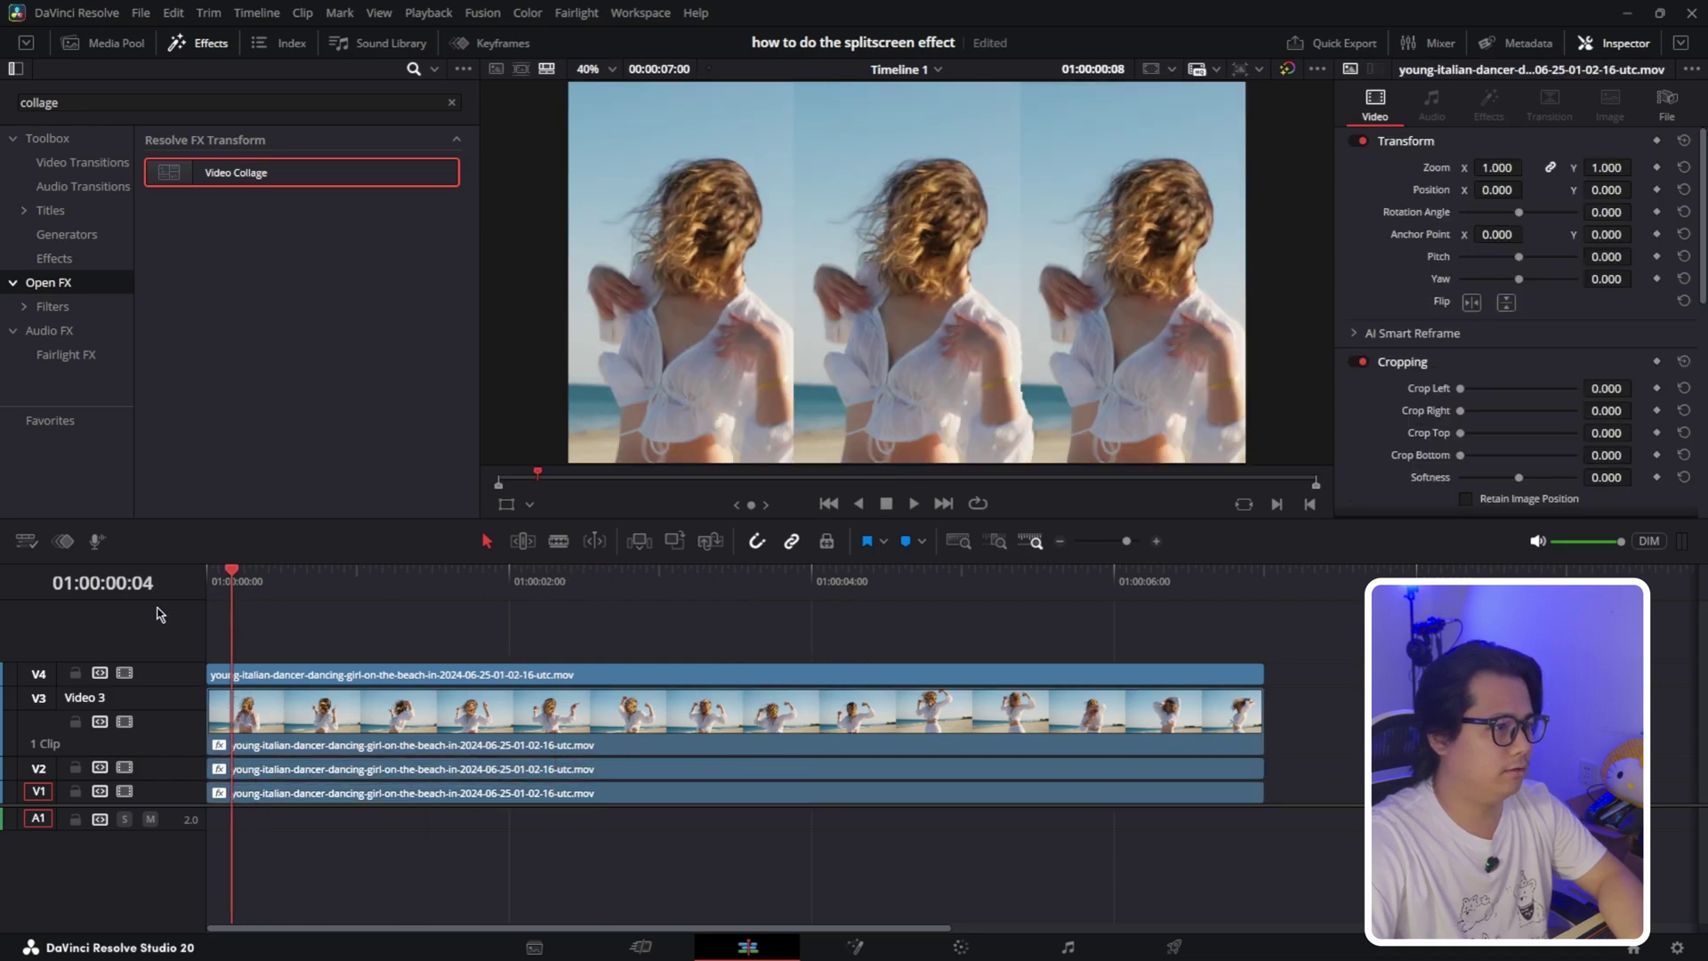